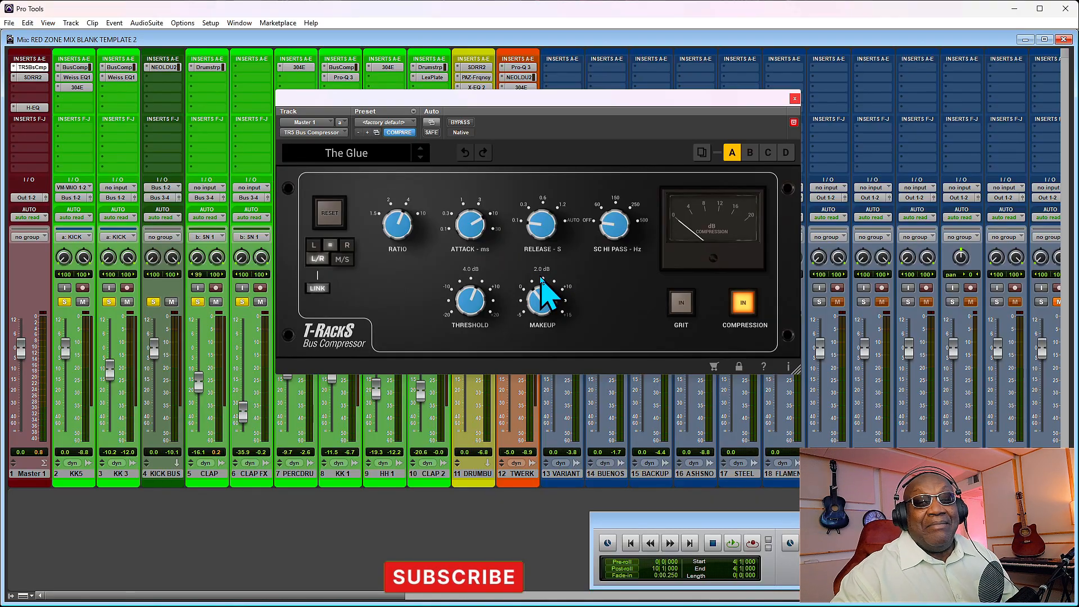
Step: Set the MF band frequency to 1400 in the Master track's H-EQ and close the plug-in
left_click(33, 77)
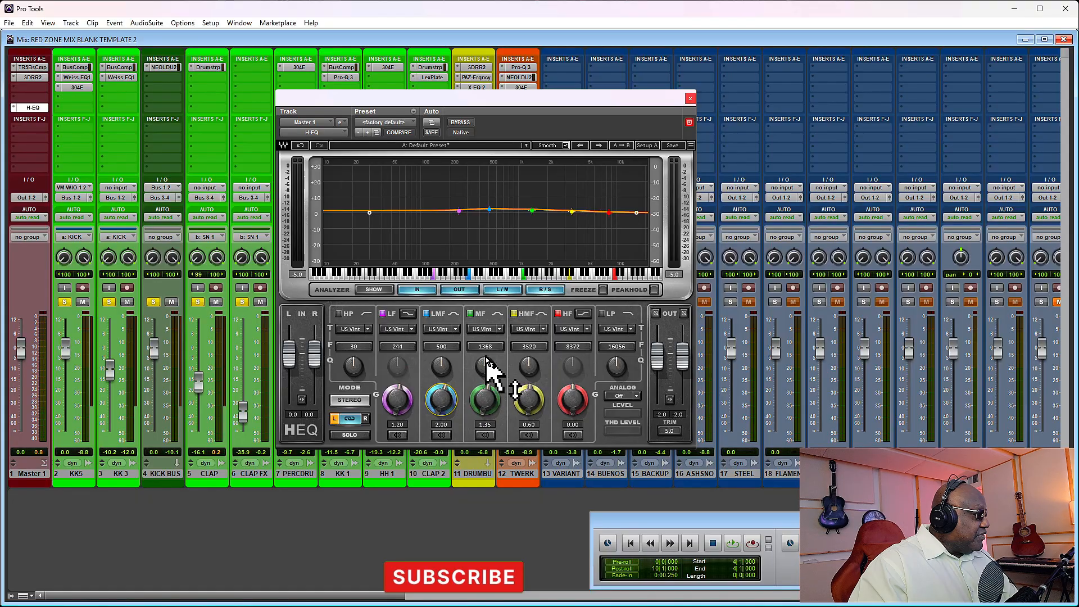
left_click_drag(487, 350, 493, 361)
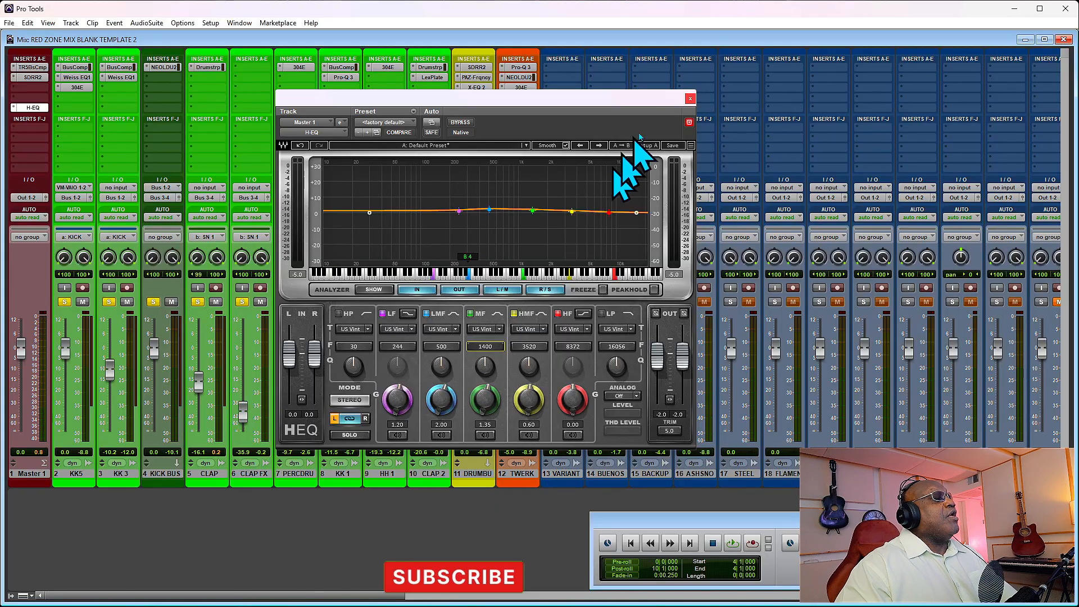
left_click(690, 100)
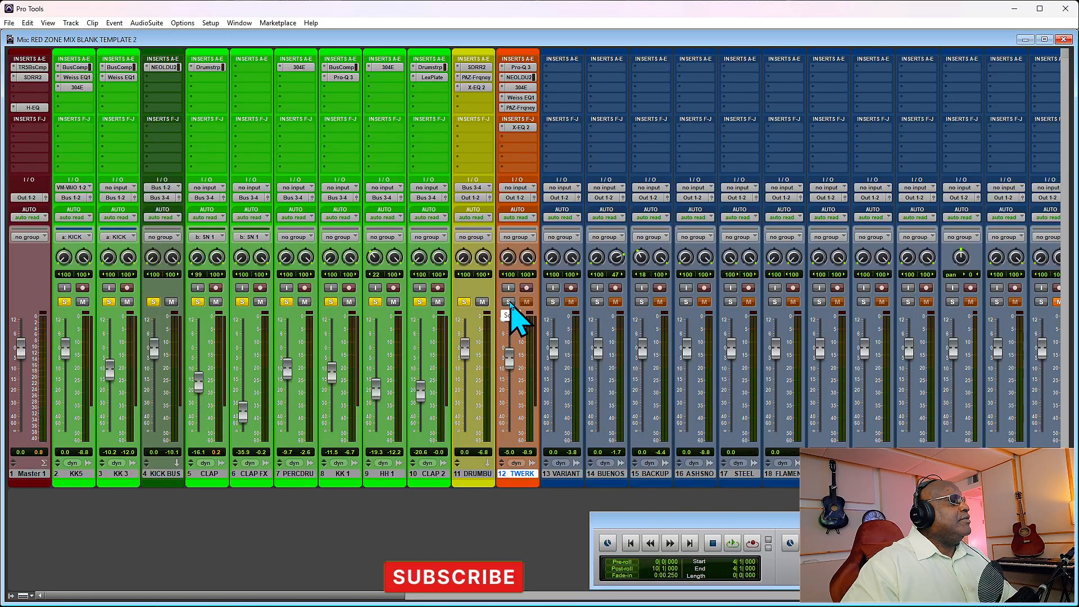
Step: Play back the mix to audition the TWERK and VARIANT tracks against the drums
key("space")
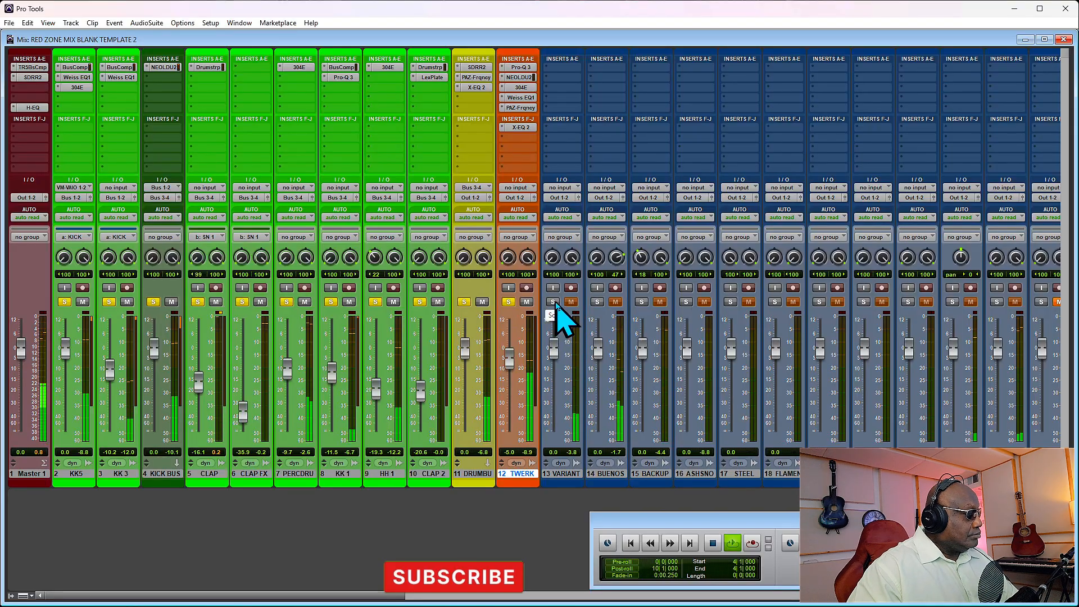
key("space")
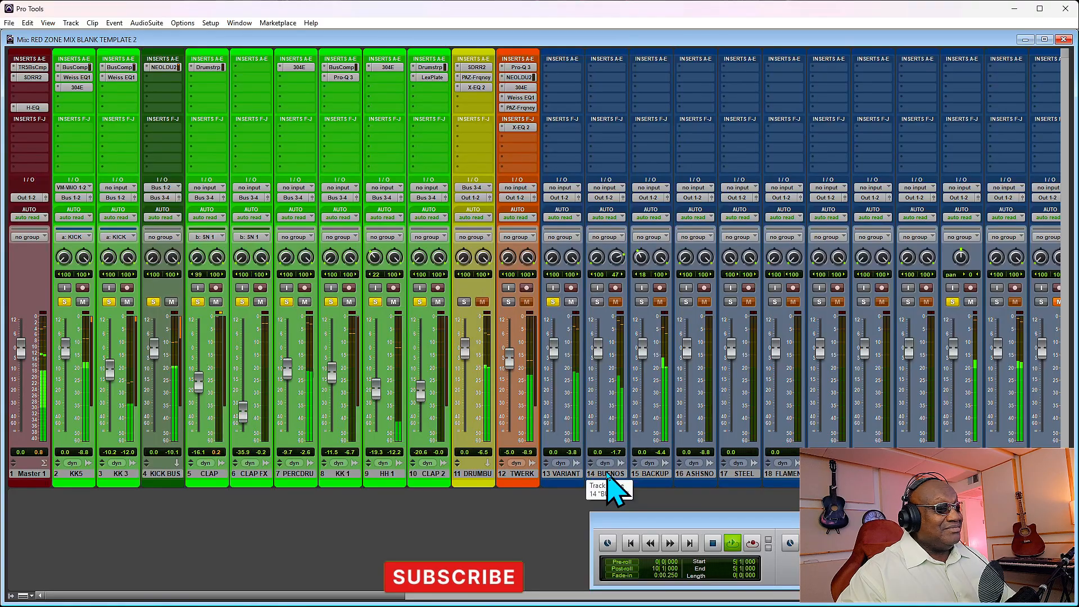
key("space")
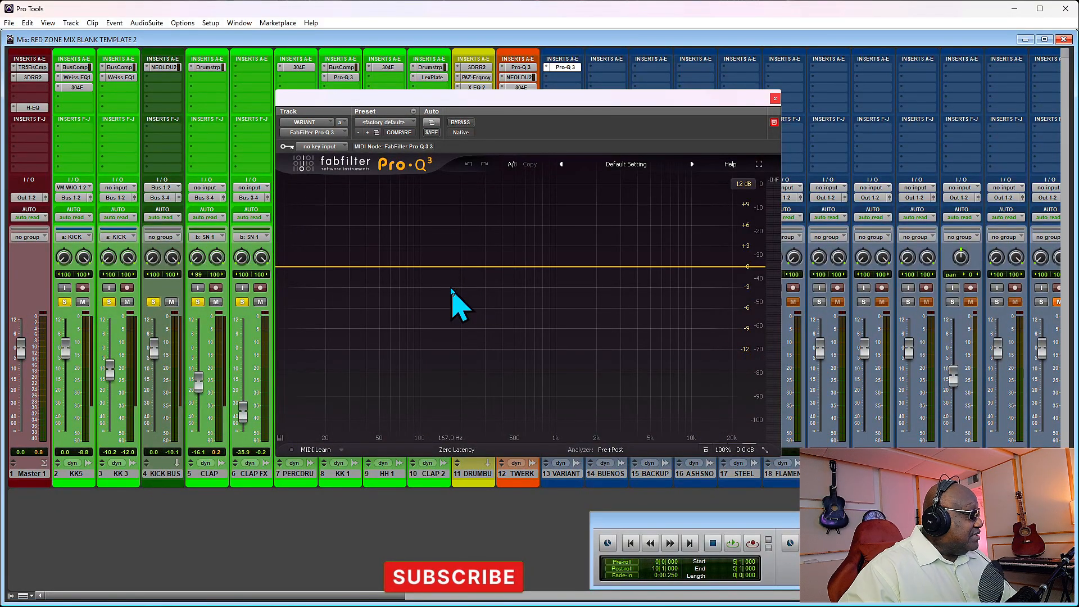
Step: Add a bell boost at about 280 Hz with about +3.8 dB gain in Pro-Q 3 on the VARIANT track during playback
key("space")
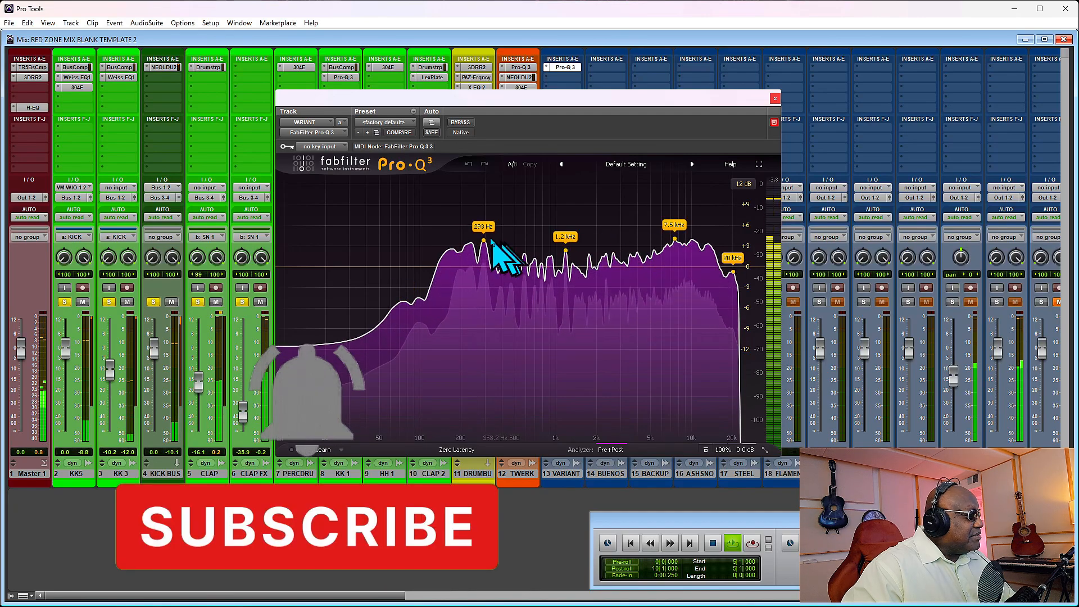
left_click(484, 239)
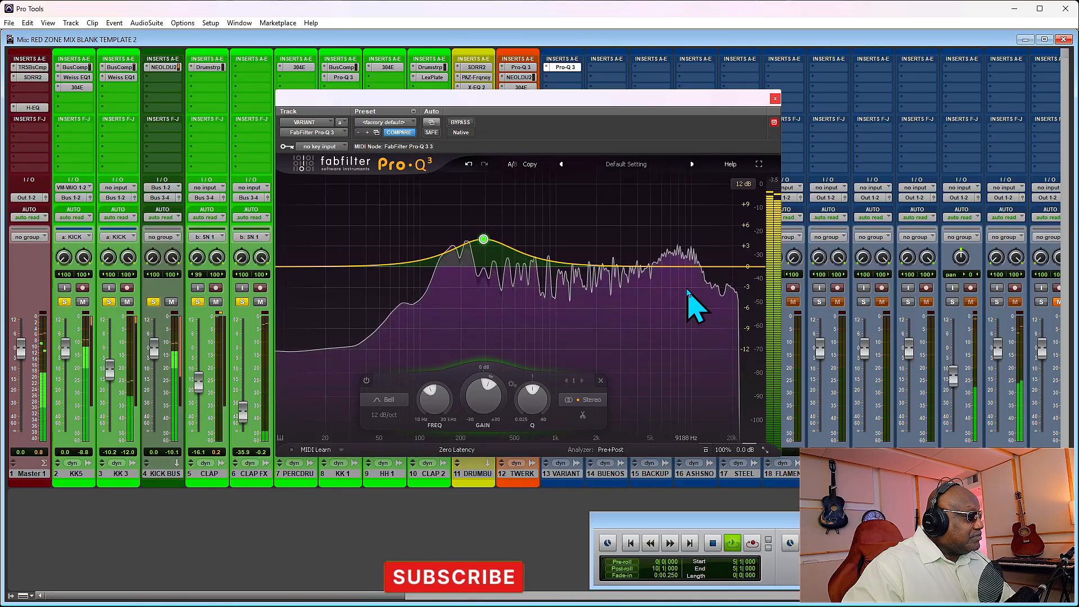
mouse_move(484, 240)
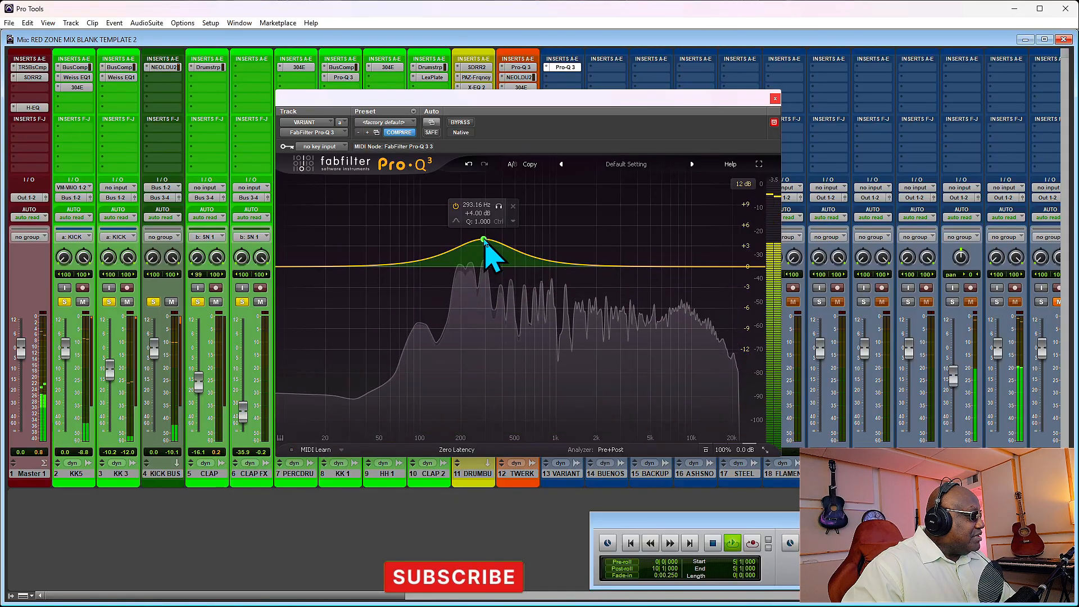
left_click(484, 240)
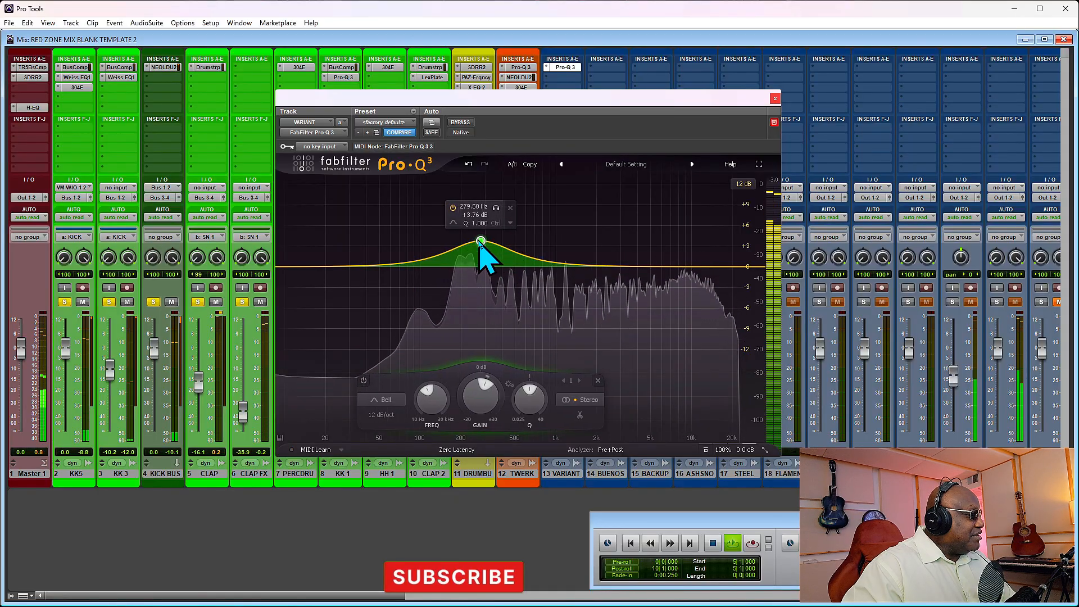
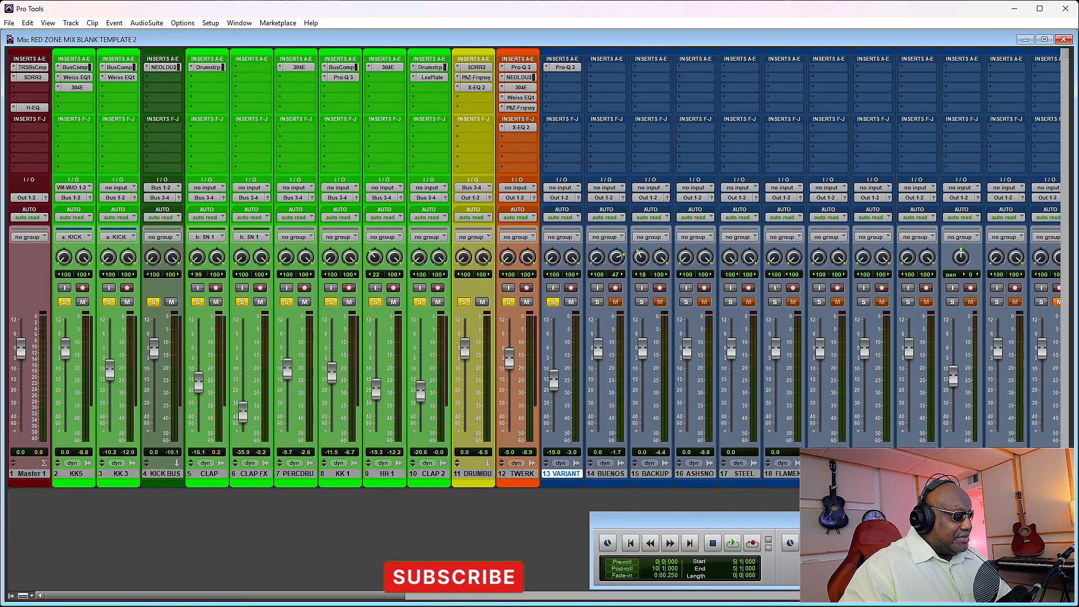
Step: Create one new stereo Aux Input track in the mixer
right_click(923, 473)
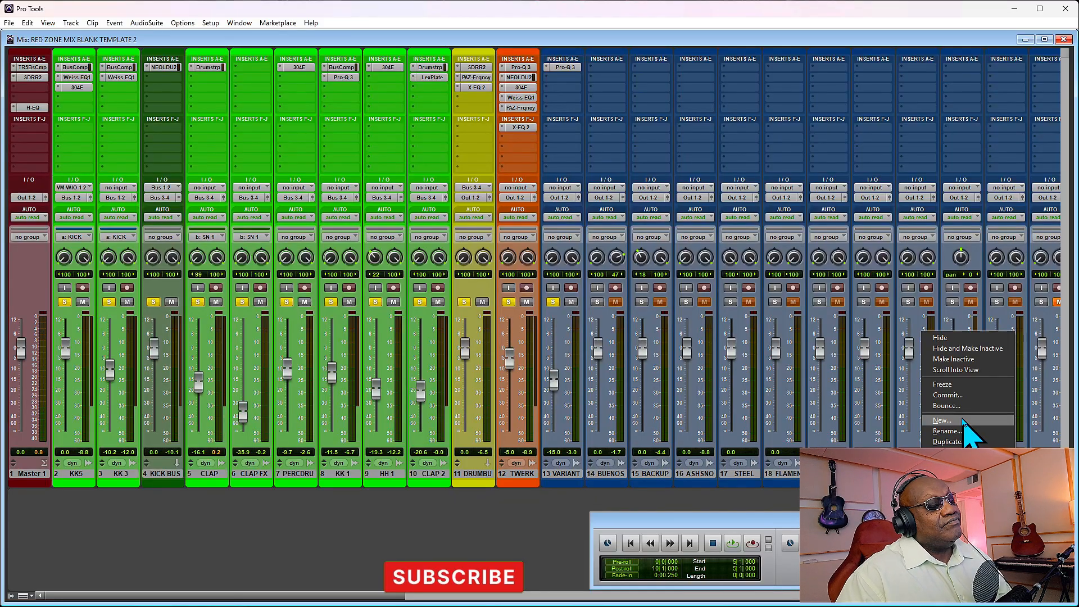
left_click(963, 420)
left_click(520, 211)
left_click(519, 226)
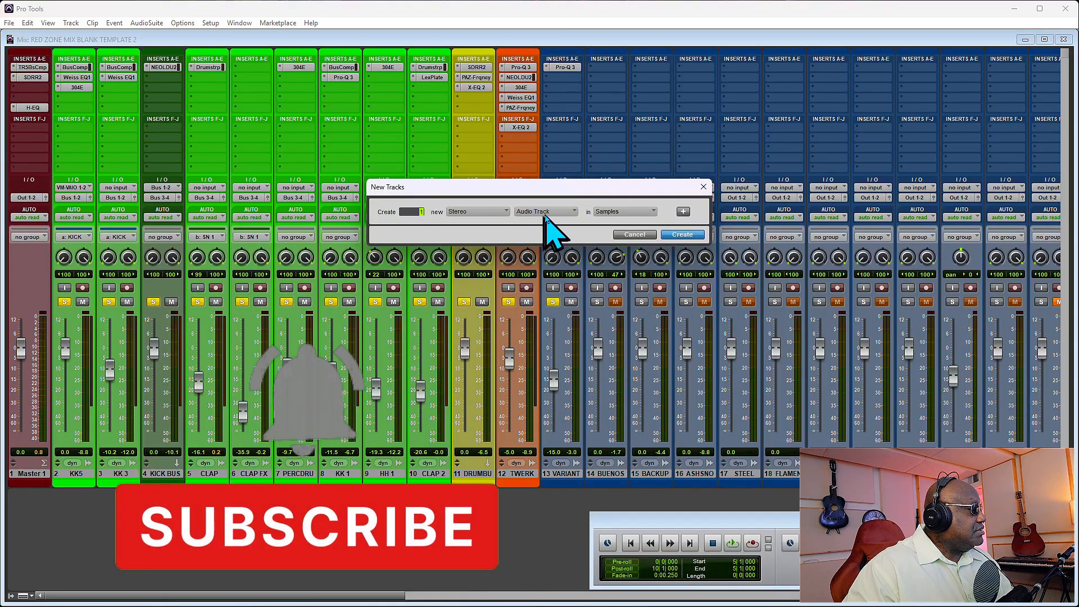
left_click(548, 216)
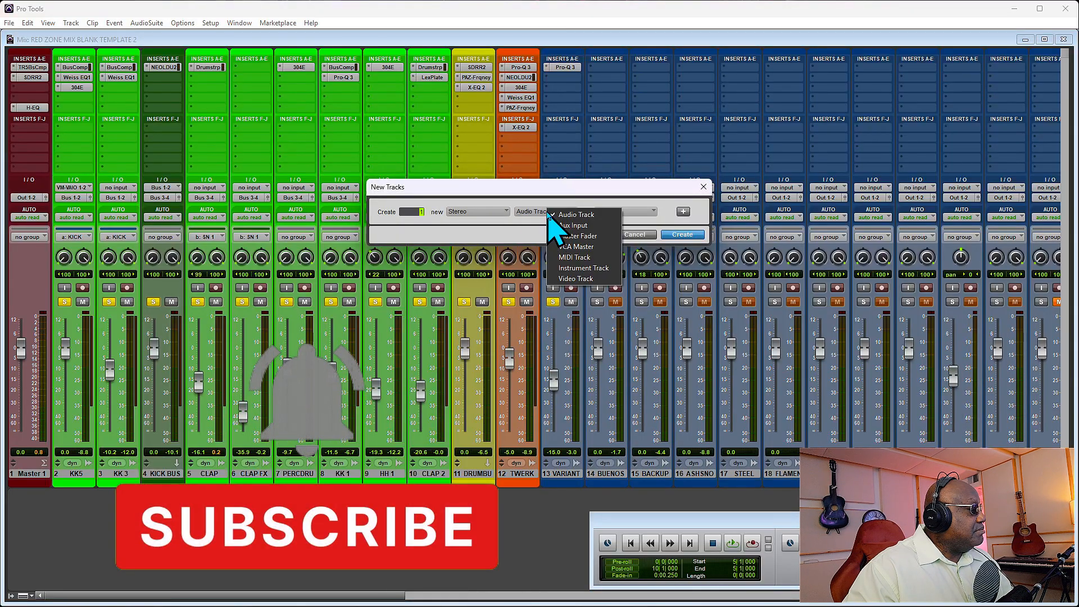
left_click(576, 226)
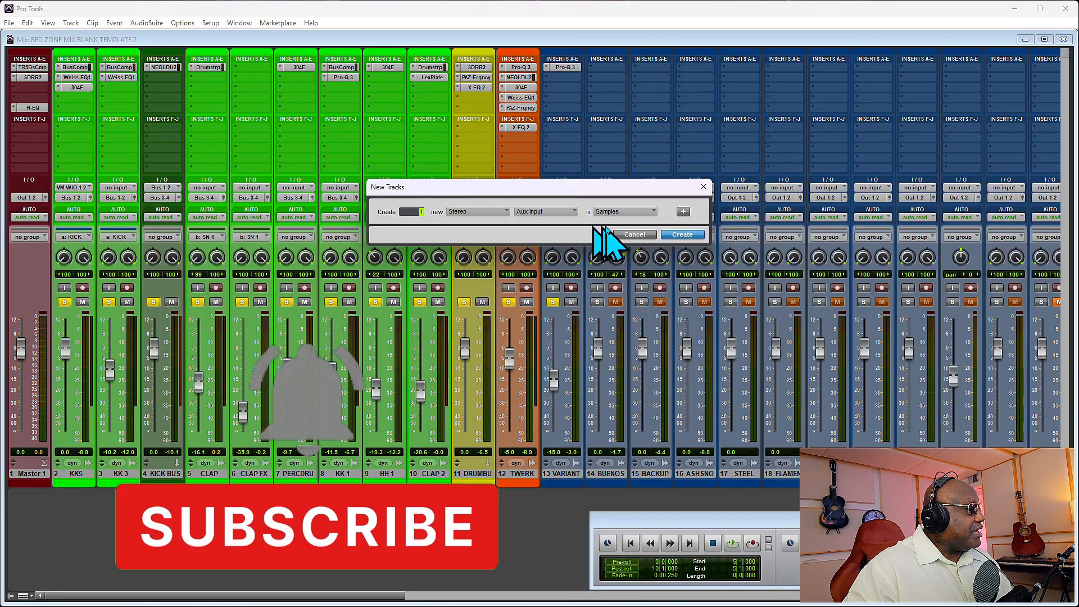
left_click(682, 235)
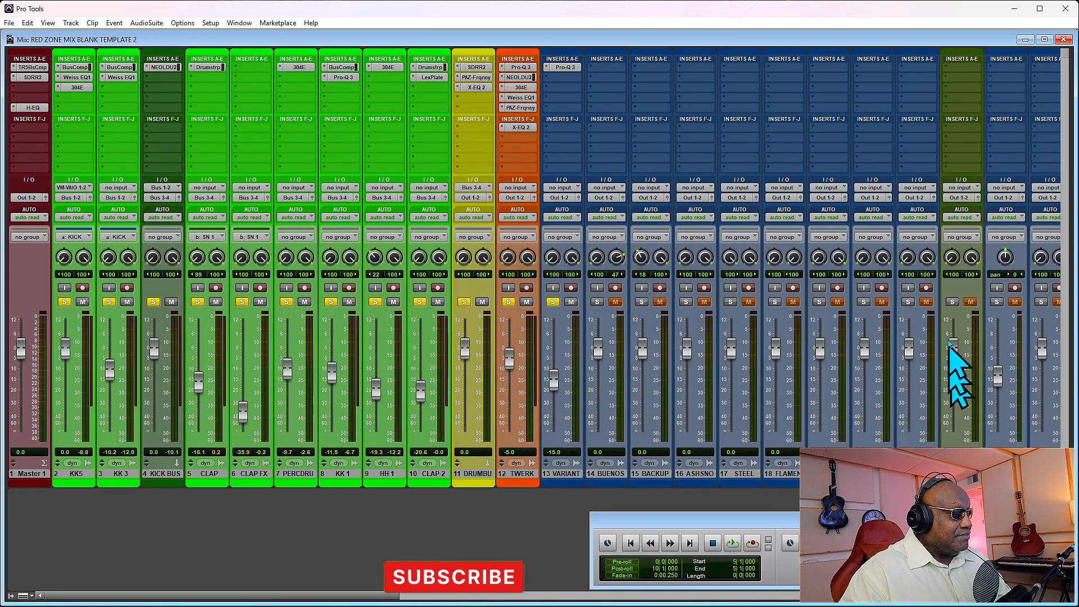
Step: Set the new Aux track's input to the stereo Bus 5-6
left_click(963, 189)
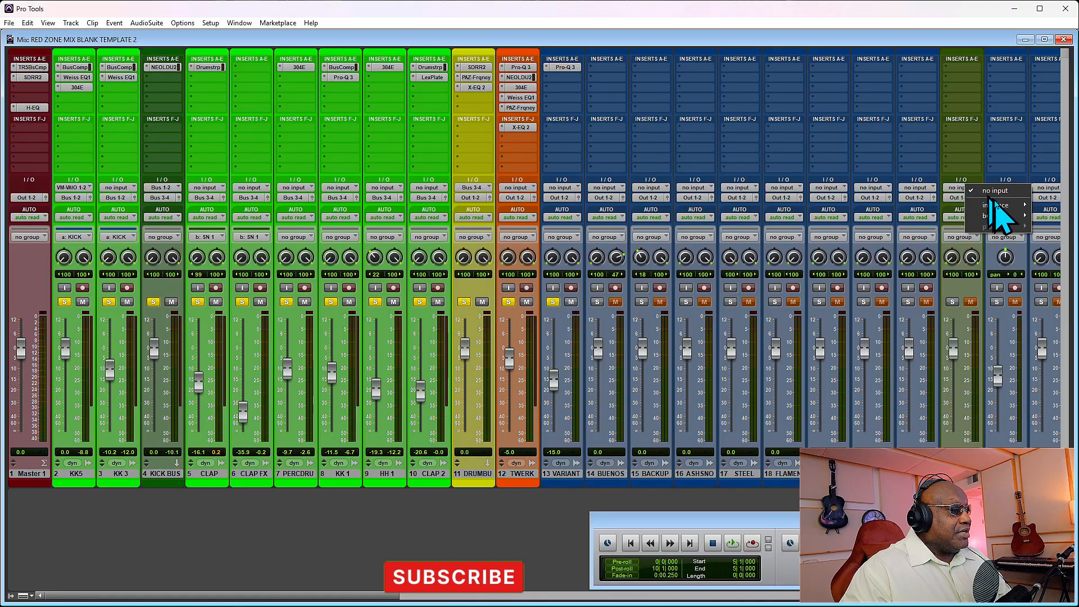
mouse_move(1006, 220)
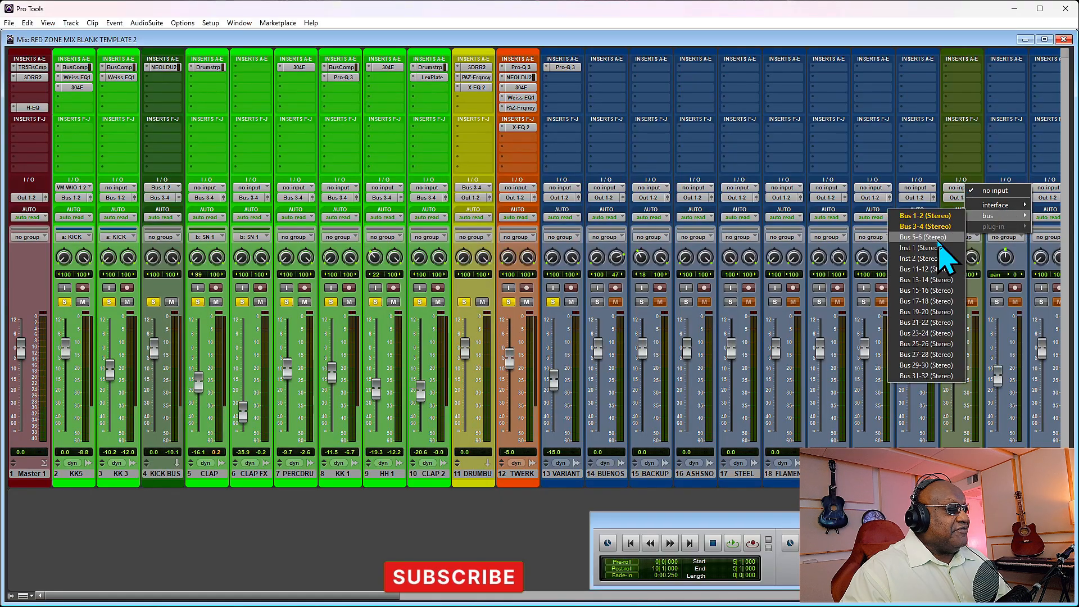
left_click(940, 259)
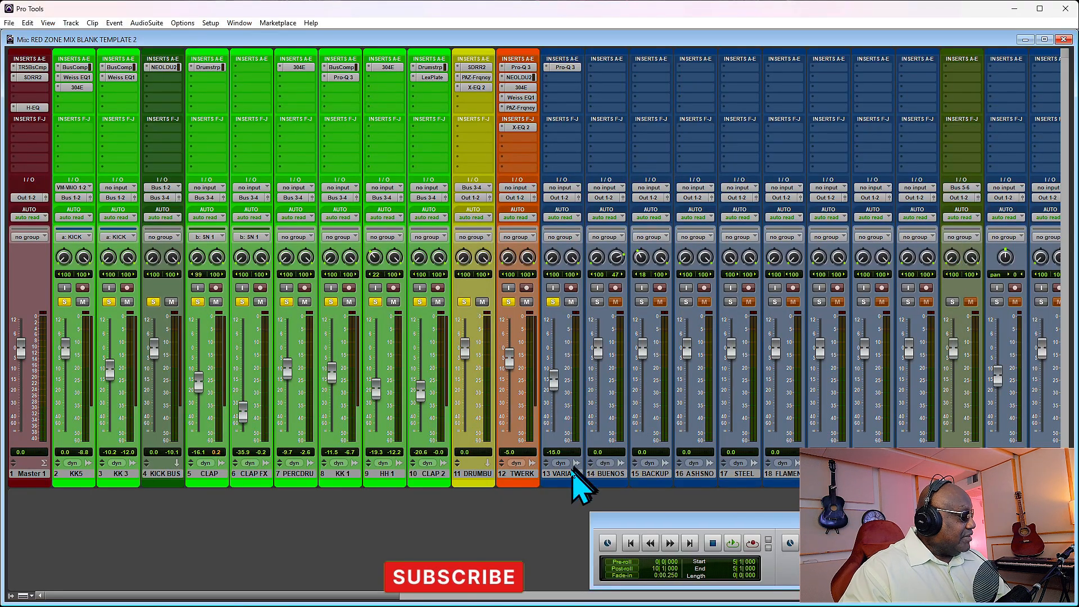
Step: Route the VARIANT track's output to Bus 5-6 and play the mix with the Aux track soloed
left_click(563, 200)
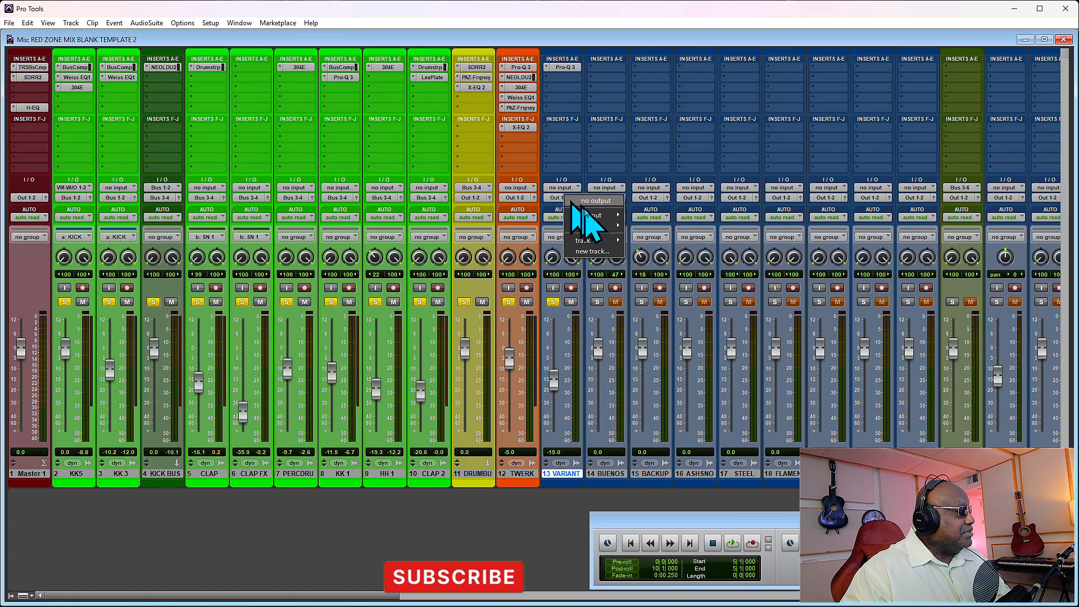
mouse_move(596, 228)
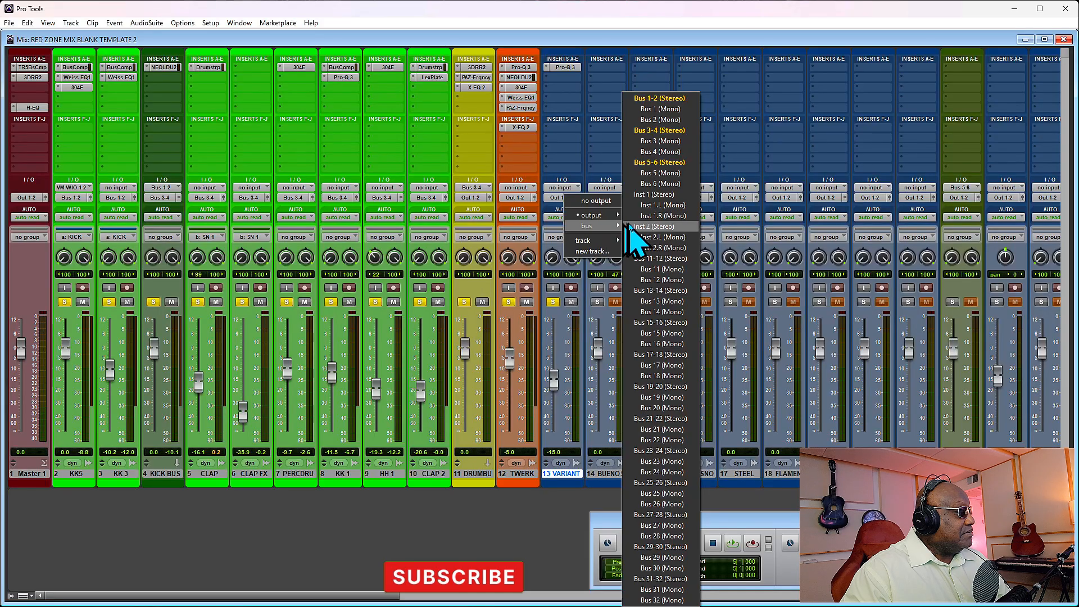
left_click(657, 163)
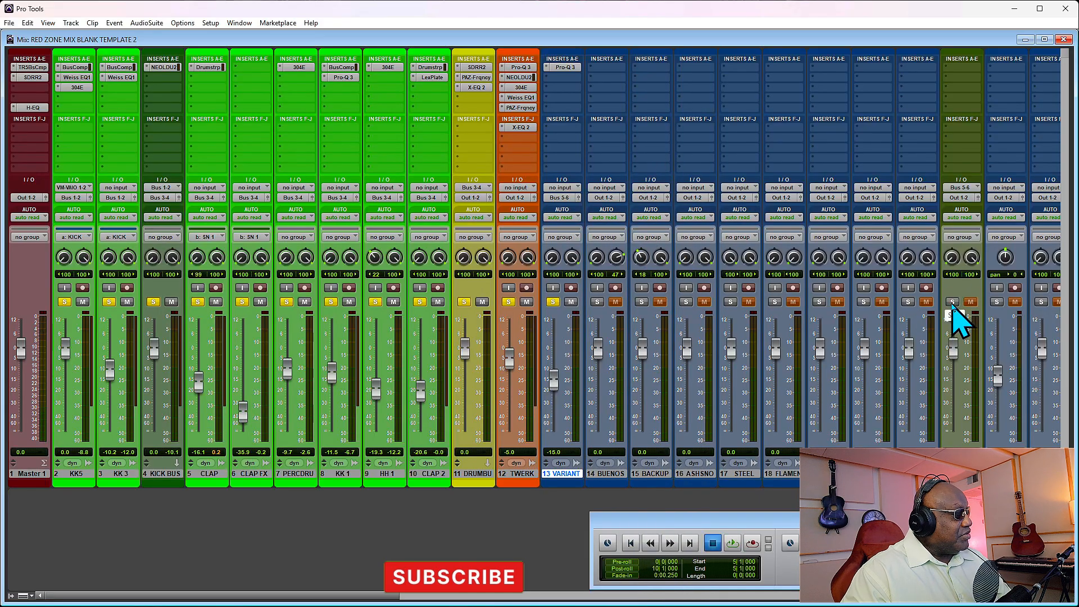
key("space")
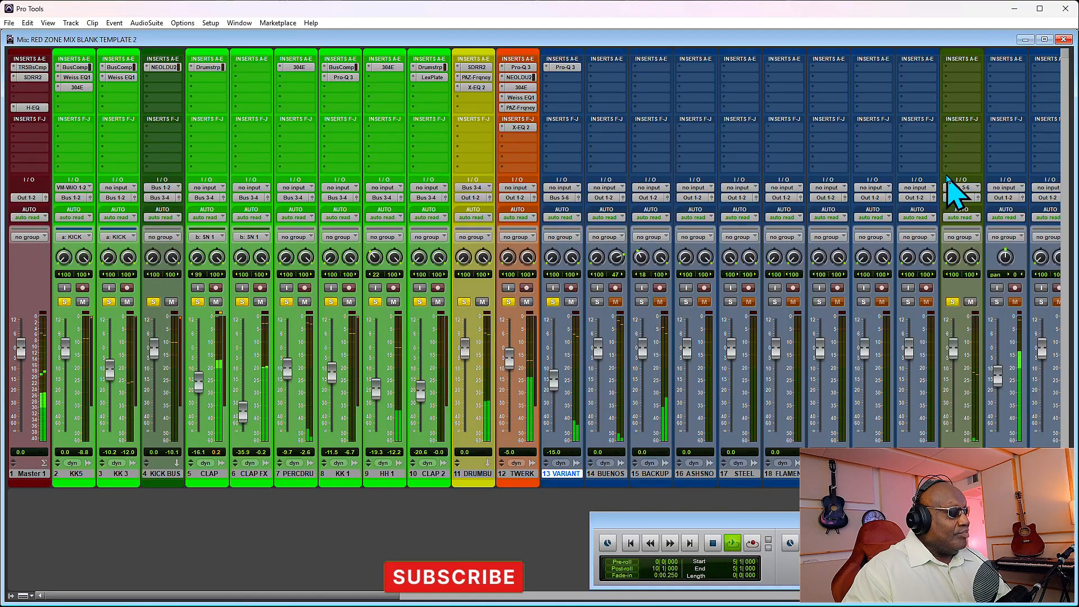
key("space")
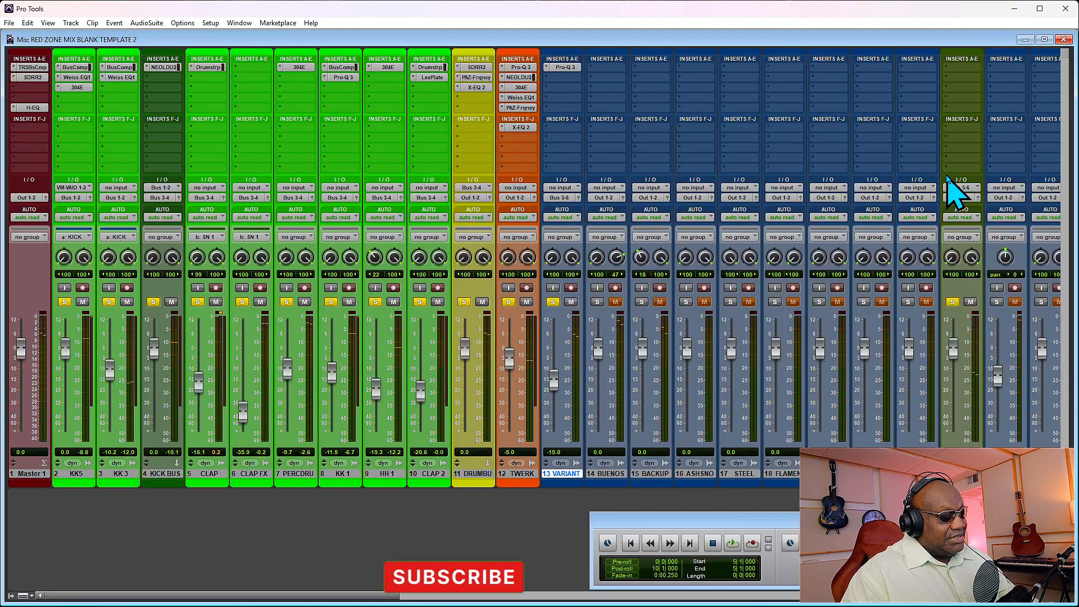
Step: Insert Ozone 10 Imager on the Aux track with the Modern Width preset and move its second crossover slightly higher
left_click(960, 67)
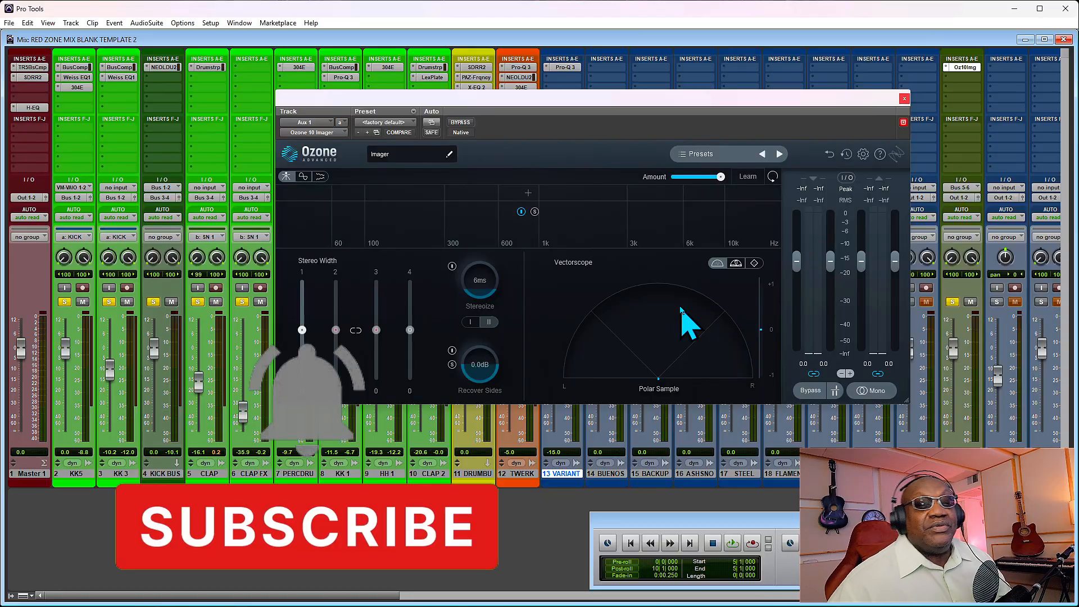
left_click(725, 154)
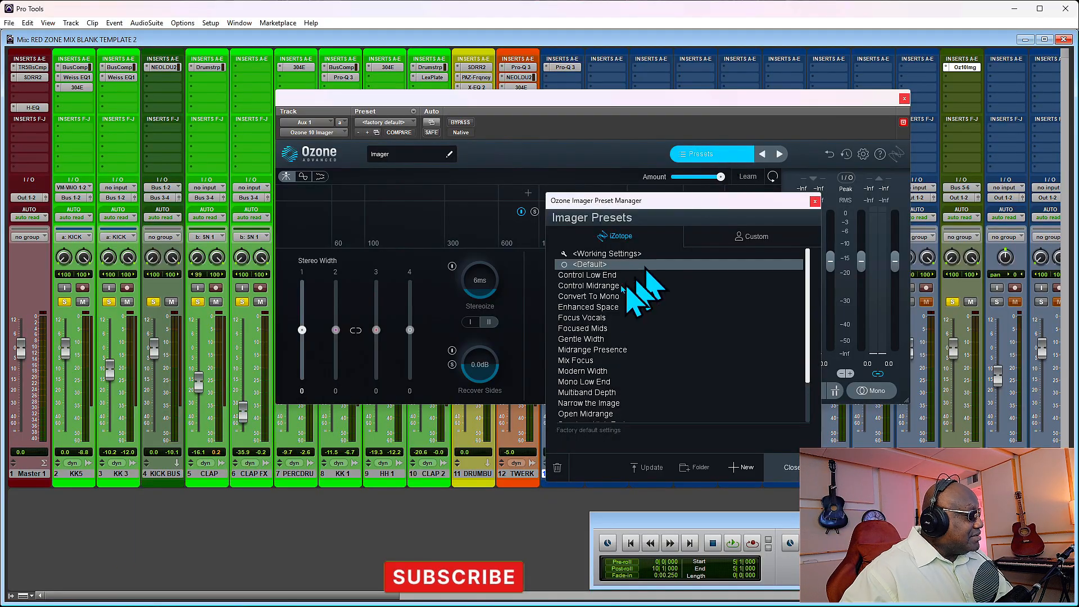
left_click(596, 371)
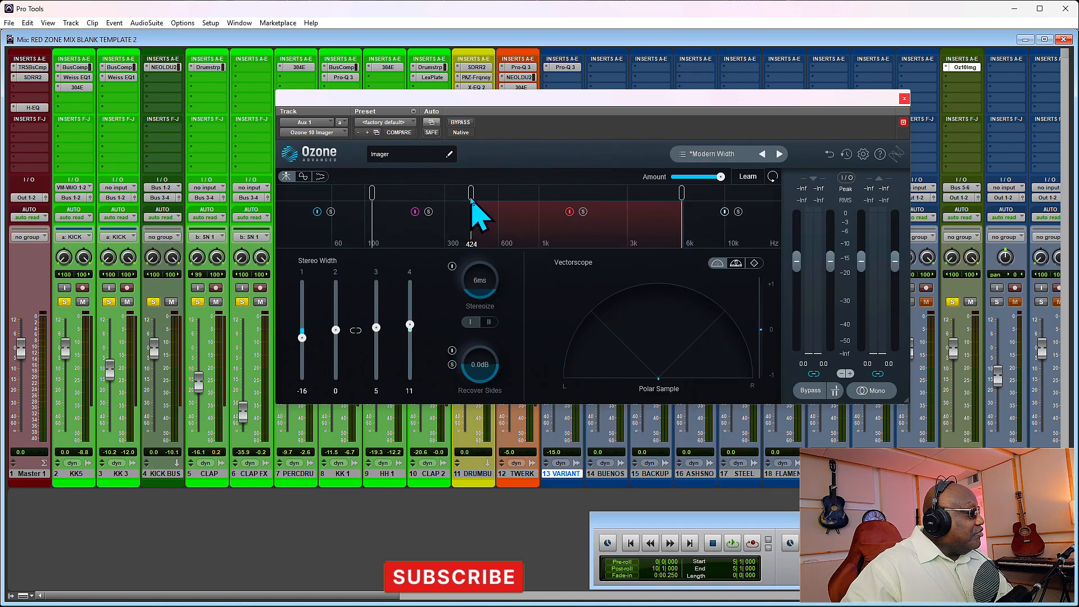
left_click_drag(471, 198, 480, 198)
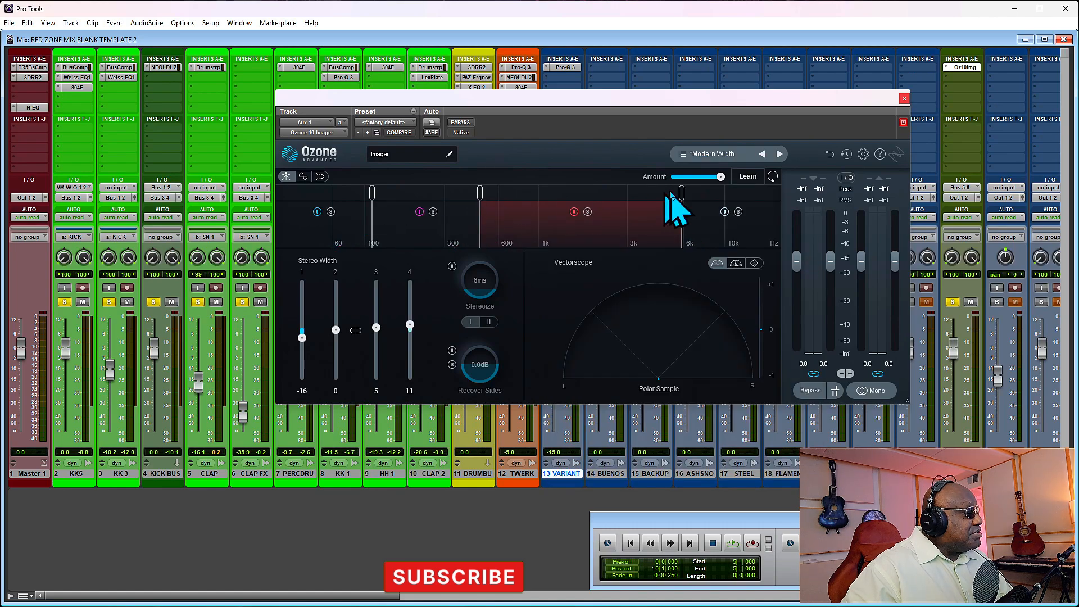
left_click(904, 99)
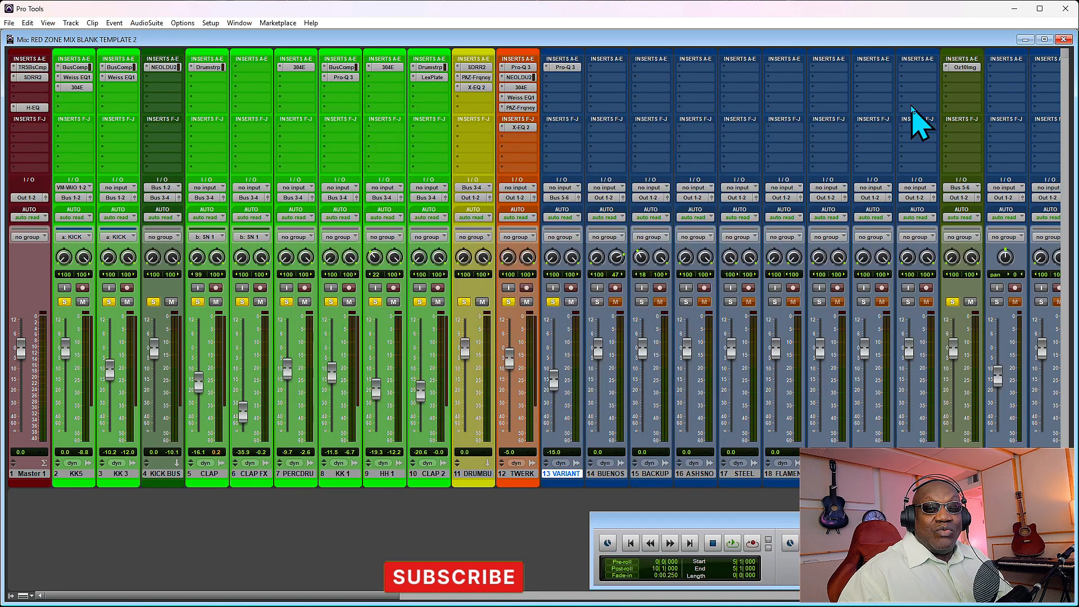
Step: Play the mix and lower the VARIANT track's volume to -17.6 dB
key("space")
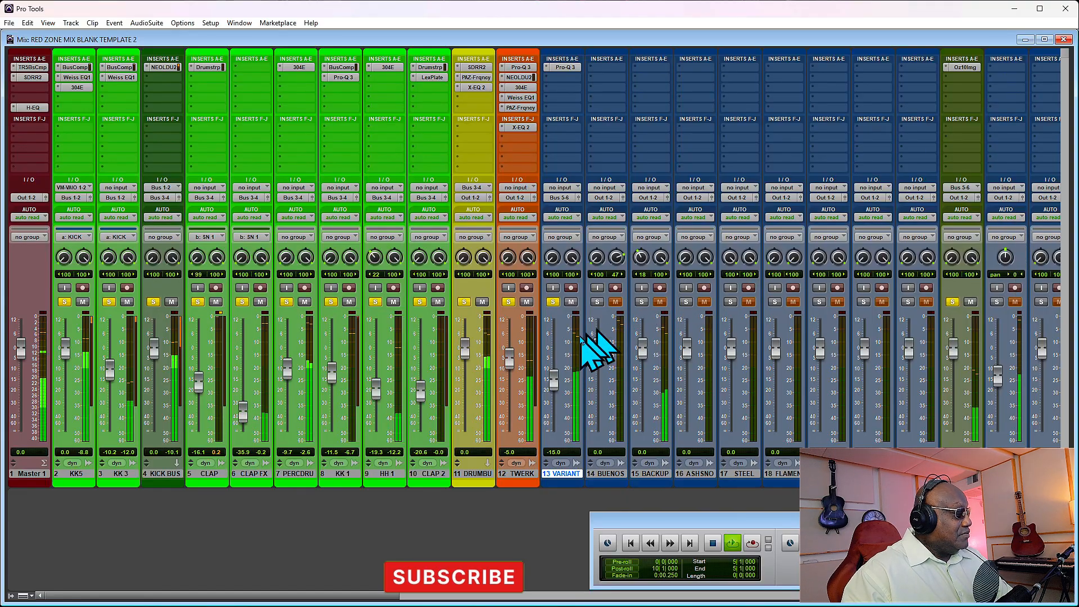
left_click_drag(564, 374, 562, 433)
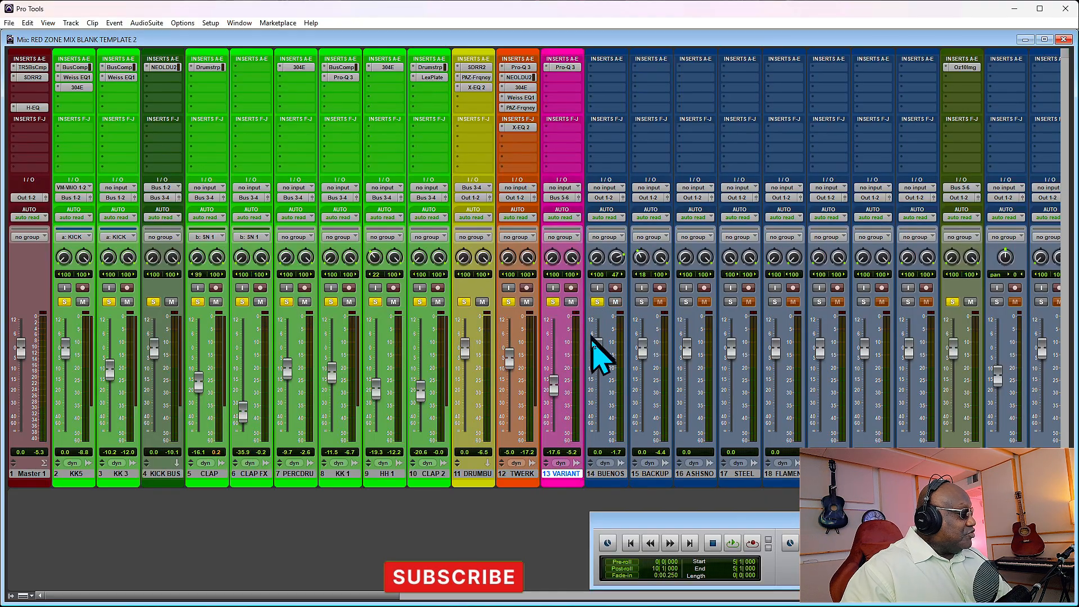
Step: Insert the 304E equalizer on the BUENOS track and play the mix with both BUENOS and TWERK soloed
key("space")
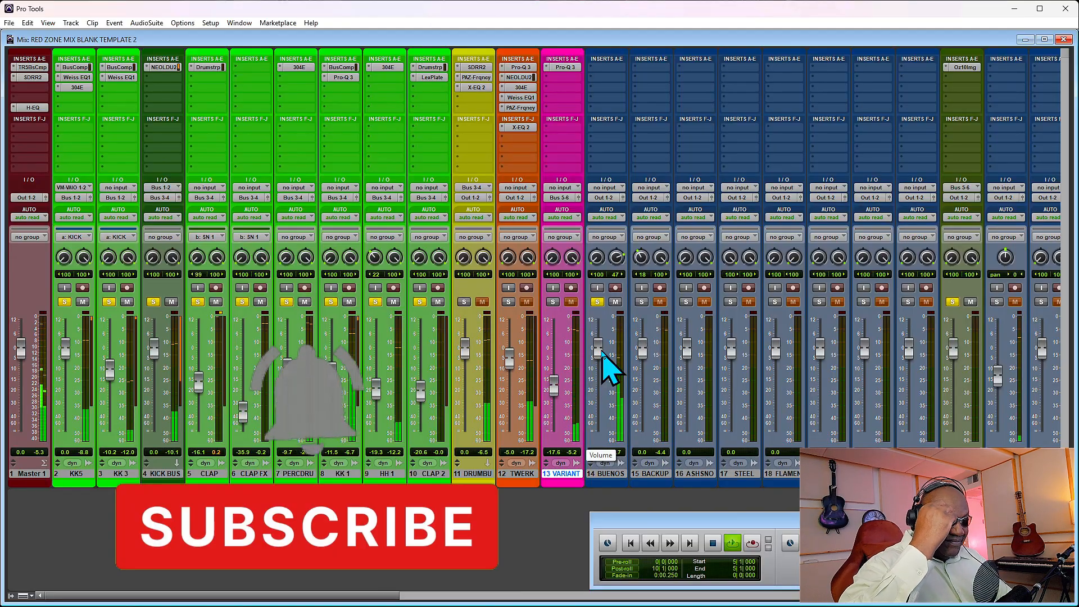
key("space")
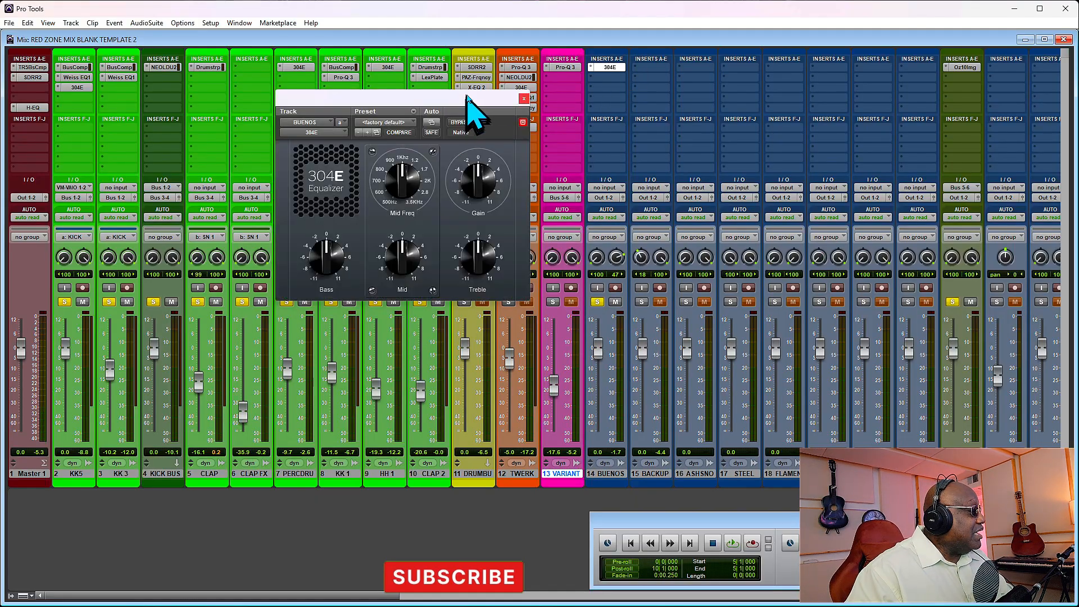
left_click_drag(474, 108, 910, 101)
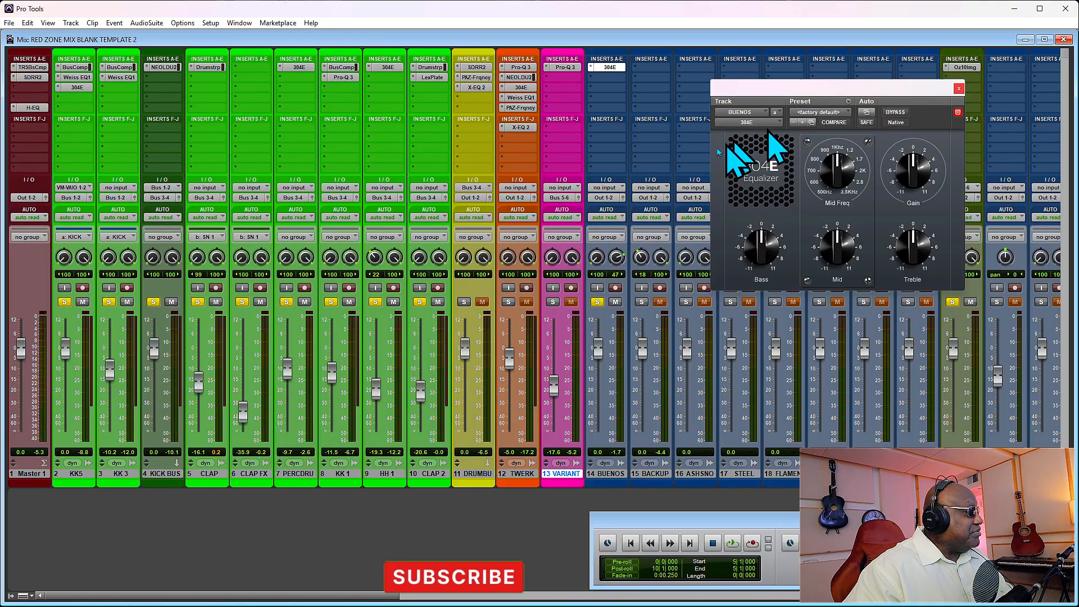
key("space")
left_click(508, 302)
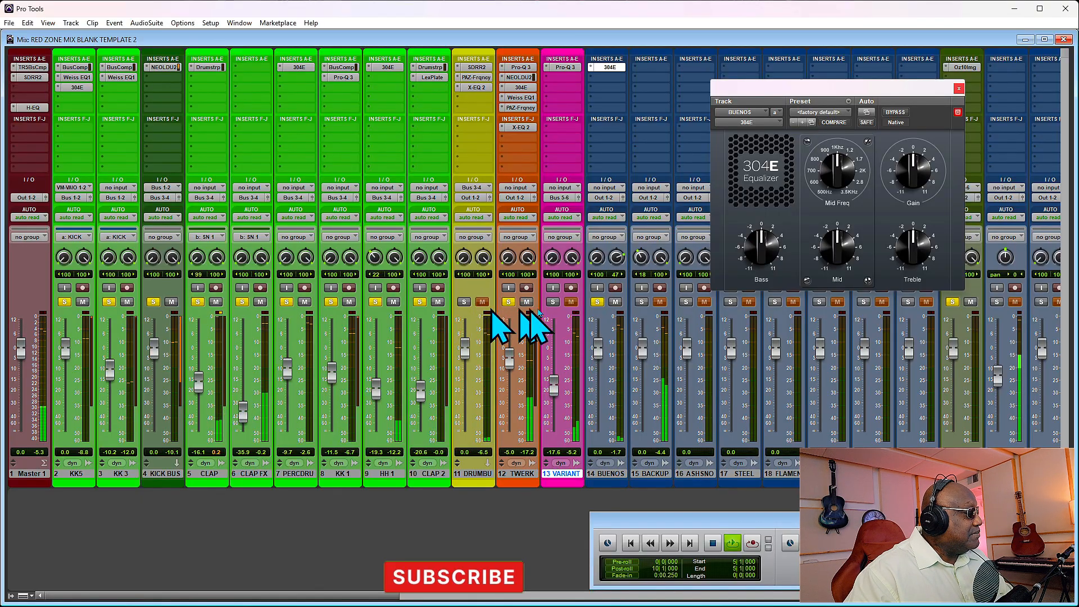
Step: Cut the bass slightly in the BUENOS track's 304E and lower its volume to -12.9 dB, with VARIANT also soloed
left_click(553, 302)
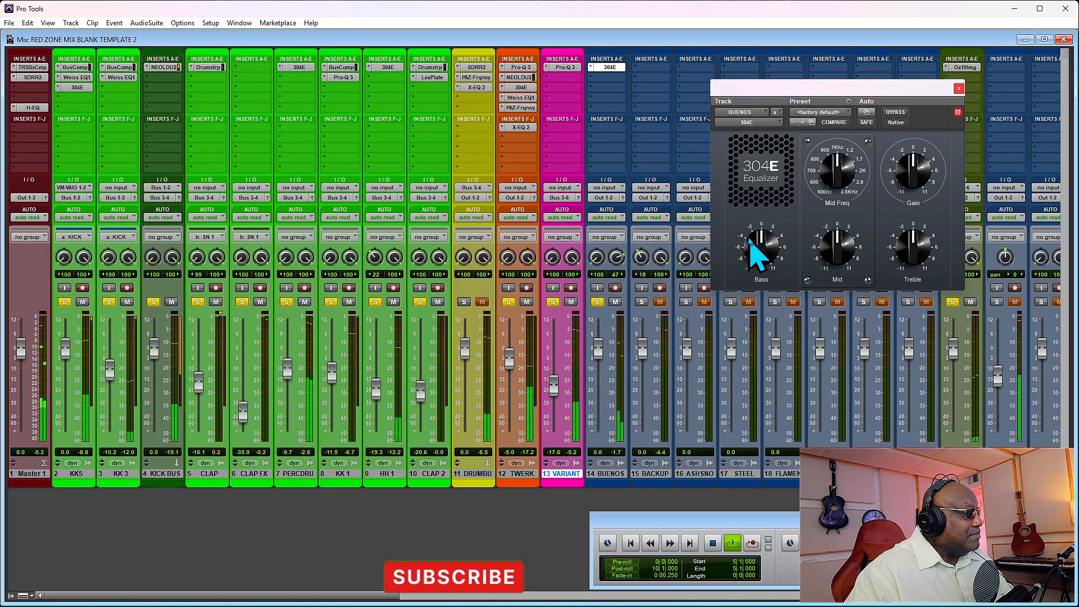
left_click_drag(749, 253, 755, 283)
left_click_drag(599, 353, 599, 388)
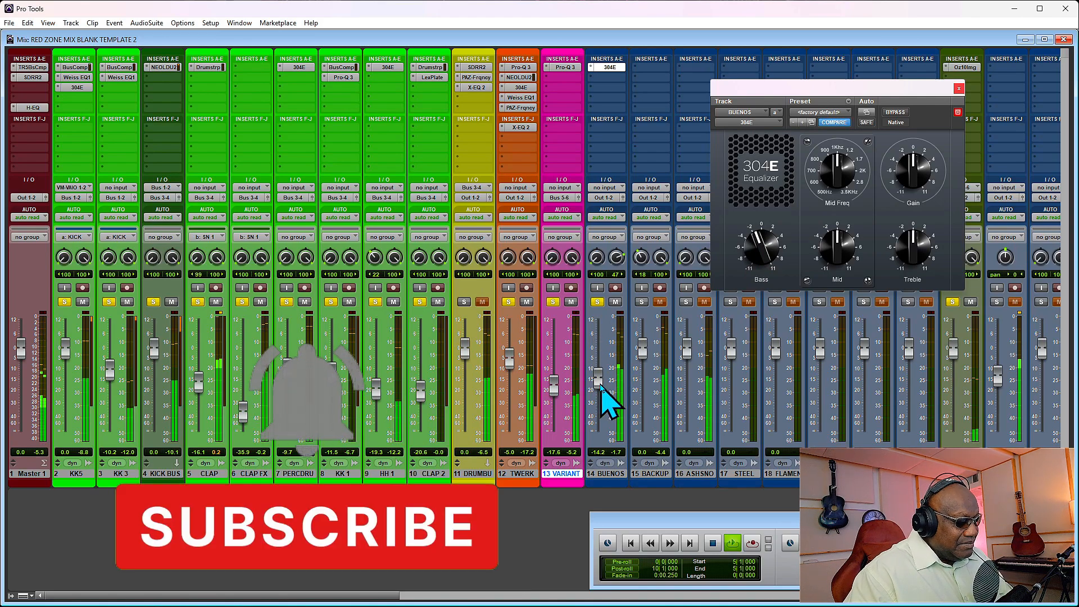
left_click_drag(600, 385, 600, 383)
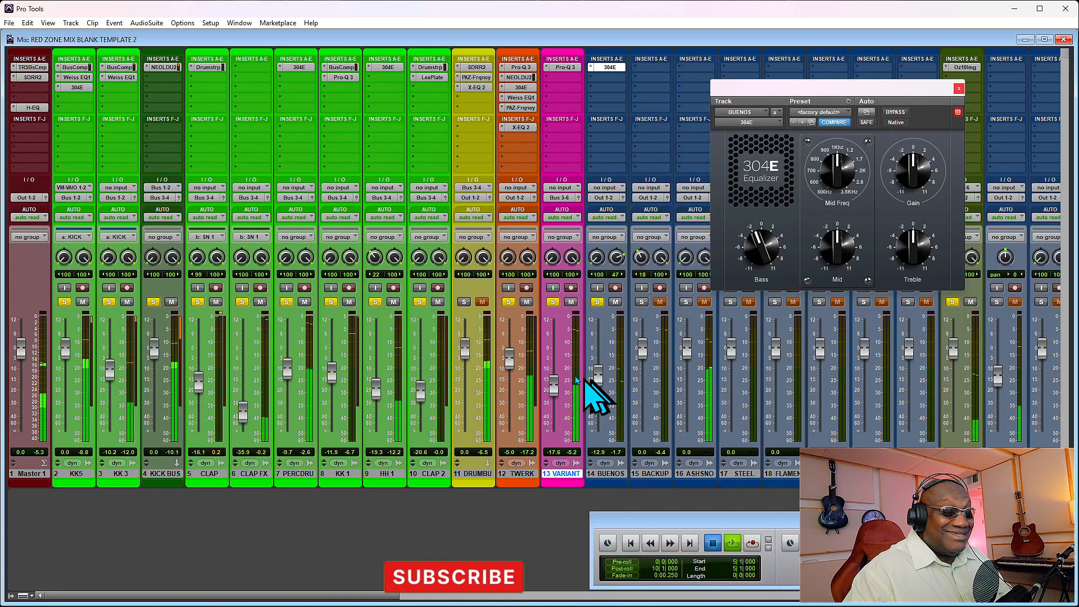
Step: Play the mix with the drum bus soloed, take VS 1 out of solo and close the BUENOS equalizer
left_click(465, 303)
key("space")
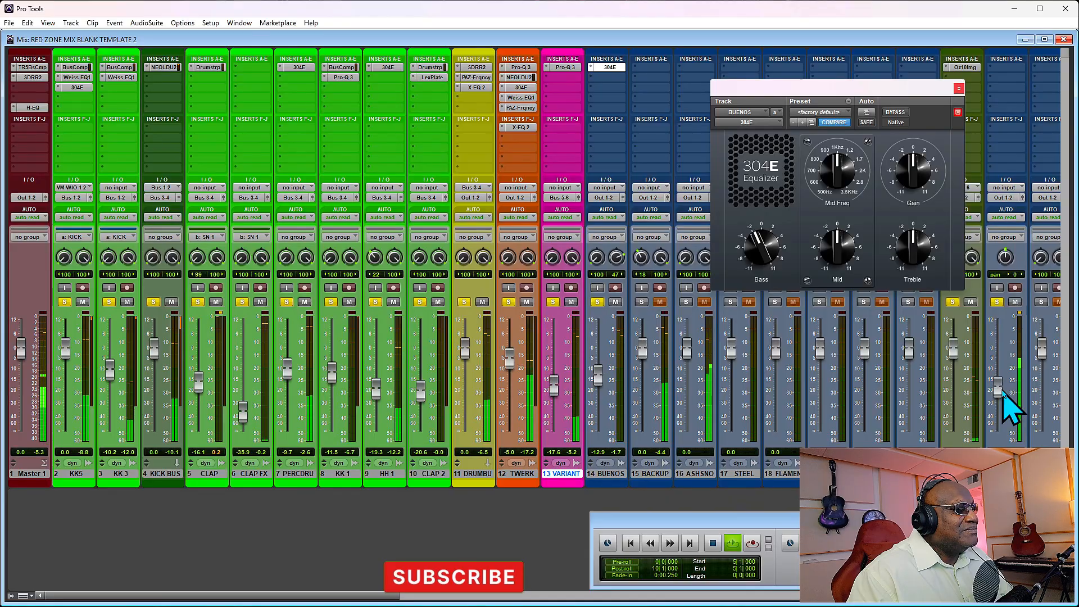
left_click(999, 304)
key("space")
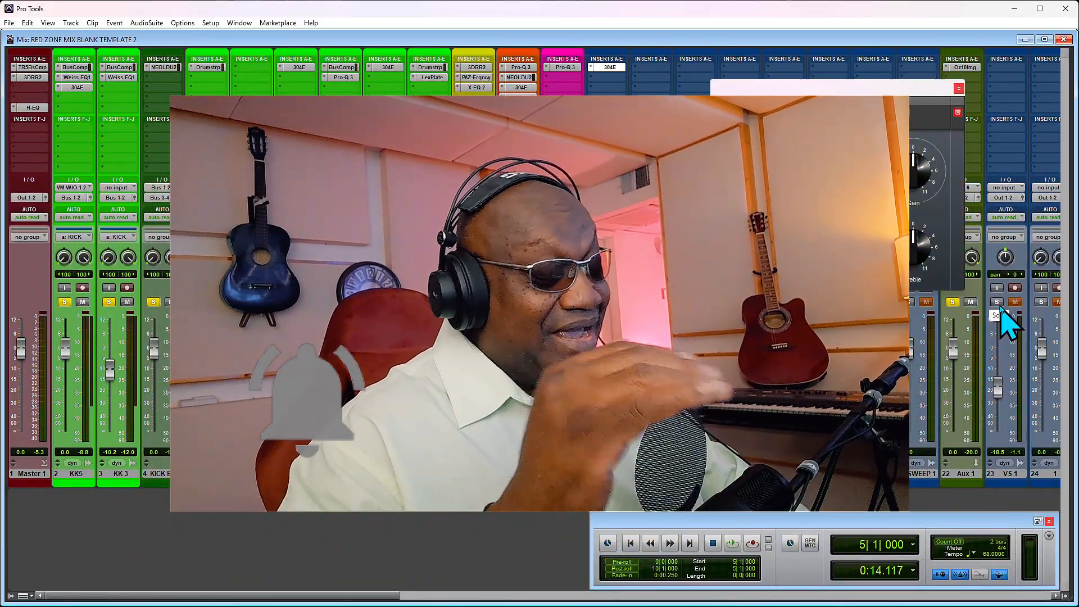
left_click(959, 89)
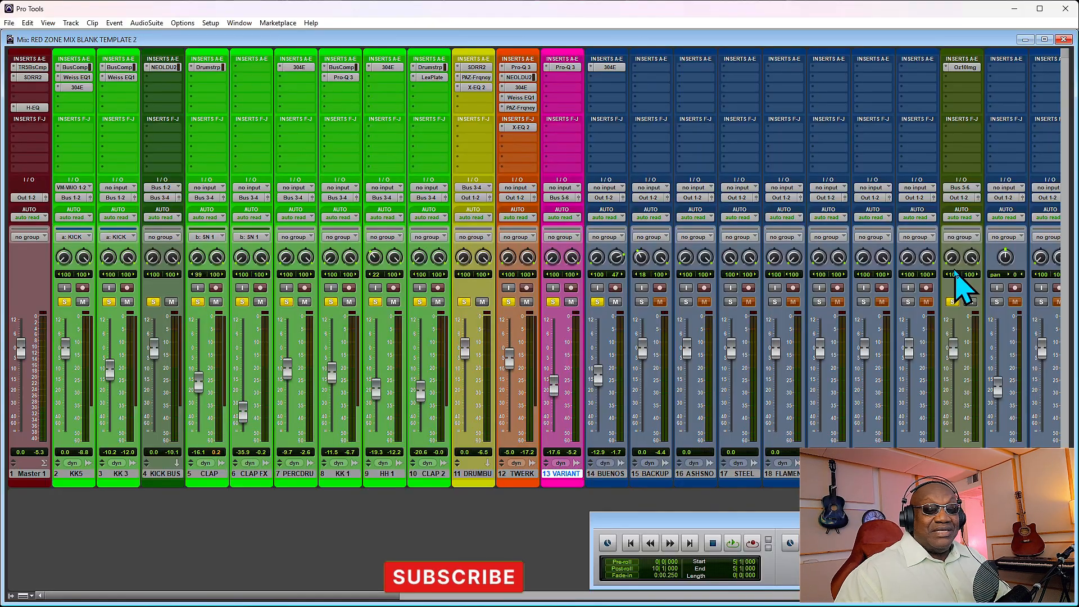
Step: Solo BACKUP, take TWERK out of solo and set the BACKUP volume to -12.9 dB during playback
left_click(641, 301)
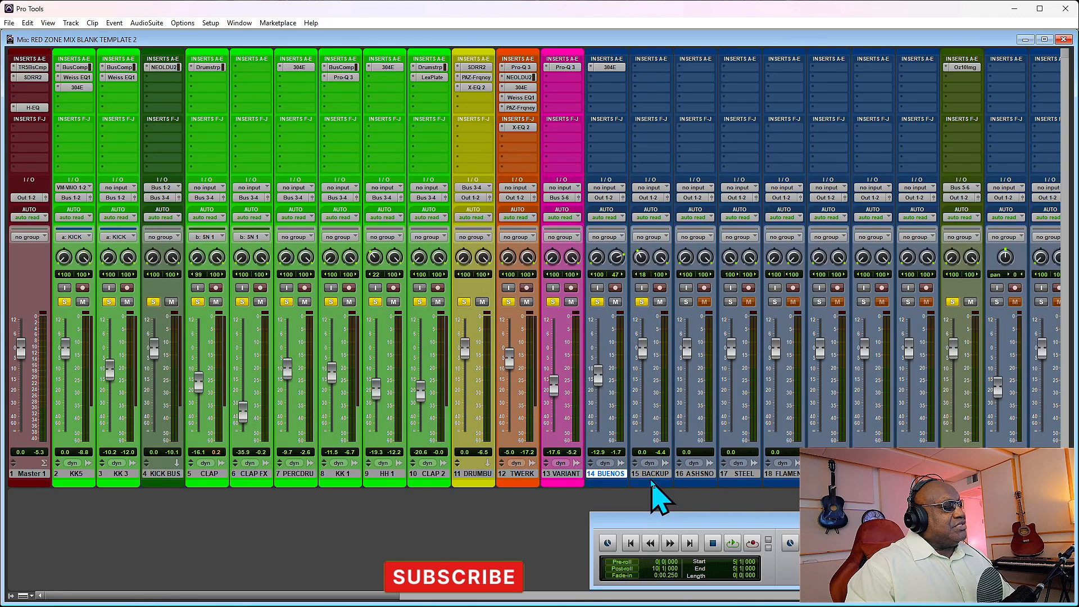
left_click(509, 302)
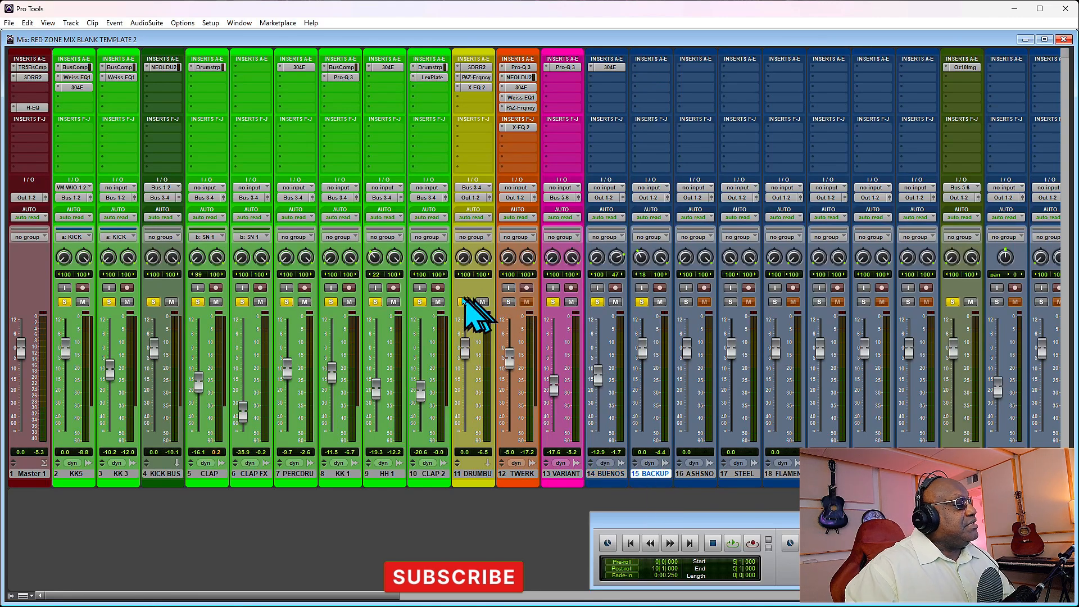
key("space")
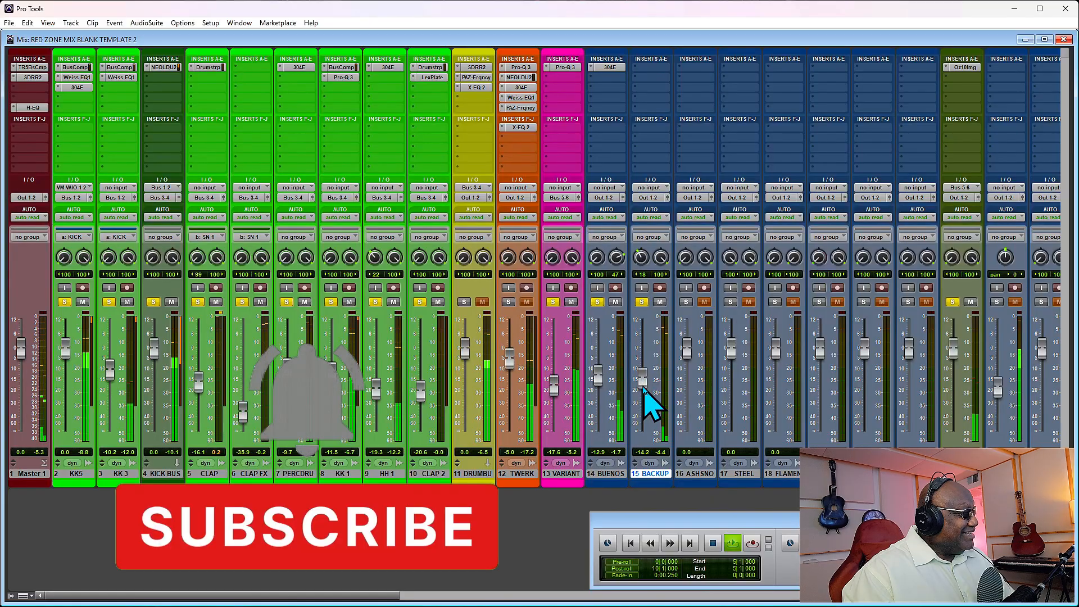
left_click_drag(643, 382, 642, 379)
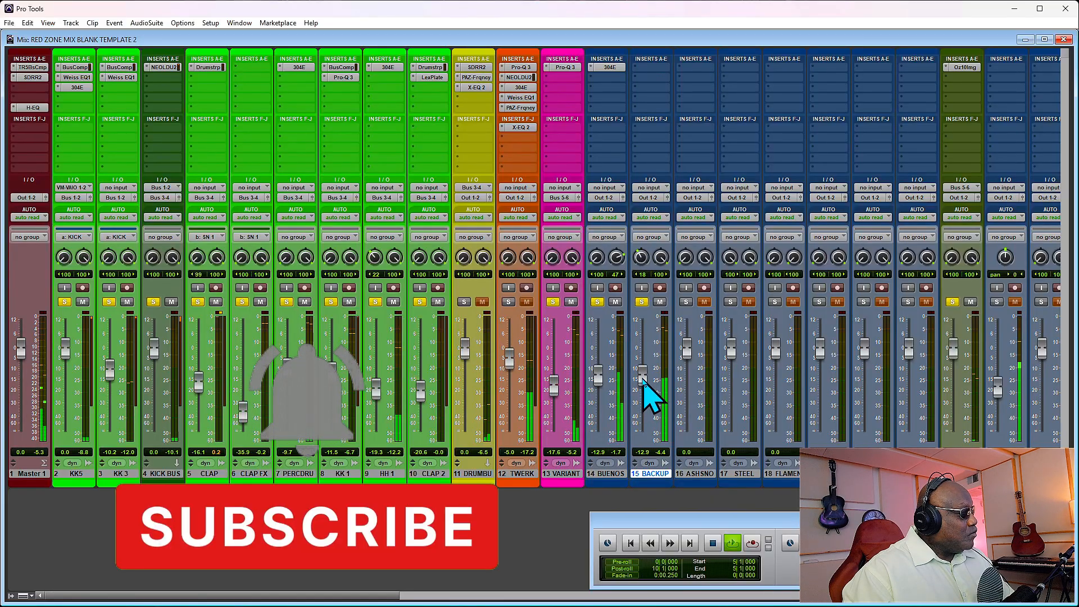
key("space")
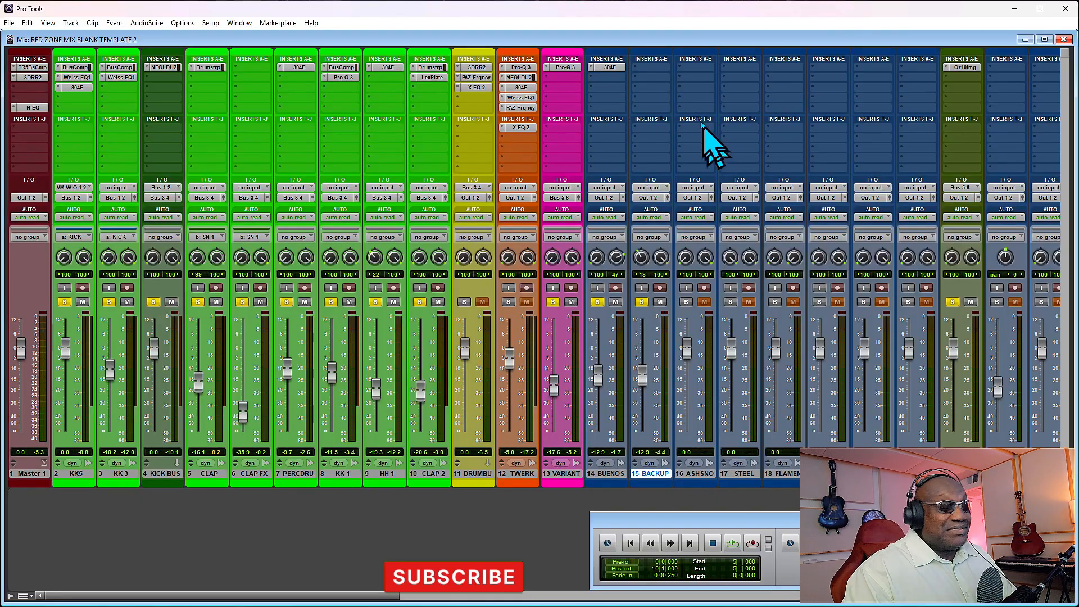
Step: Solo the drum bus again, set the BUENOS track's right-channel pan to 20 and play the mix
left_click(464, 302)
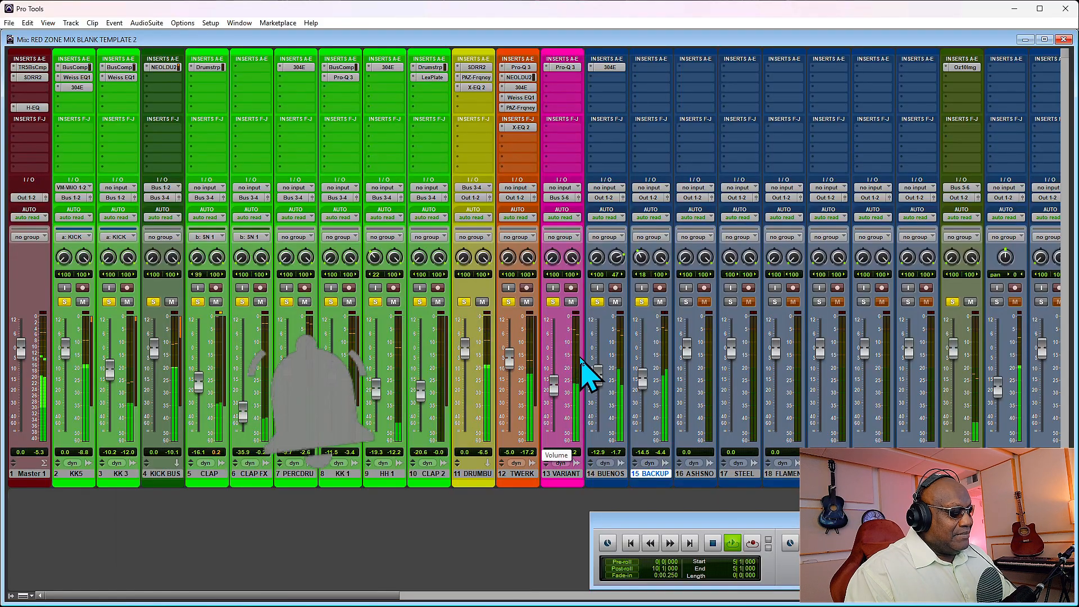
left_click(607, 475)
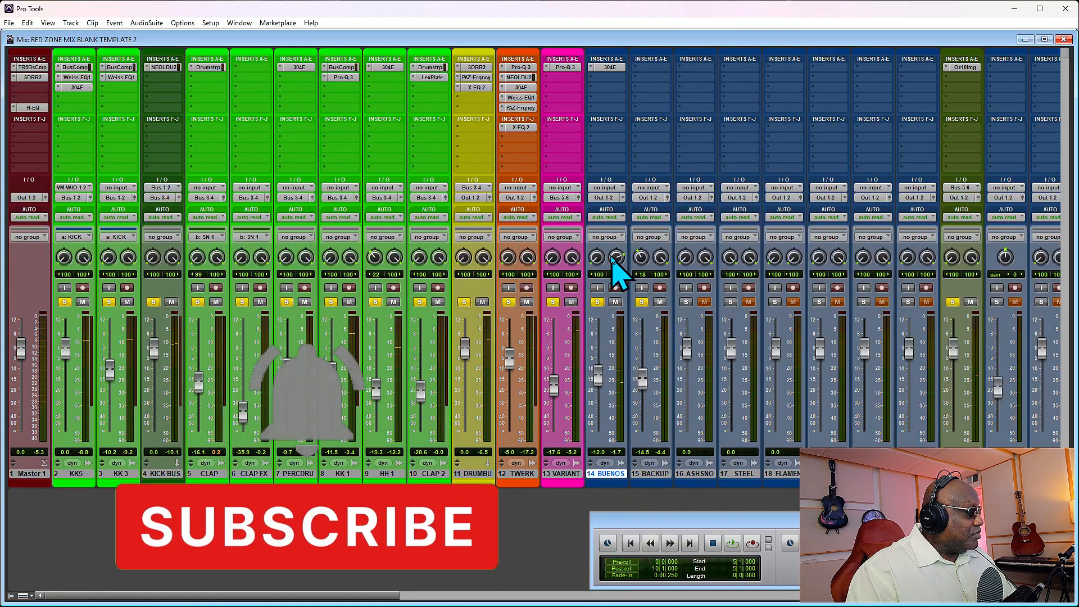
left_click_drag(617, 265, 616, 272)
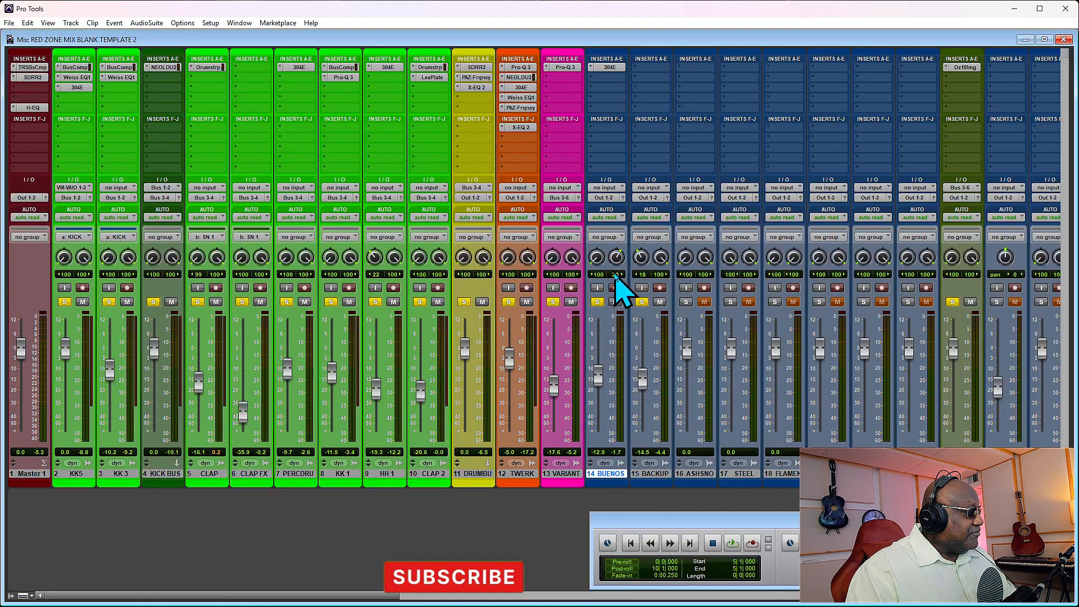
key("space")
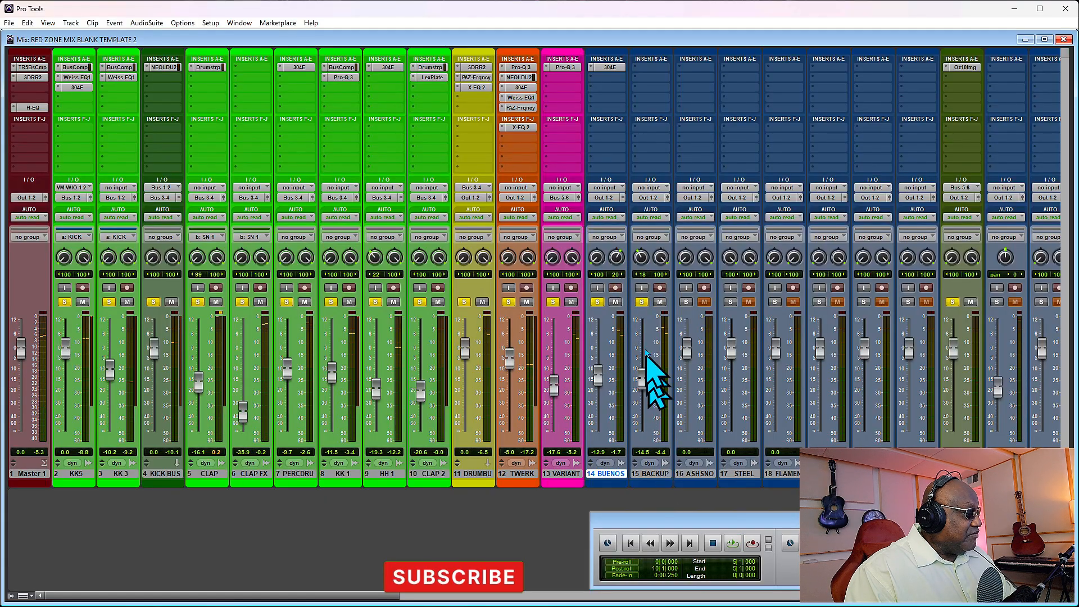
Step: Try the BACKUP track's left-channel pan at 5 and compare it by playing the mix
left_click(653, 477)
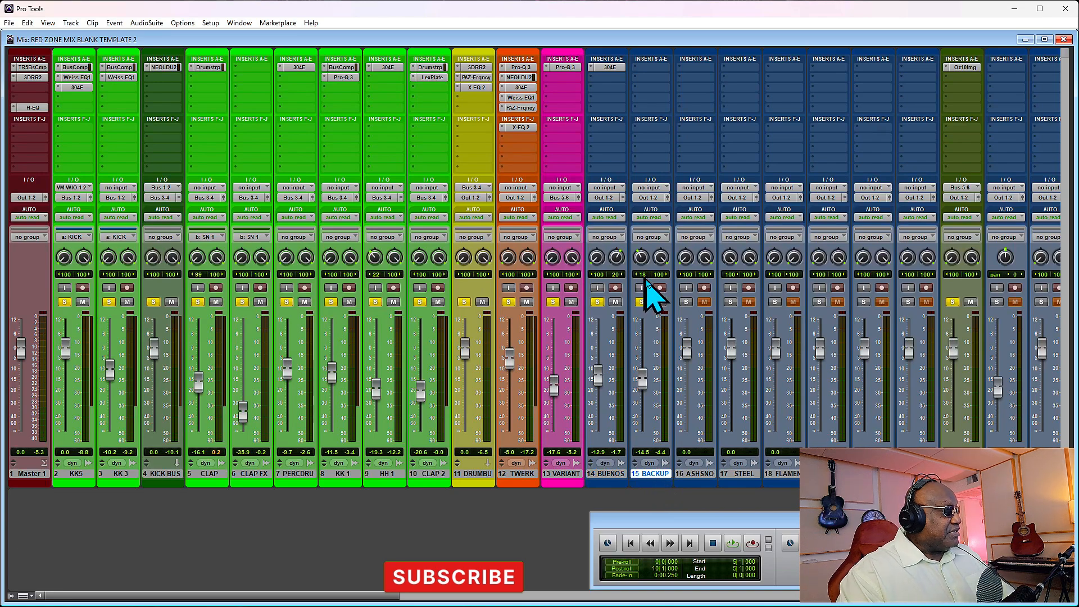
key("space")
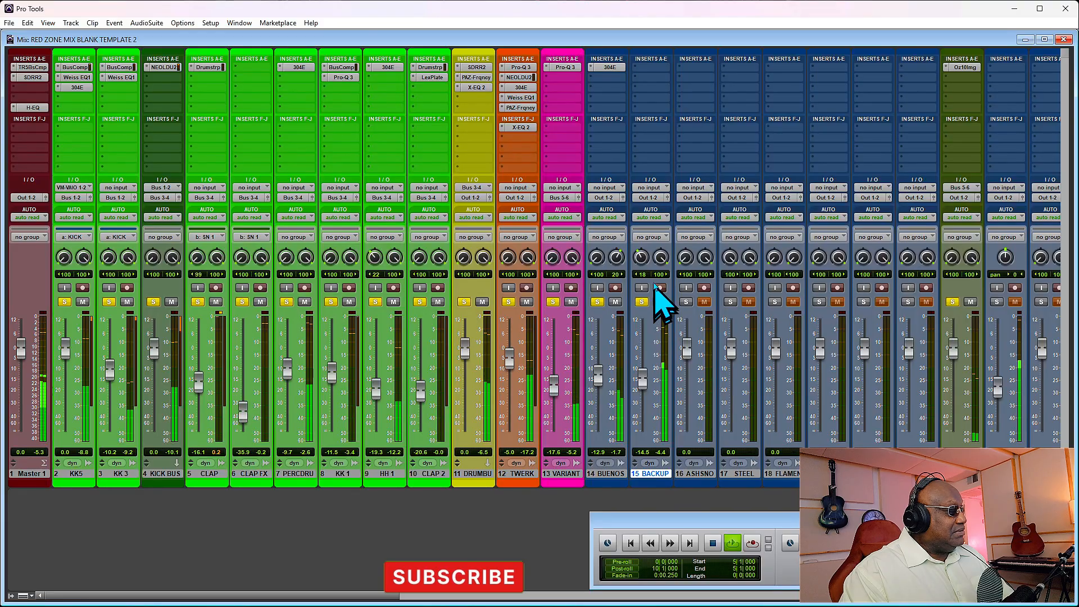
key("space")
left_click_drag(645, 262, 641, 180)
key("space")
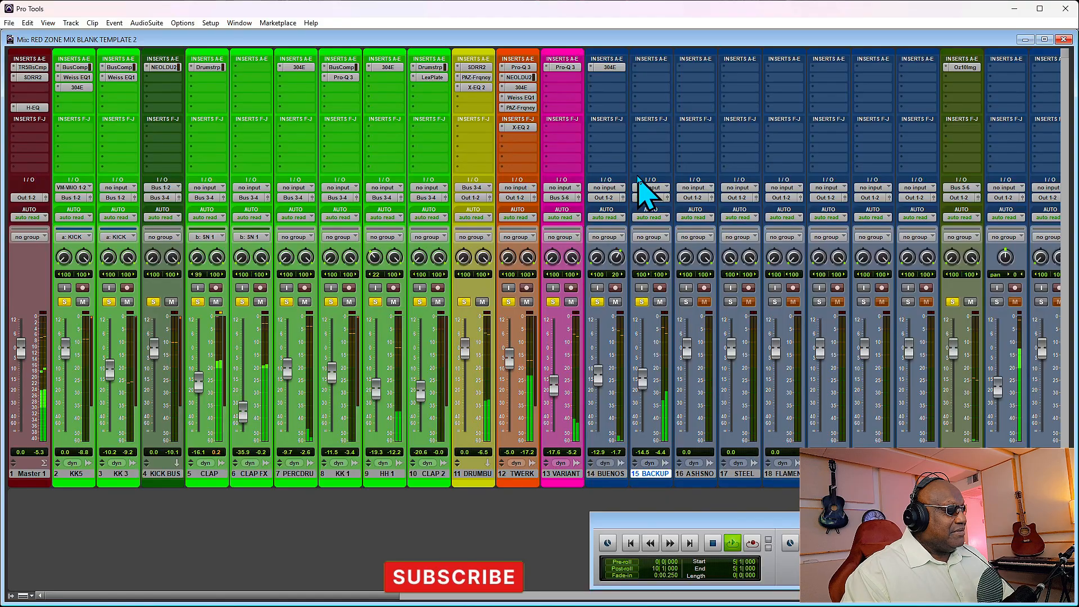
key("space")
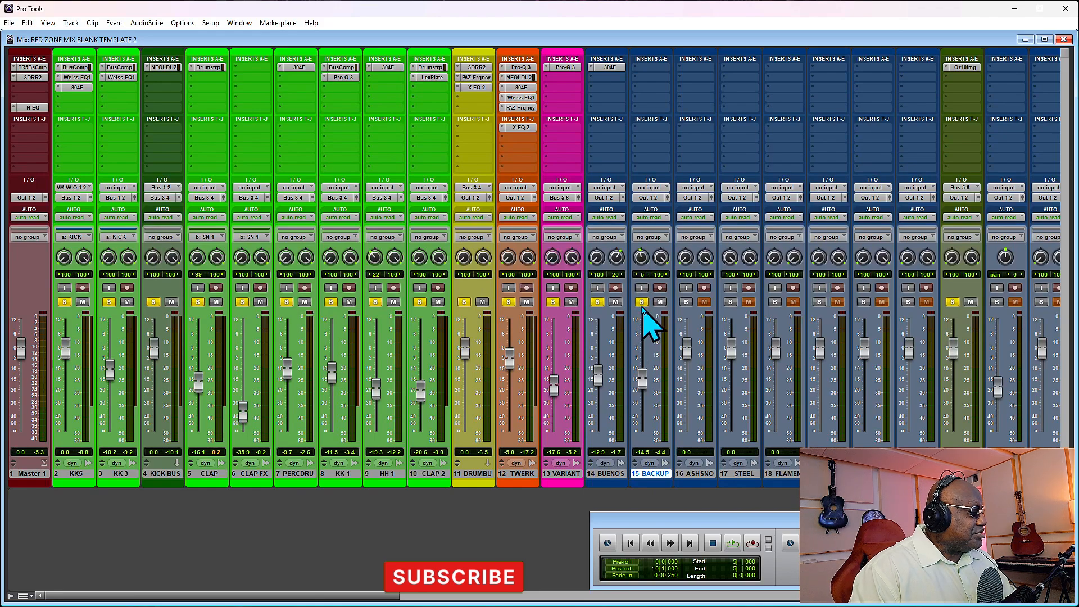
Step: Play the section from bar 9 to audition the soloed ASHSNOW track against BUENOS and BACKUP
key("space")
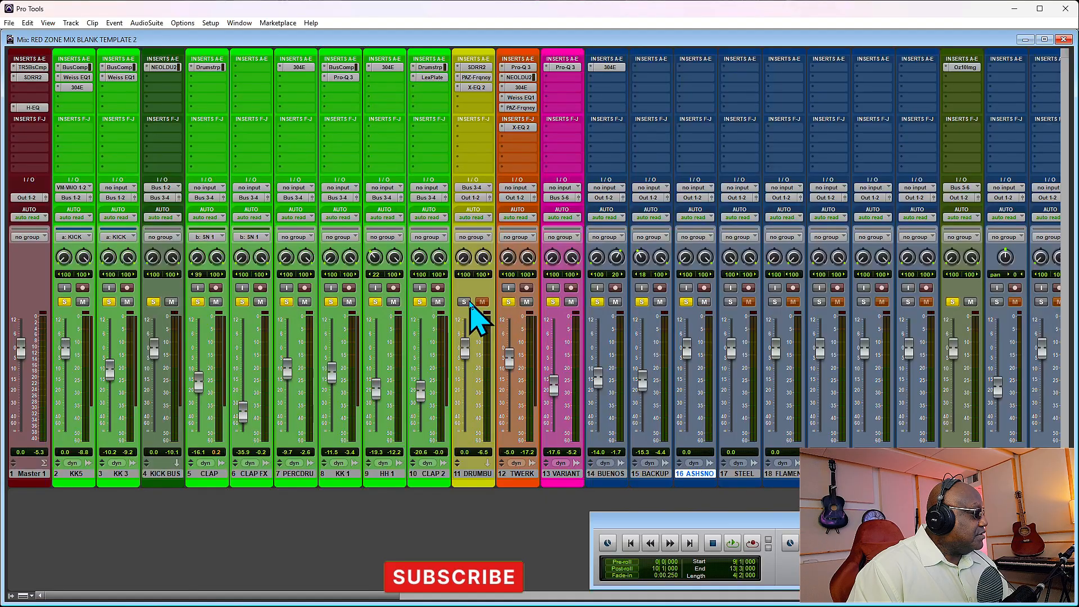
key("space")
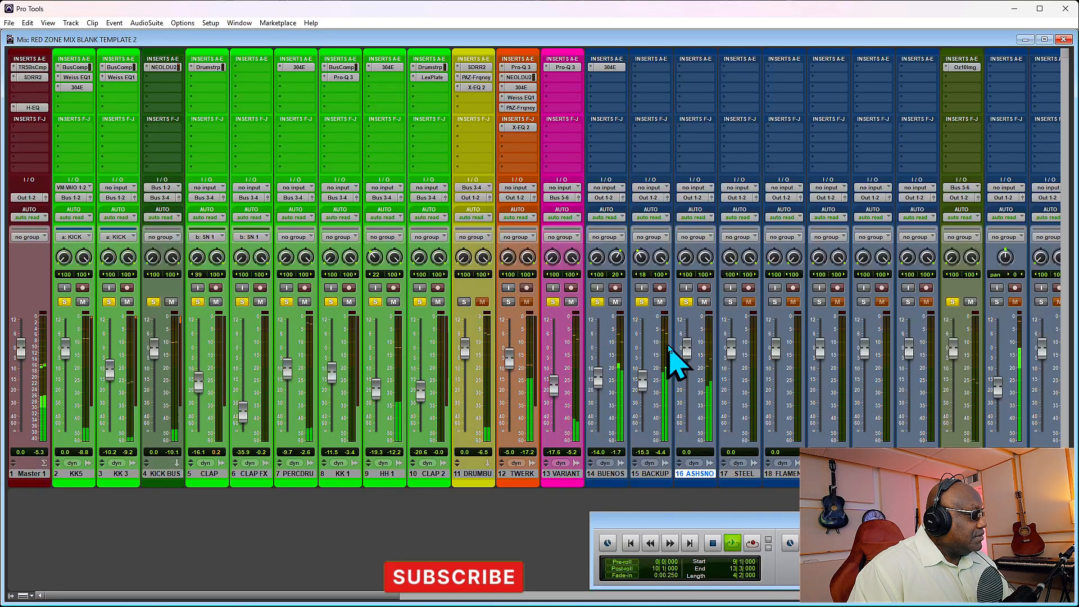
key("space")
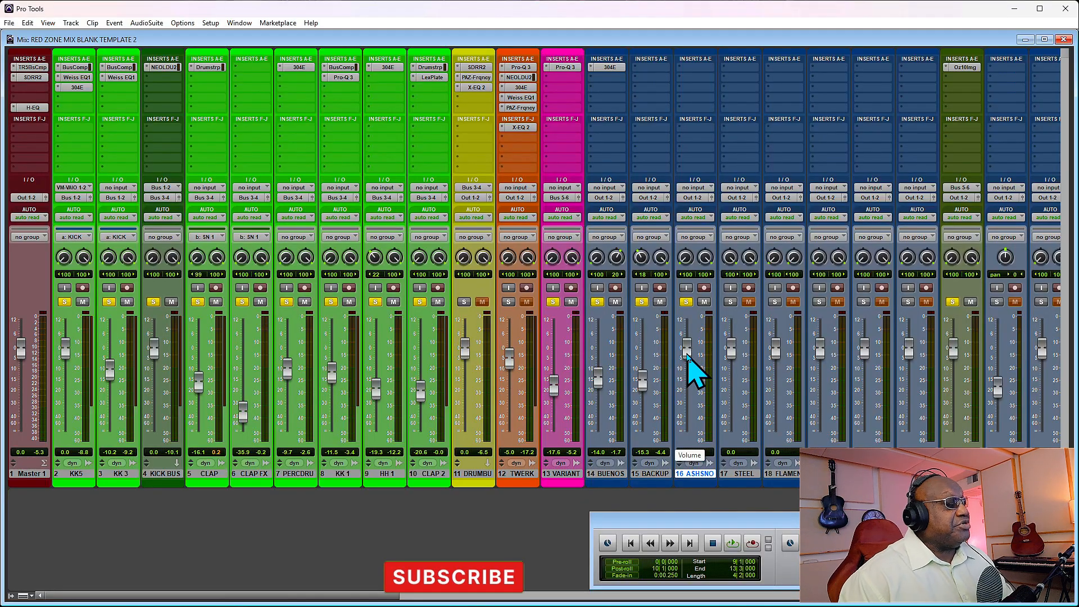
key("space")
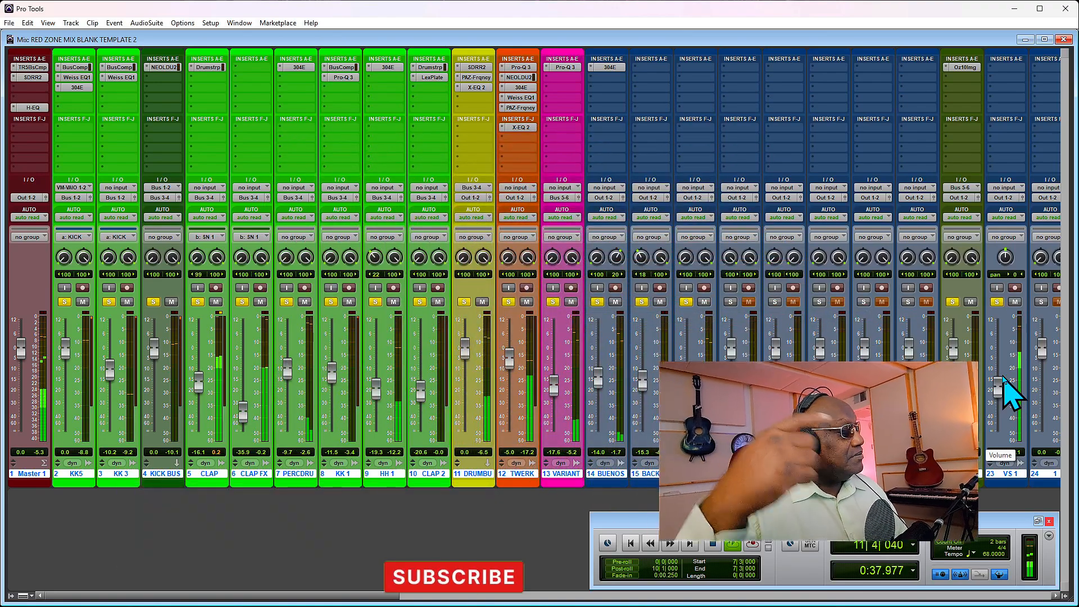
key("space")
Step: Select the TRANCE clip at bar 13 and lower the TRANCE track's volume to -20.6 dB while playing the mix
key("ctrl+equal")
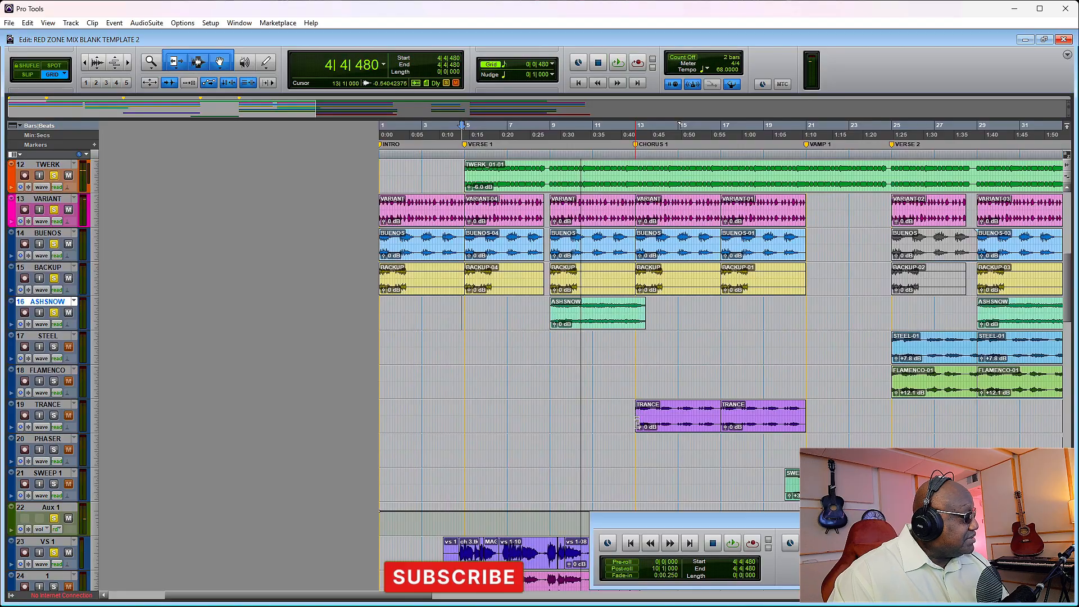
left_click(670, 433)
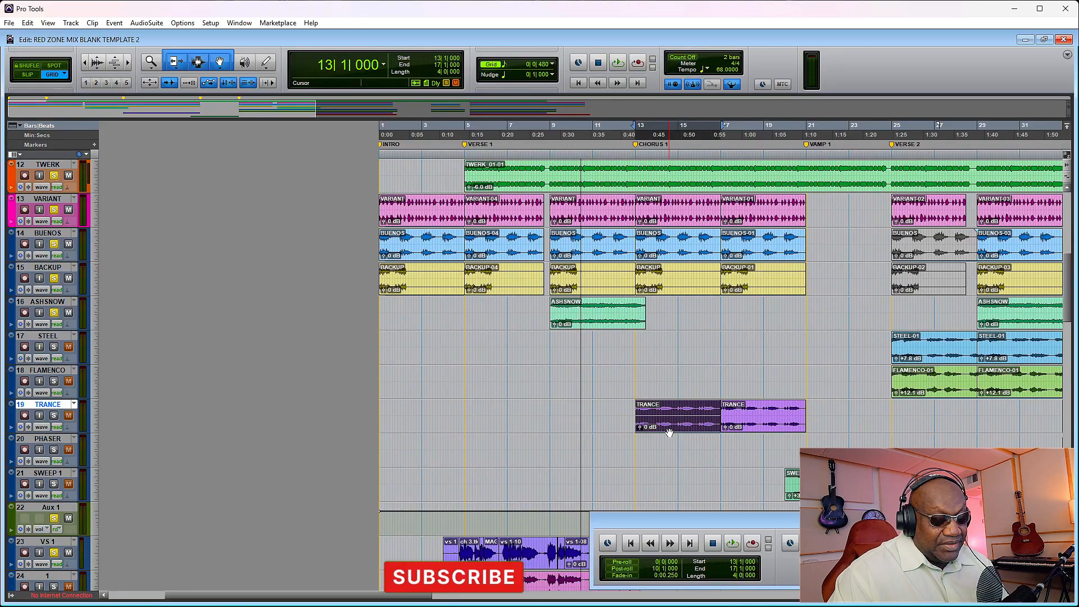
key("ctrl+equal")
left_click_drag(821, 345, 820, 393)
key("space")
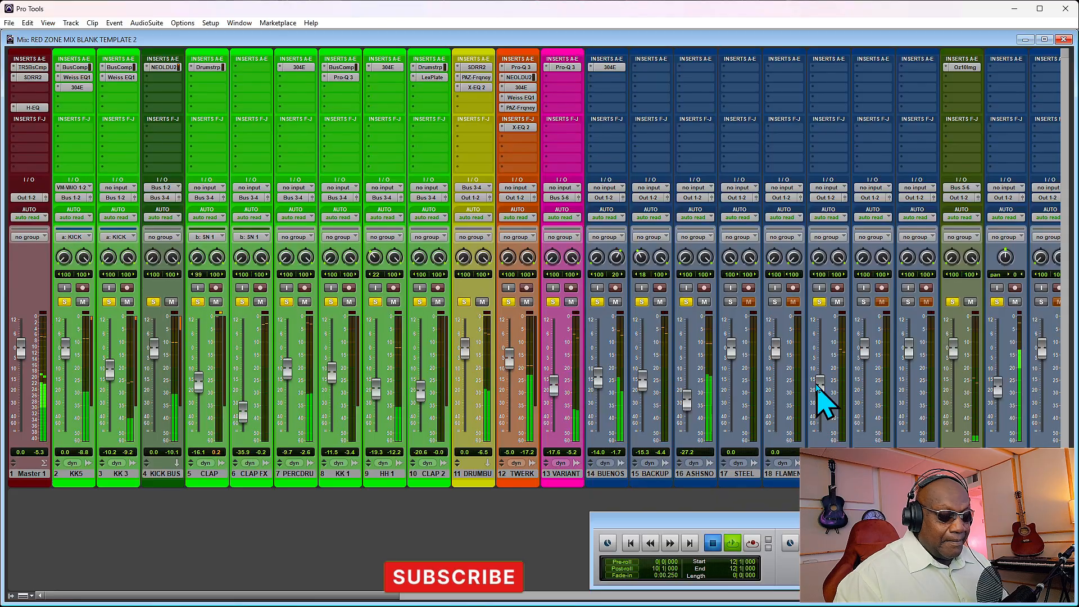
key("space")
key("space")
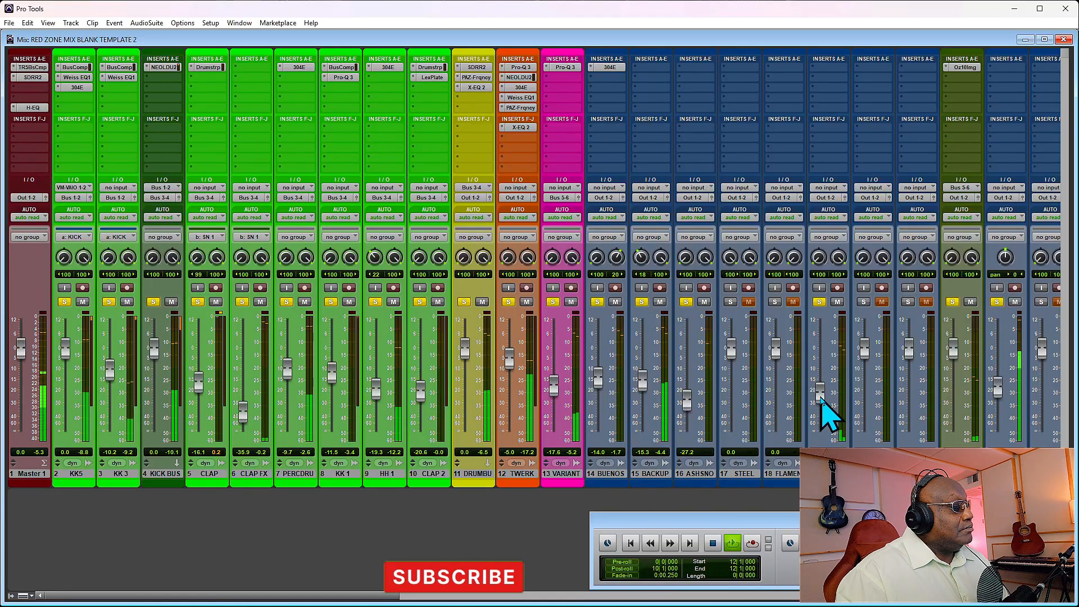
left_click_drag(821, 398, 821, 395)
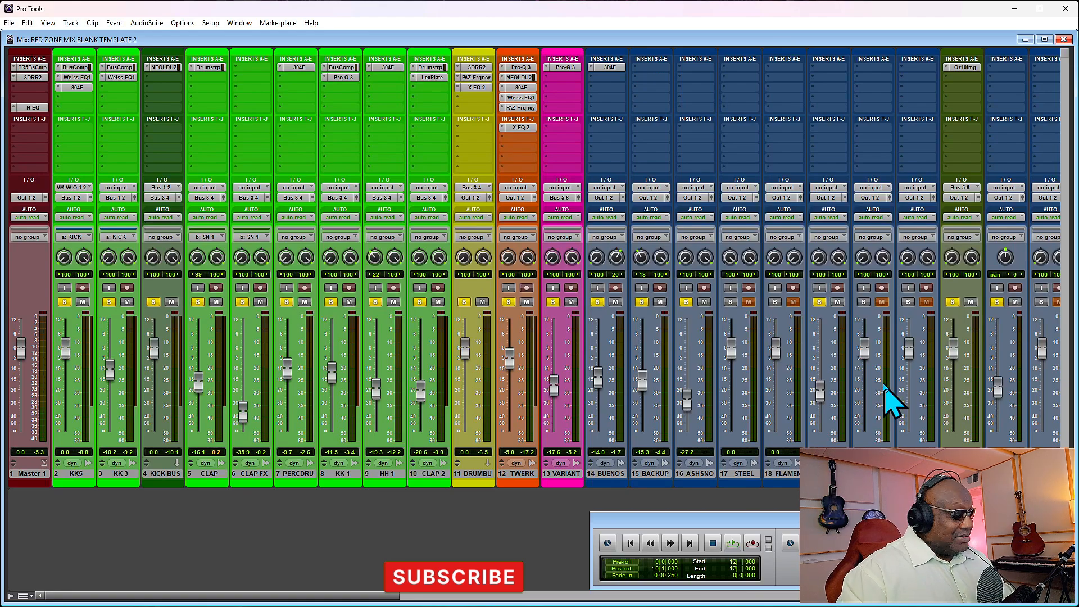
Step: Look through the arrangement in the Edit window for the tracks that enter at Verse 2
key("ctrl+equal")
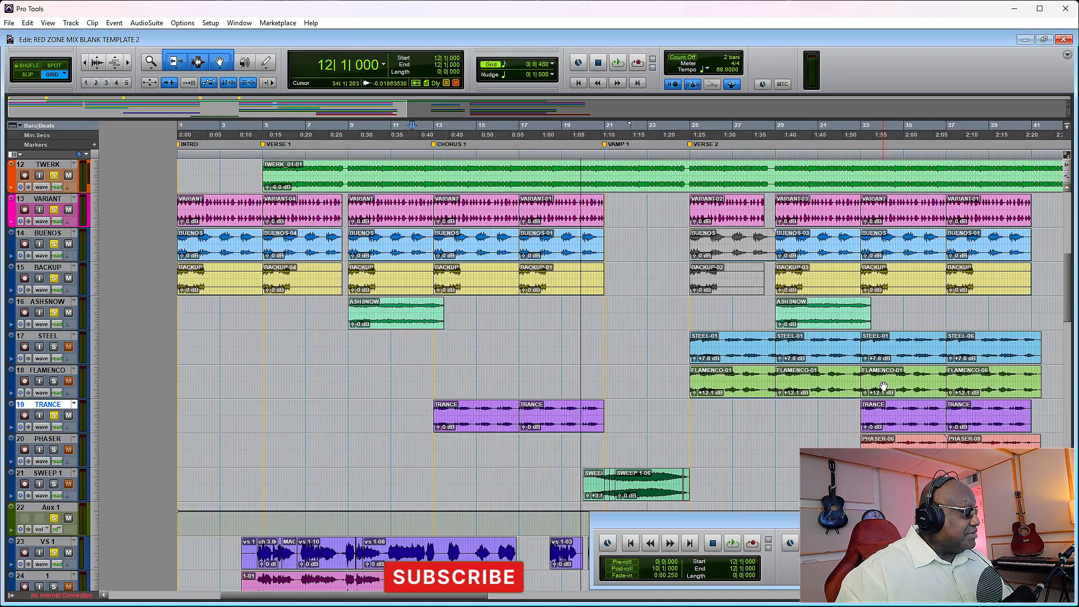
scroll(528, 295, "down", 10)
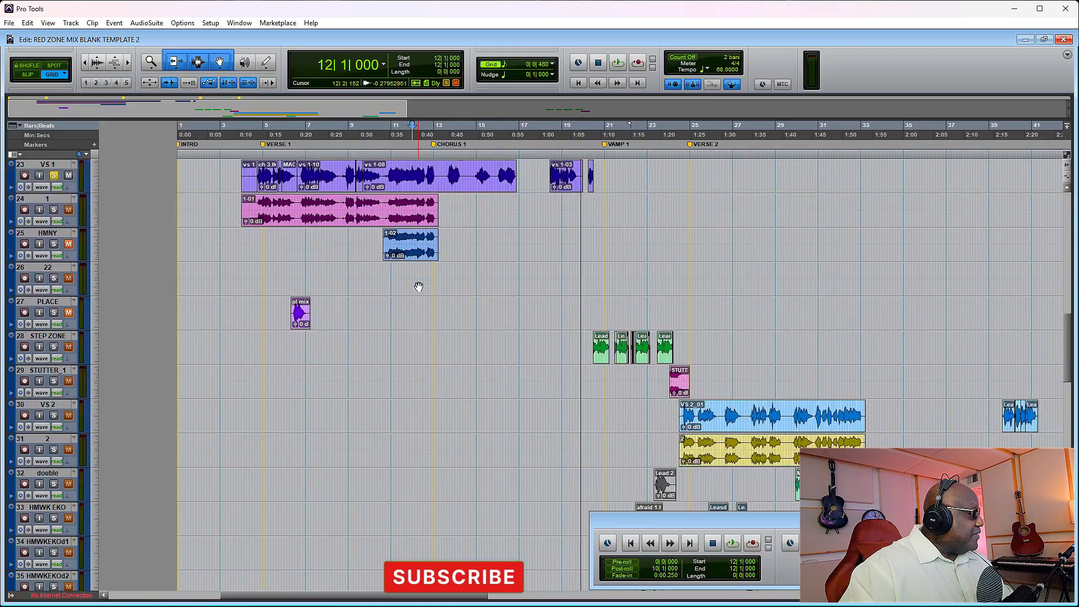
scroll(417, 292, "up", 12)
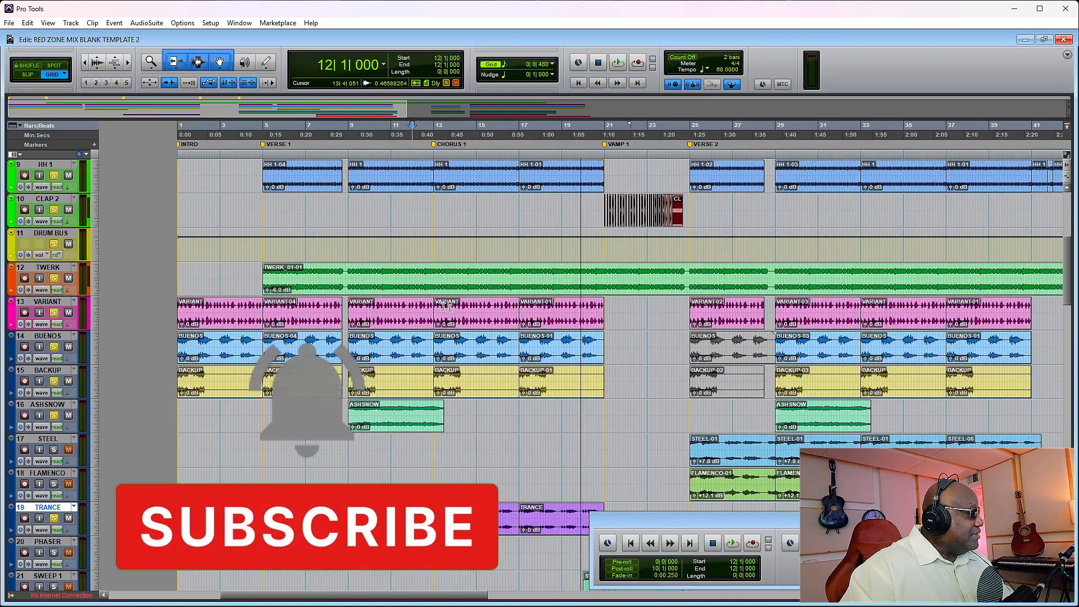
scroll(648, 351, "down", 2)
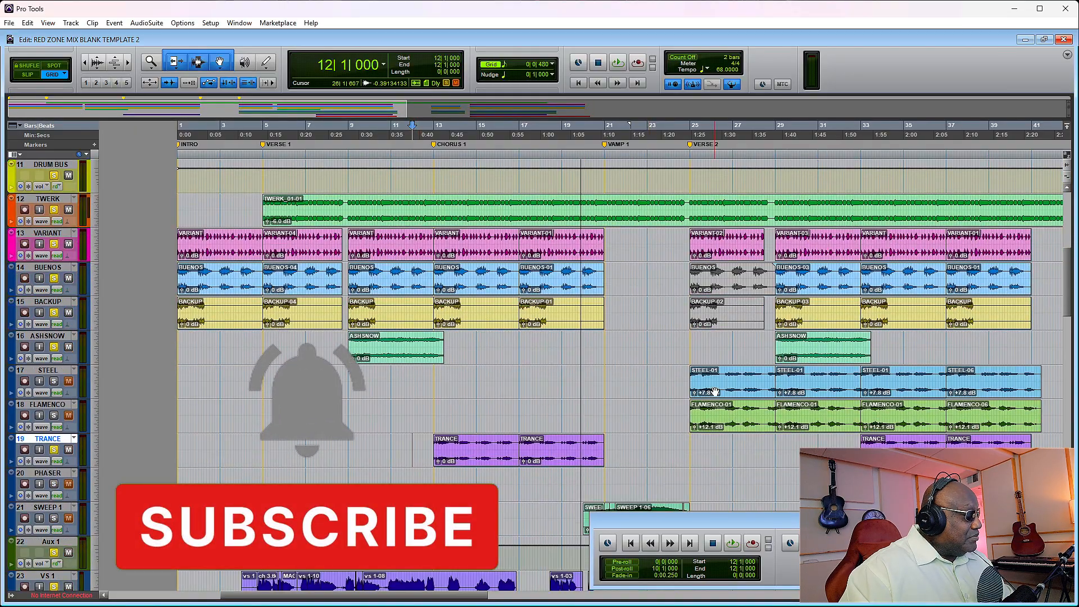
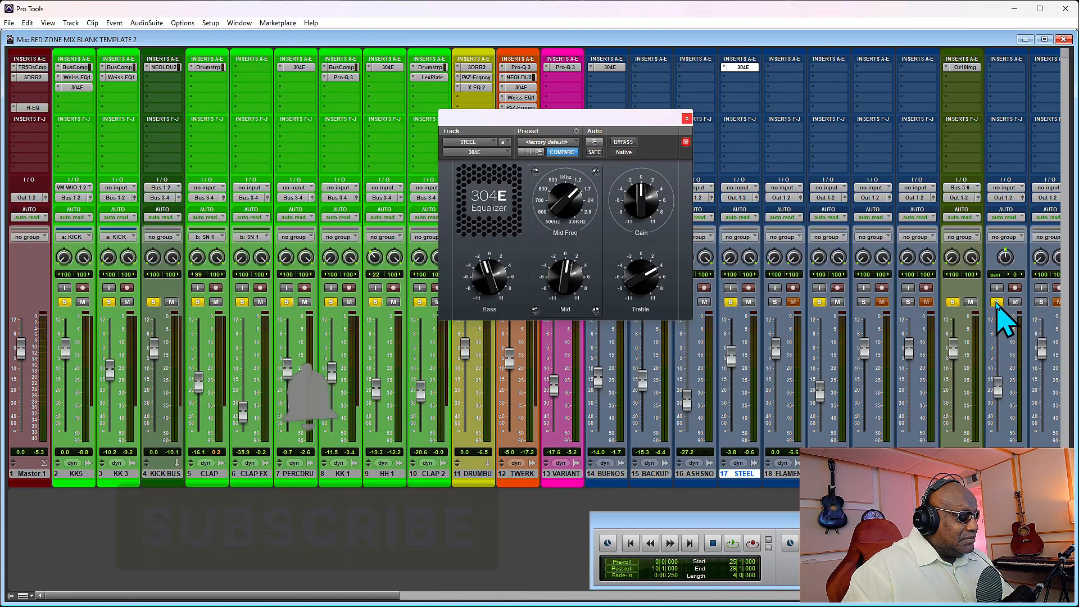
Step: Play the mix and lower the STEEL track's volume to -13.7 dB
key("space")
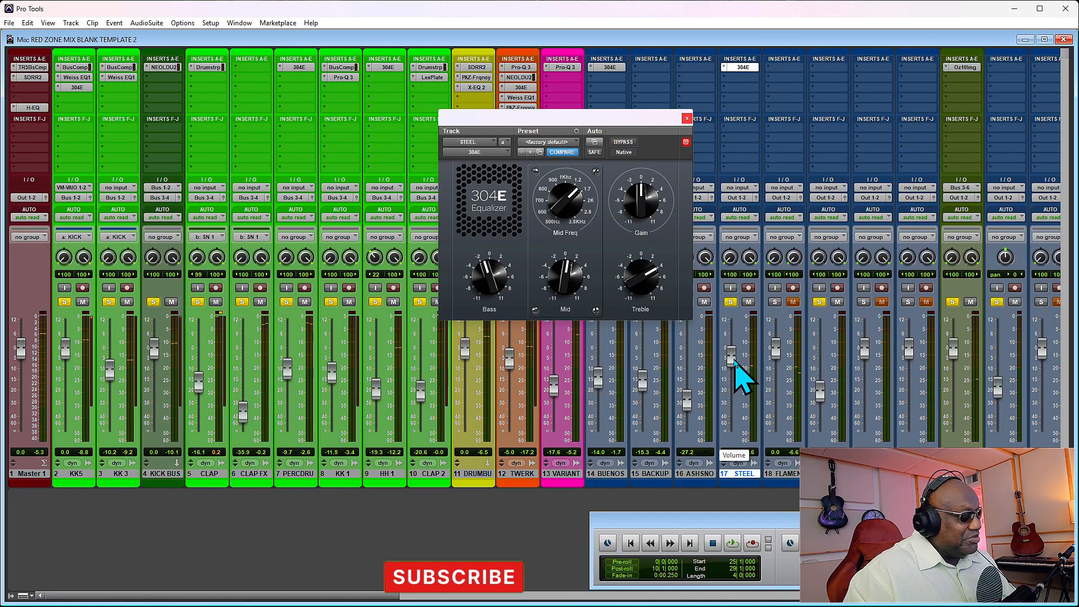
left_click_drag(734, 361, 734, 380)
left_click_drag(734, 379, 734, 382)
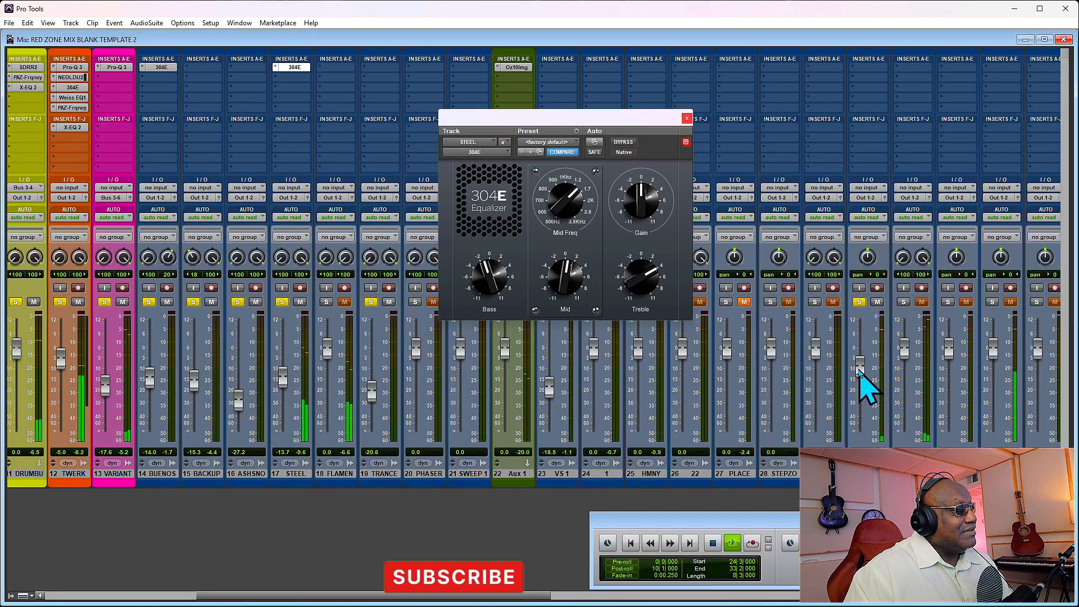
Step: Play the mix, adjust the VS 2 track's volume and lower the STEEL track's volume to -15.6 dB
left_click_drag(858, 381, 859, 369)
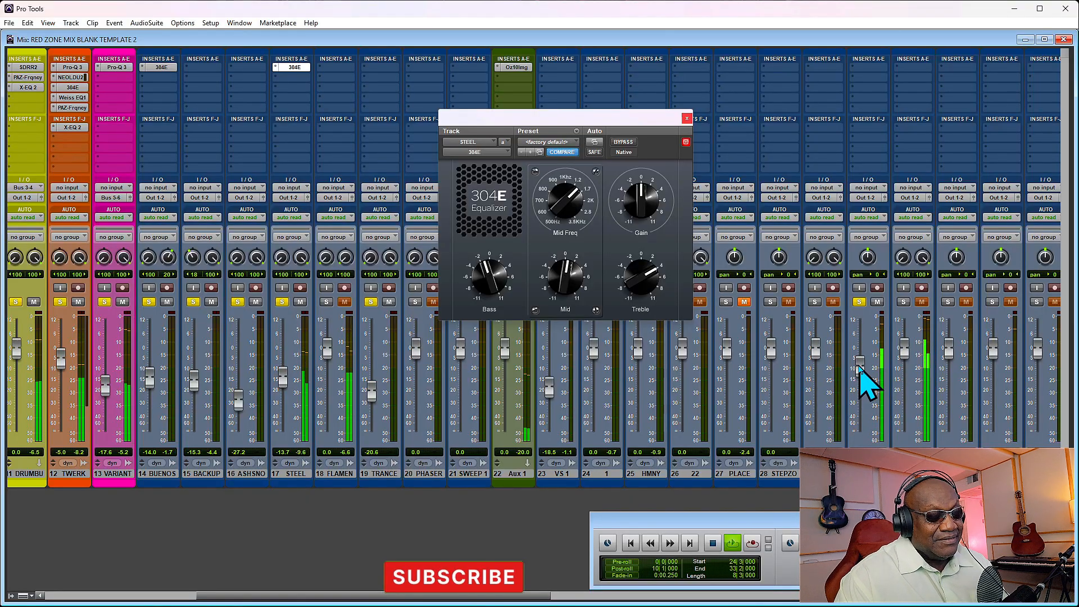
key("ctrl+equal")
key("ctrl+equal")
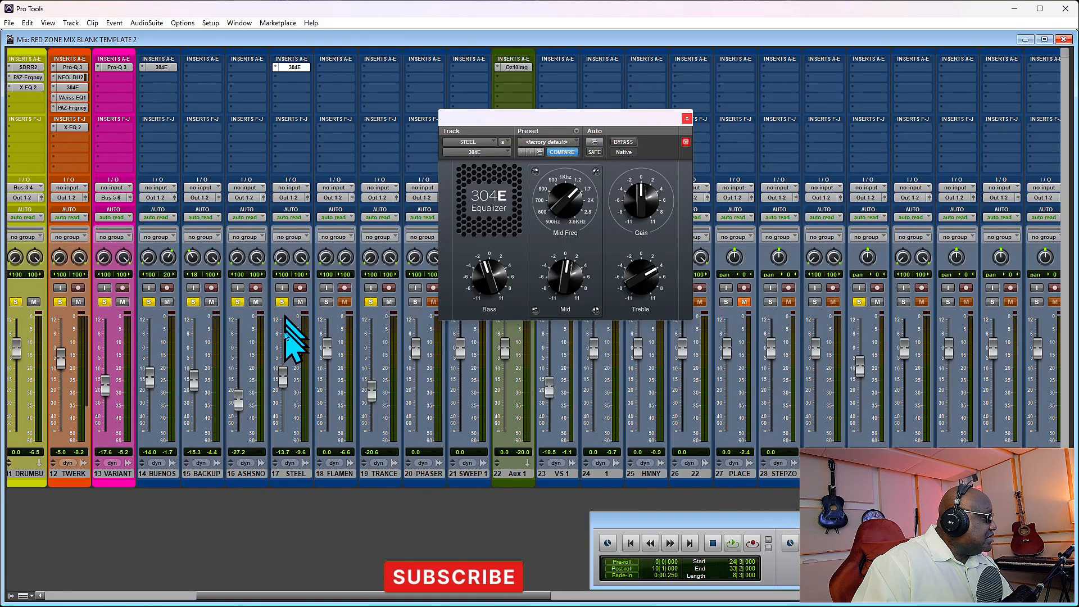
key("space")
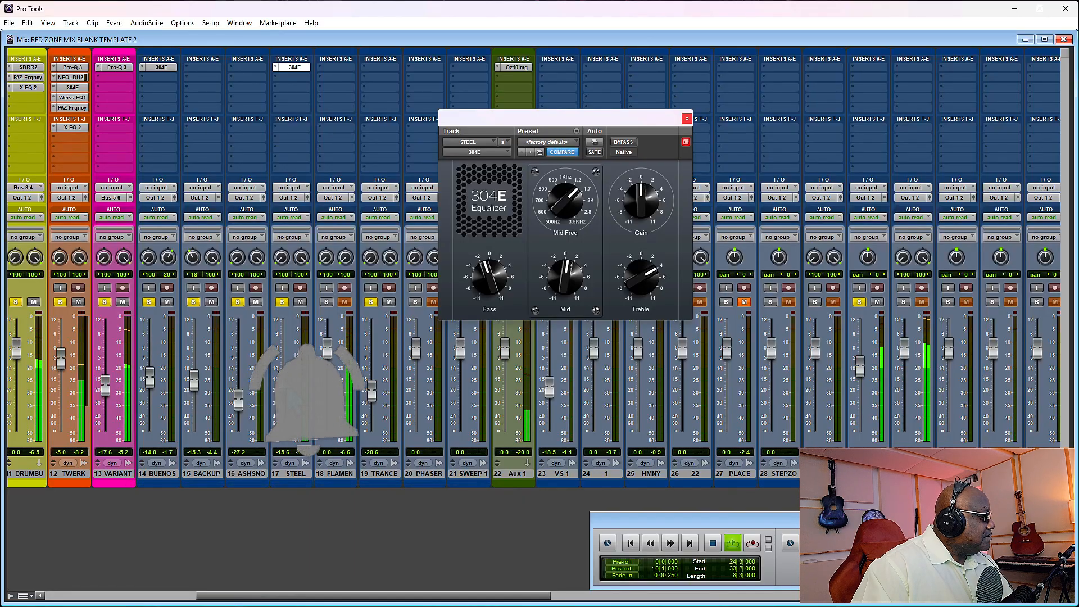
left_click_drag(286, 383, 285, 382)
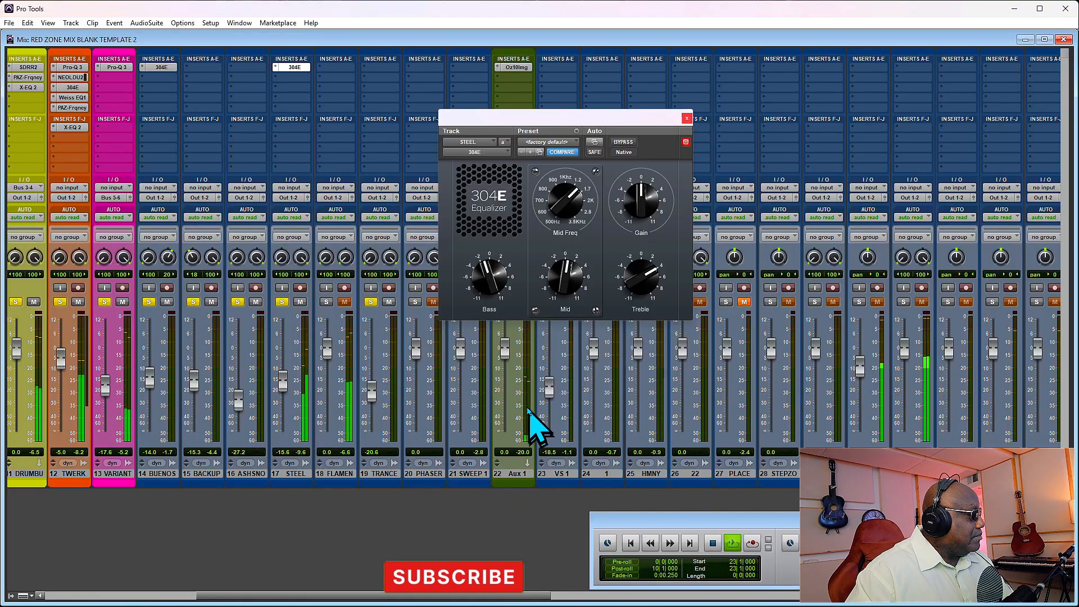
key("space")
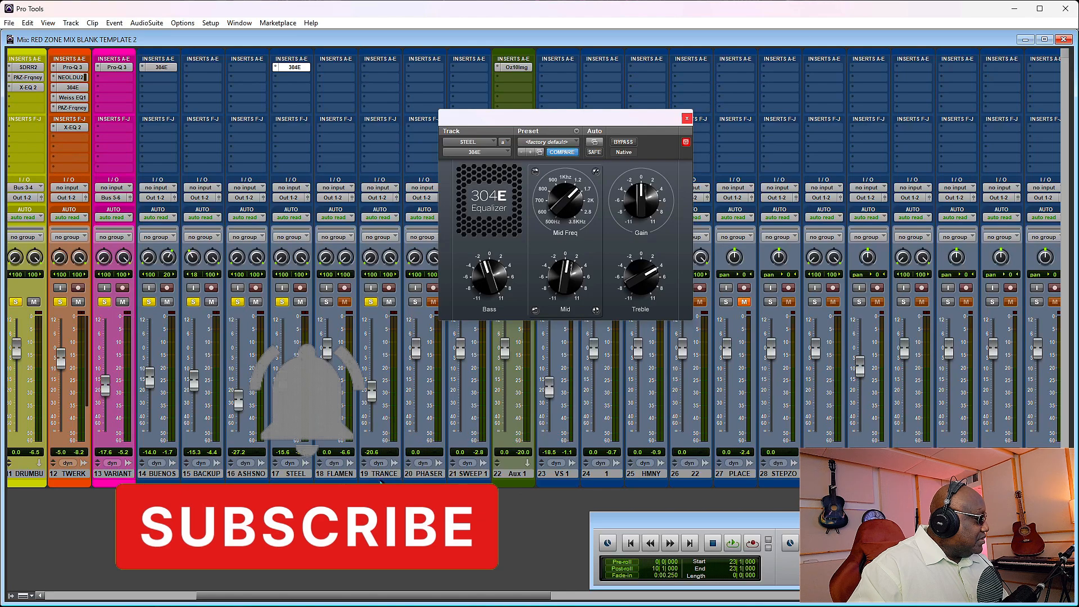
Step: Solo the FLAMENCO track, take STEEL out of solo and play the mix
left_click(300, 474)
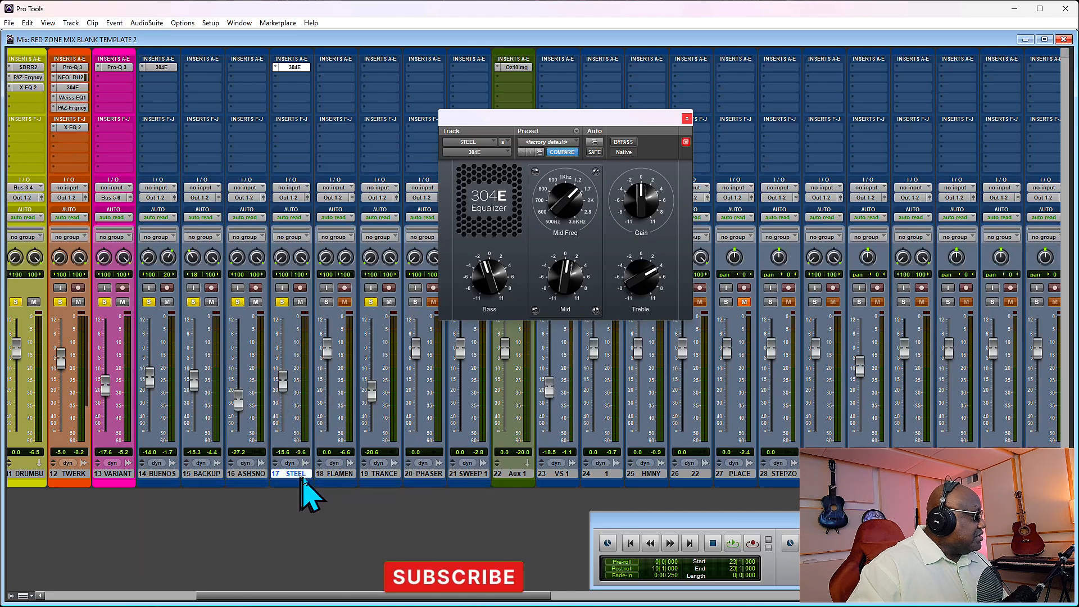
left_click(336, 475)
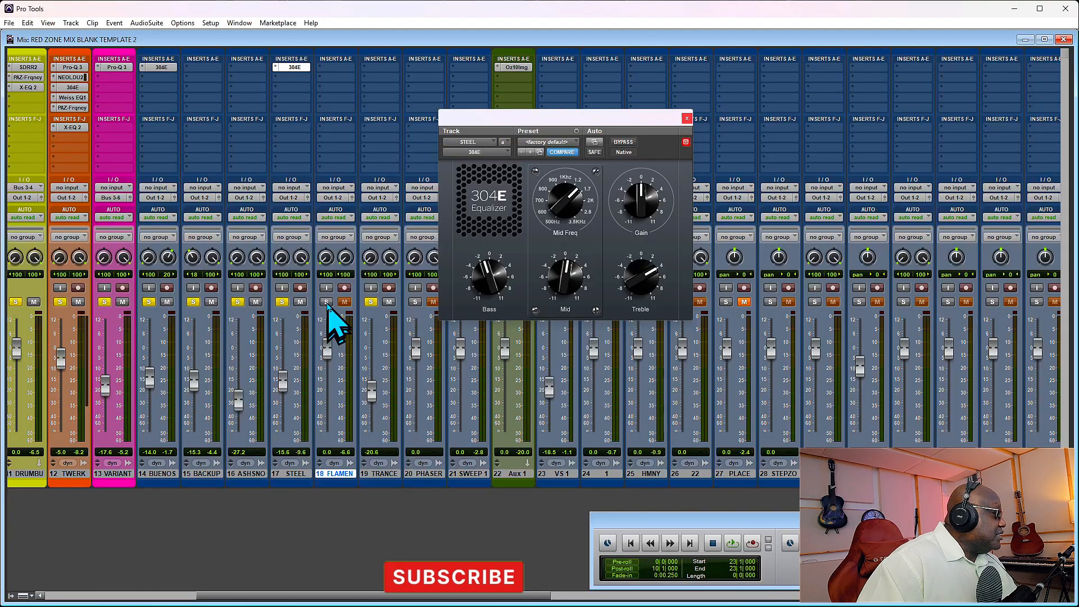
left_click(281, 303)
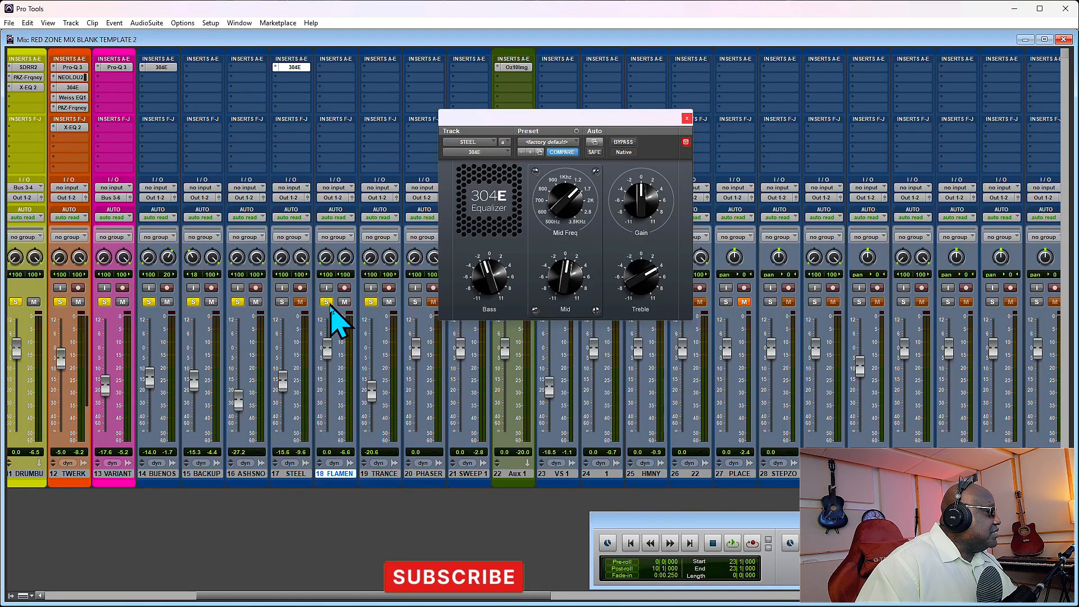
key("space")
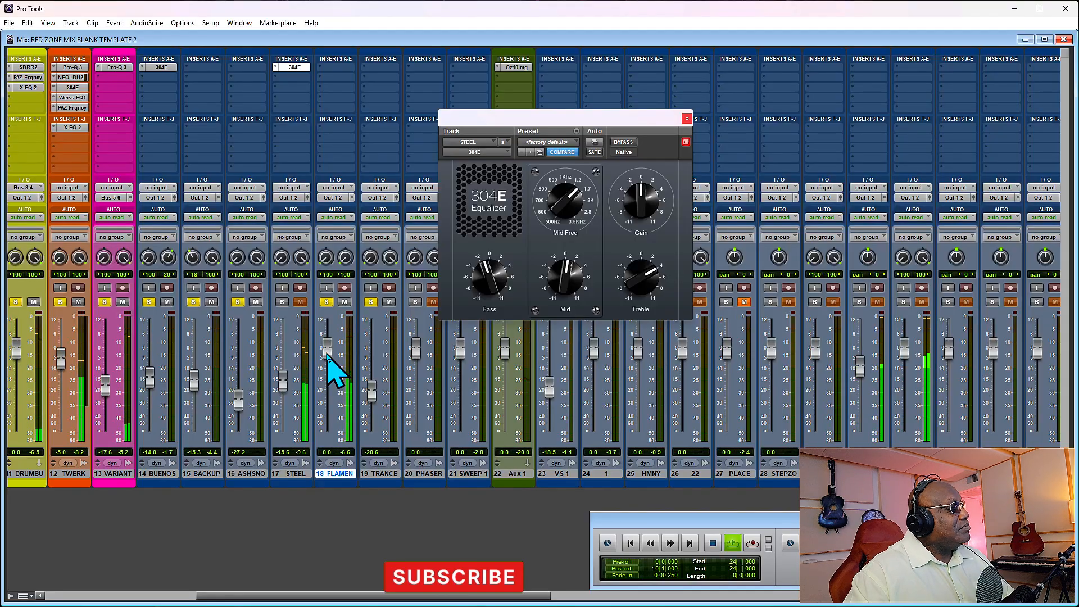
Step: Pan the FLAMENCO track's right channel to 0 and lower its volume to -15.3 dB
left_click(341, 260, "alt")
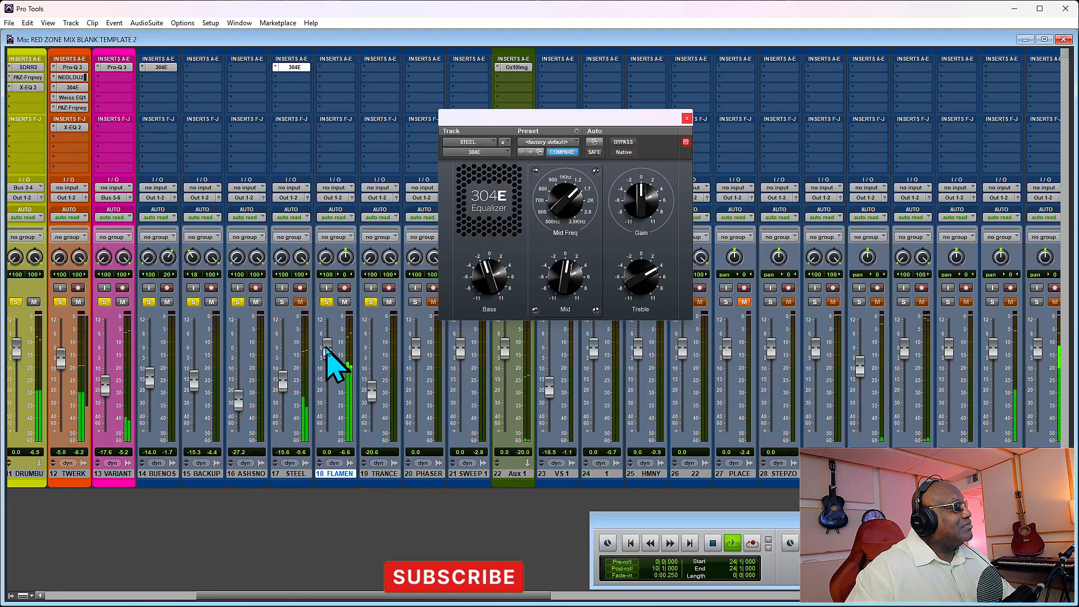
left_click_drag(327, 347, 327, 368)
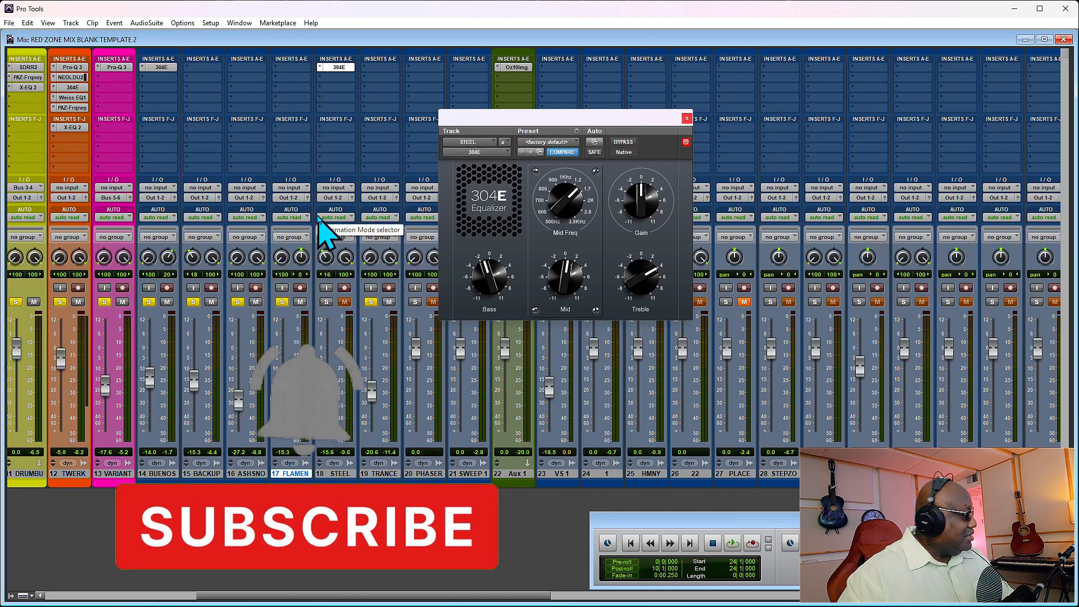
Step: Put STEEL back in solo and play the mix, lowering FLAMENCO to -21.0 dB and STEEL to -18.2 dB
left_click(345, 302)
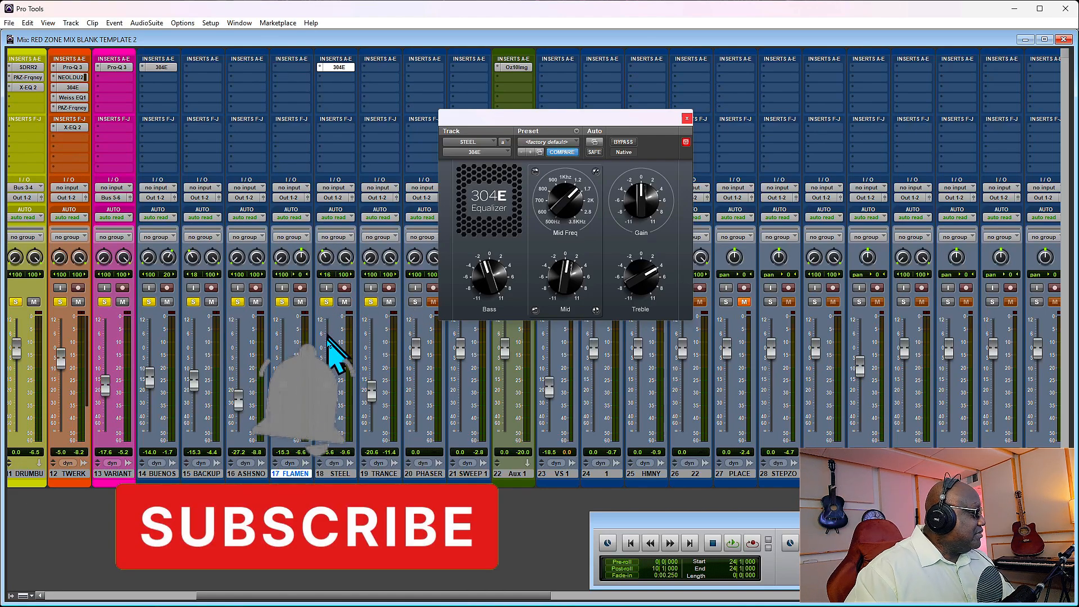
key("space")
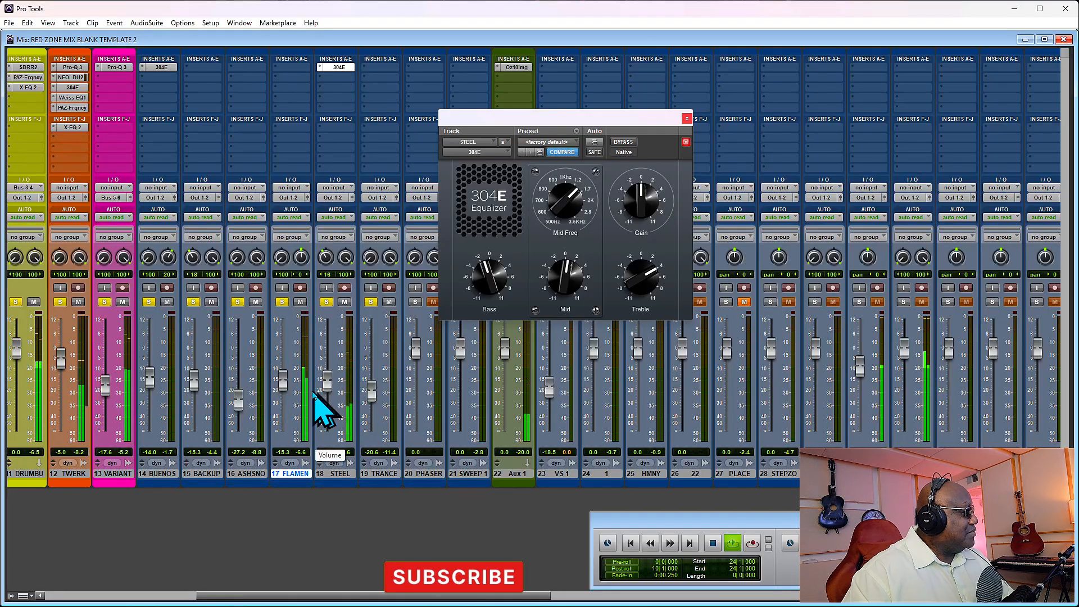
left_click_drag(281, 386, 282, 389)
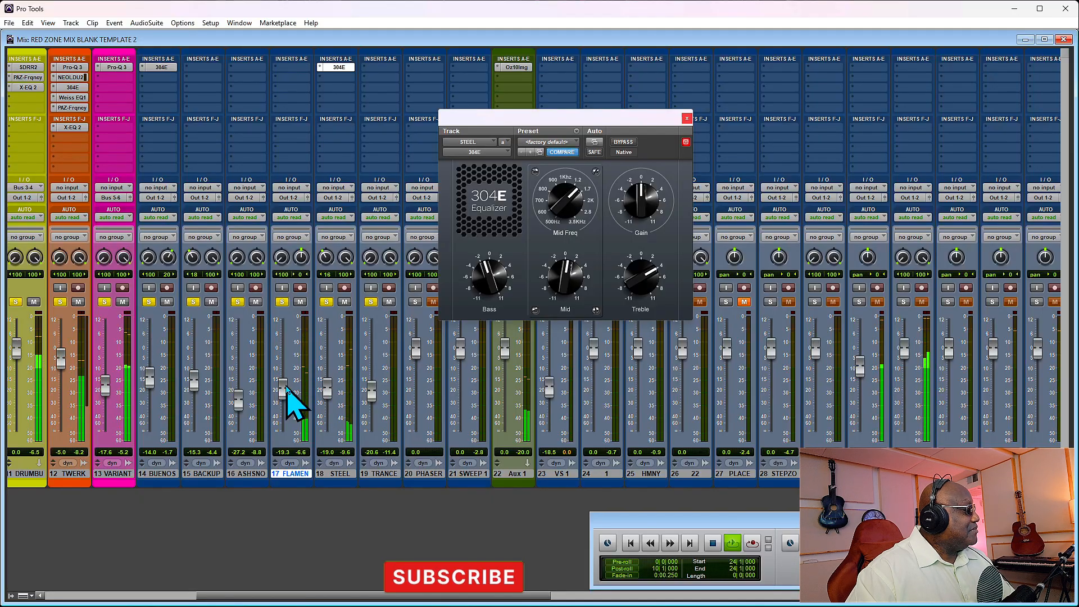
left_click_drag(284, 386, 284, 399)
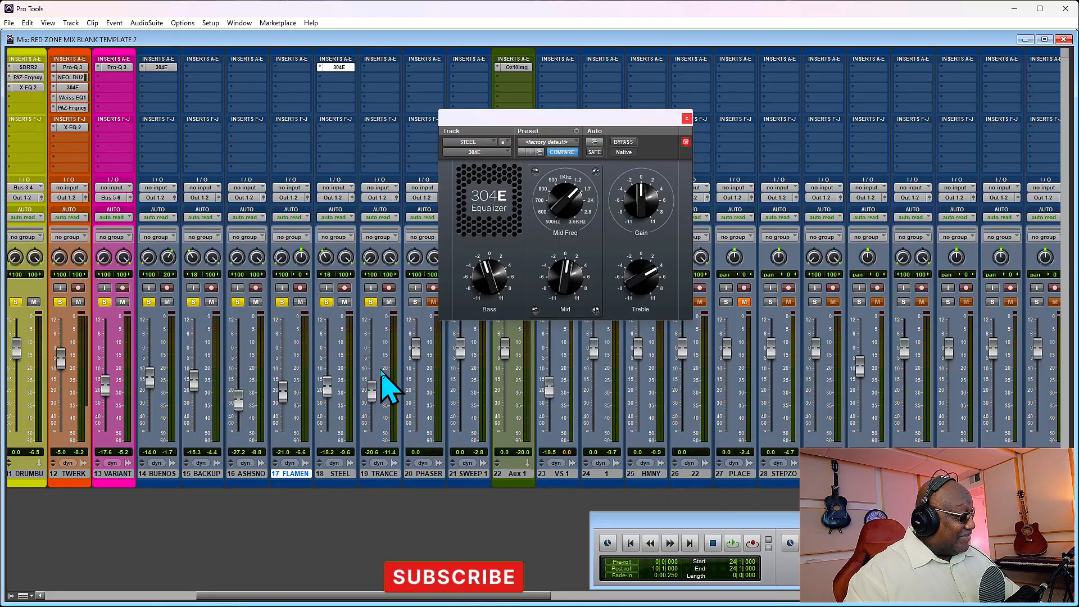
Step: Play the mix from around Verse 2 and set the VS 2 vocal track's volume to -8.9 dB
key("space")
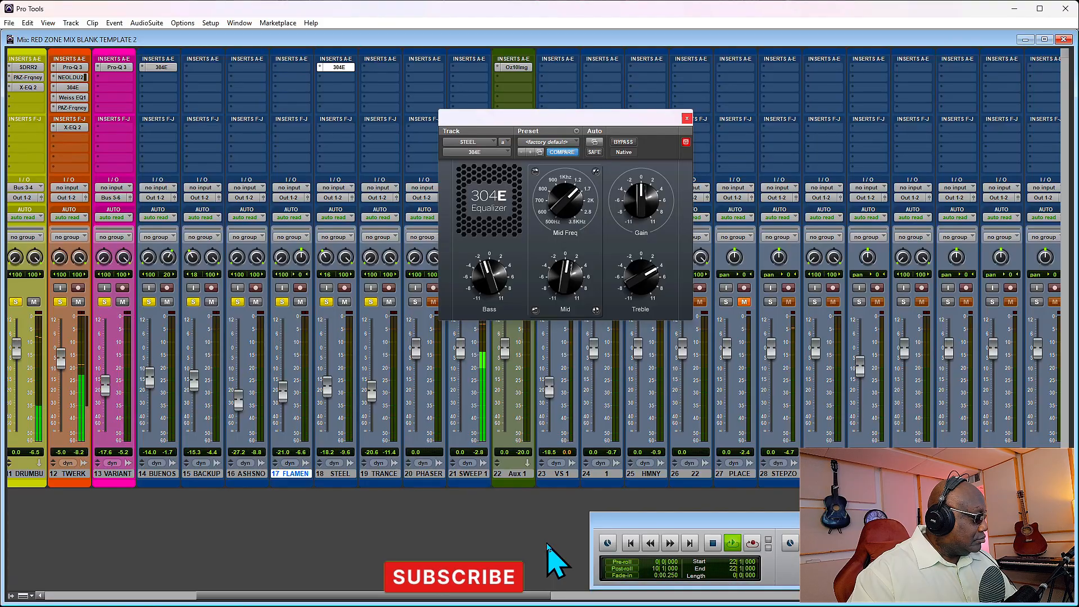
left_click_drag(520, 596, 579, 598)
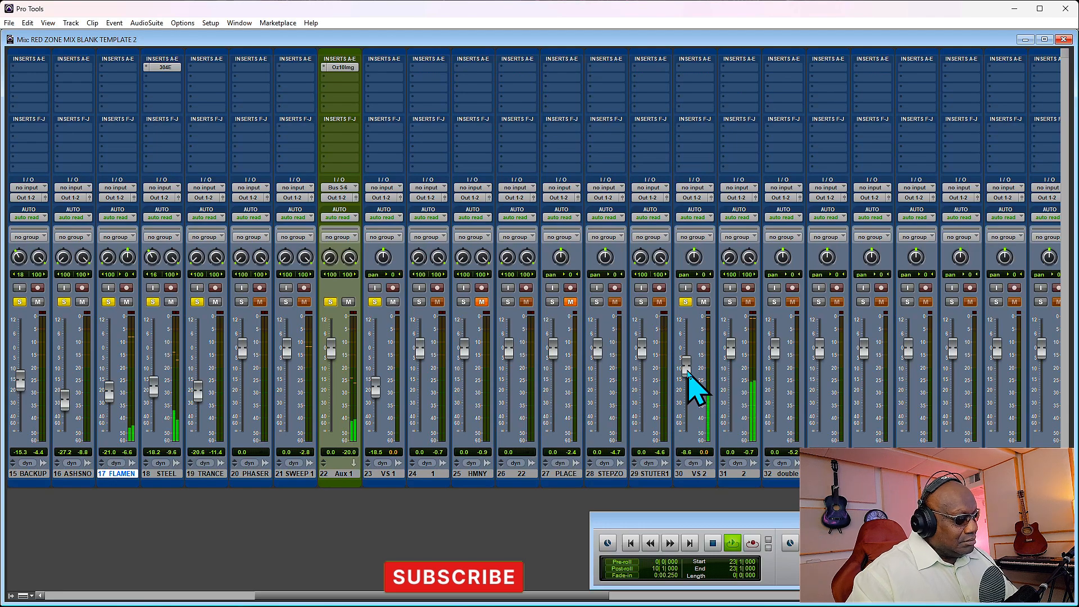
mouse_move(687, 370)
left_mouse_down()
mouse_move(693, 362)
mouse_move(694, 374)
left_mouse_up()
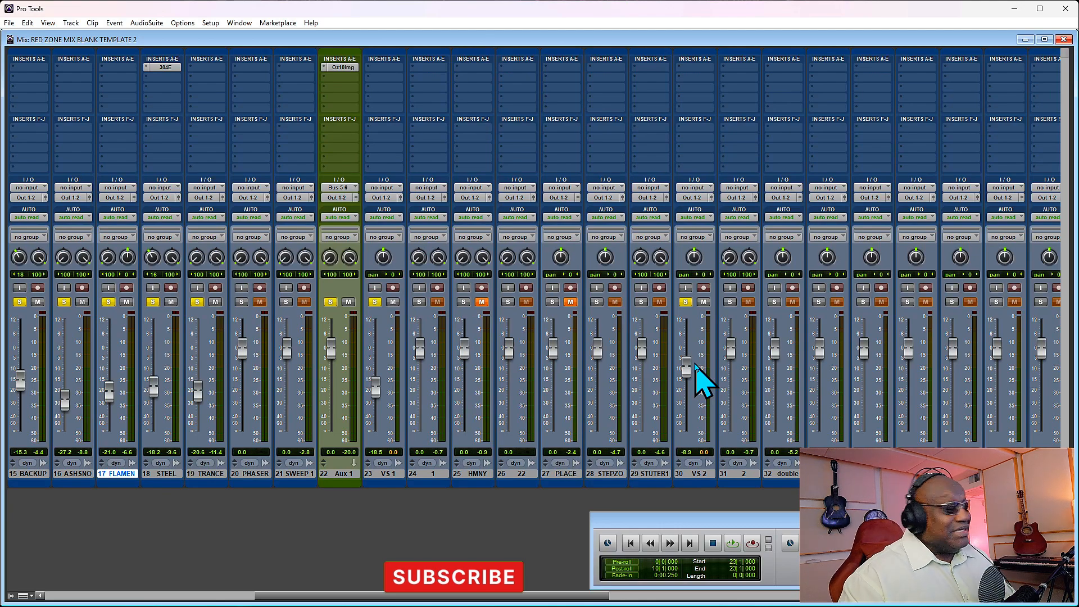
Step: Solo the PHASER track and audition it from bar 32 with the VS 2 vocal taken out of solo
left_click(253, 474)
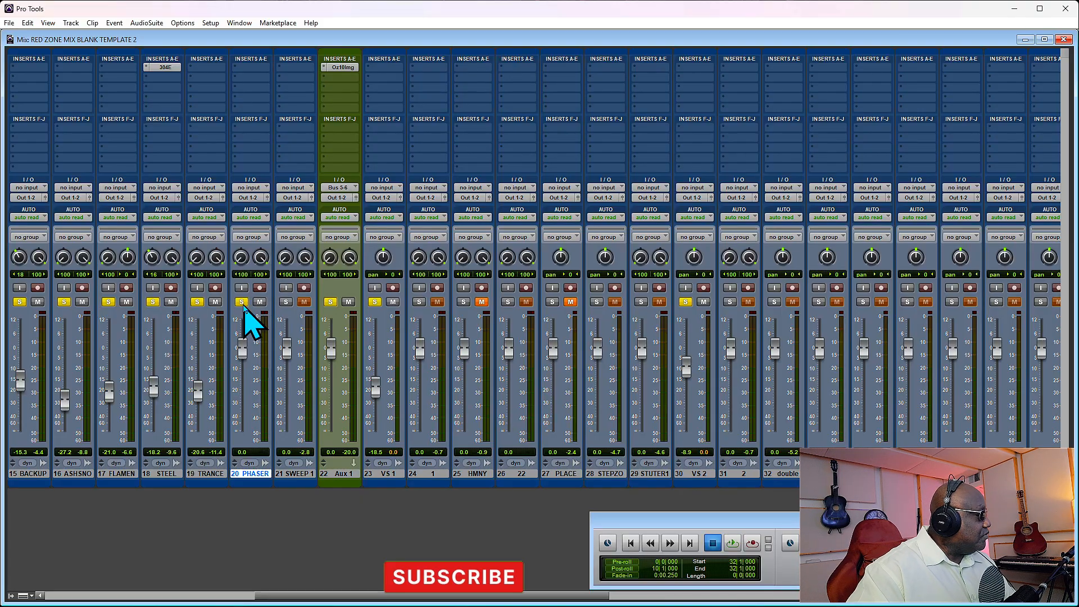
key("space")
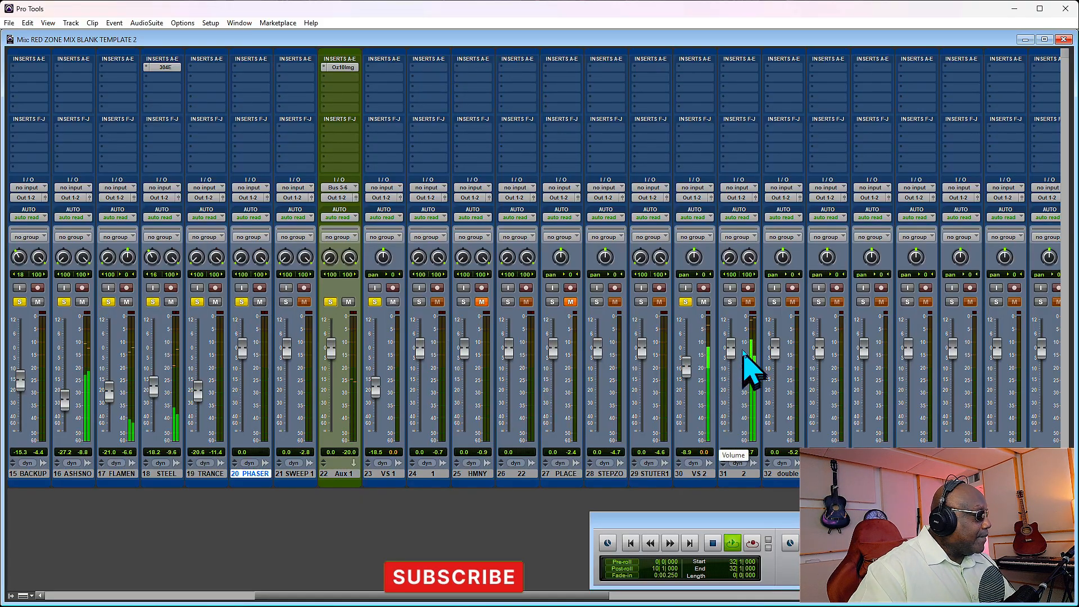
left_click(687, 302)
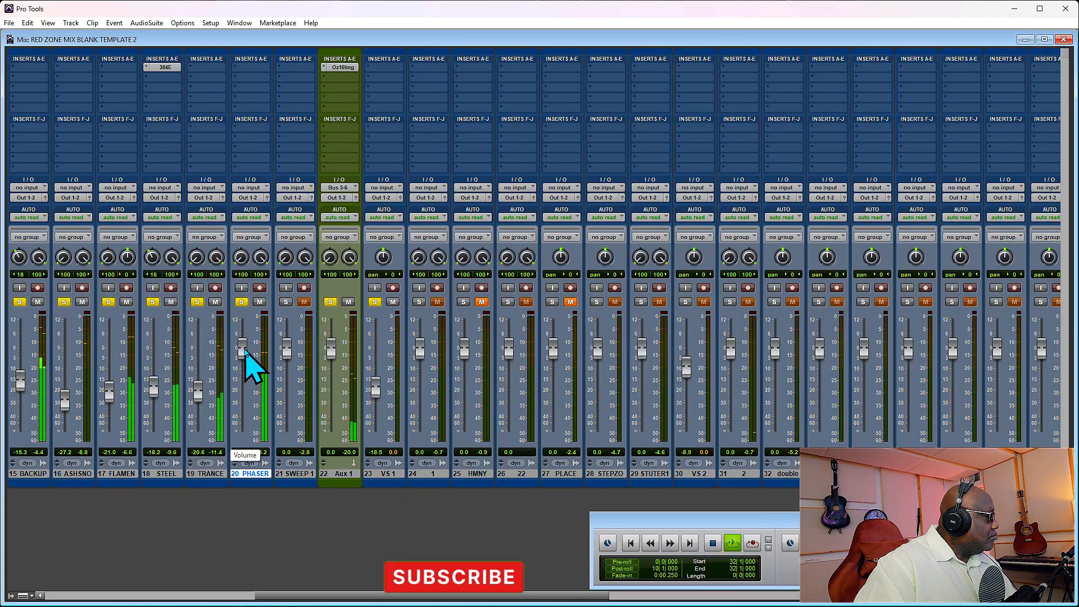
key("space")
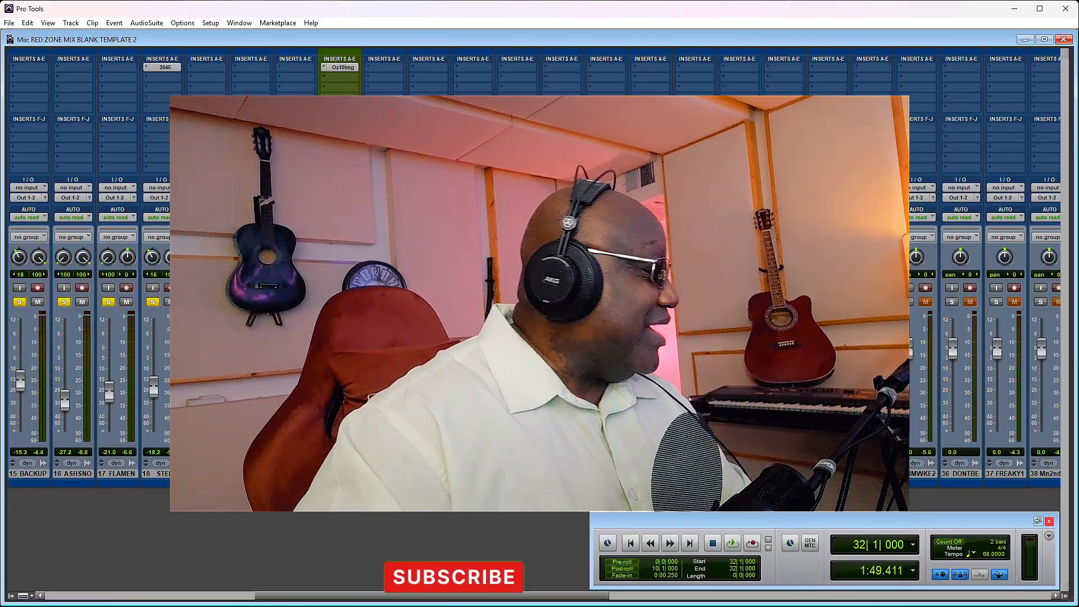
Step: Set the playback position in bar 19 just before the SWEEP 1 clips and solo the SWEEP 1 track
key("ctrl+equal")
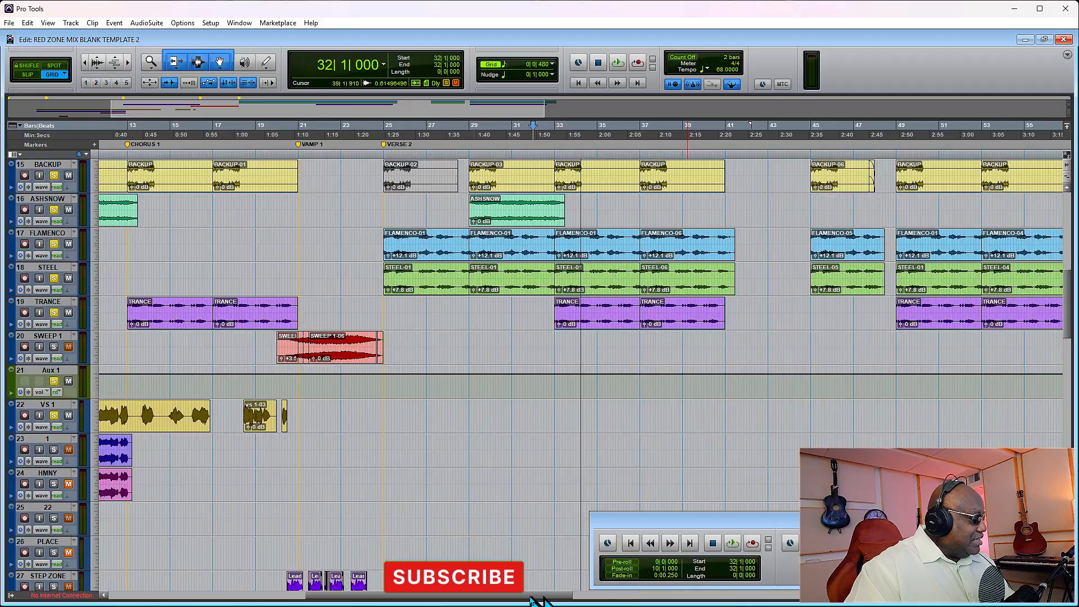
left_click_drag(527, 593, 458, 594)
left_click(528, 343)
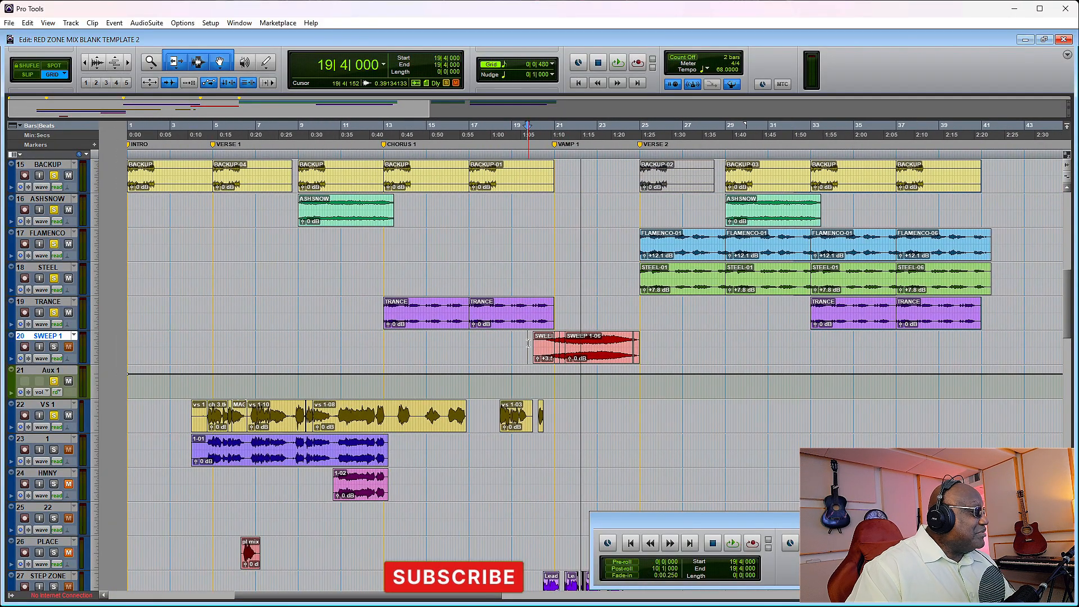
left_click(608, 360)
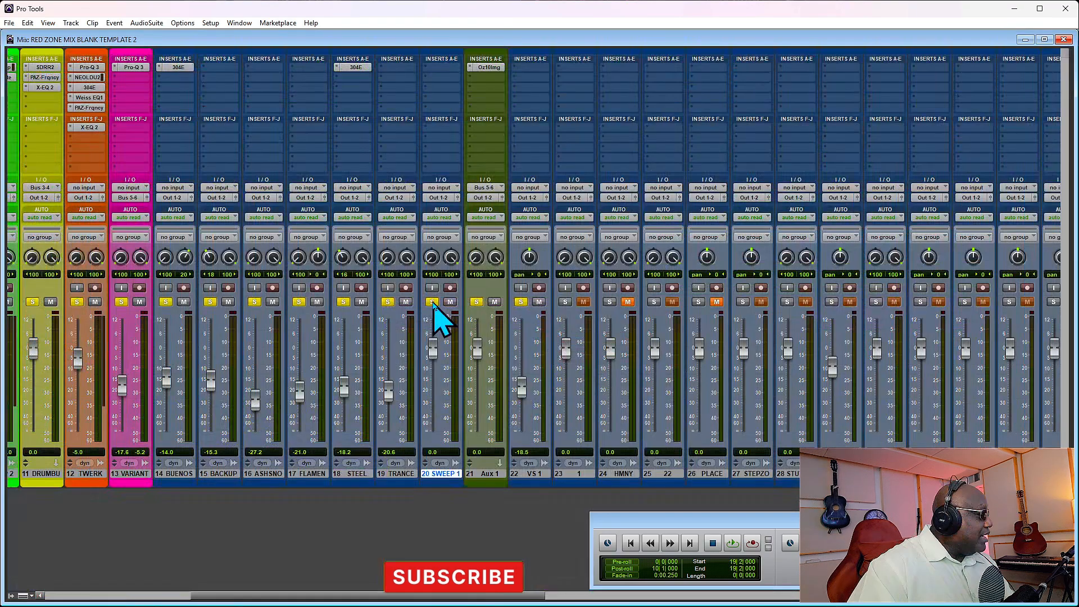
Step: Play the mix from bar 19 and lower the SWEEP 1 track's volume to -18.5 dB
key("space")
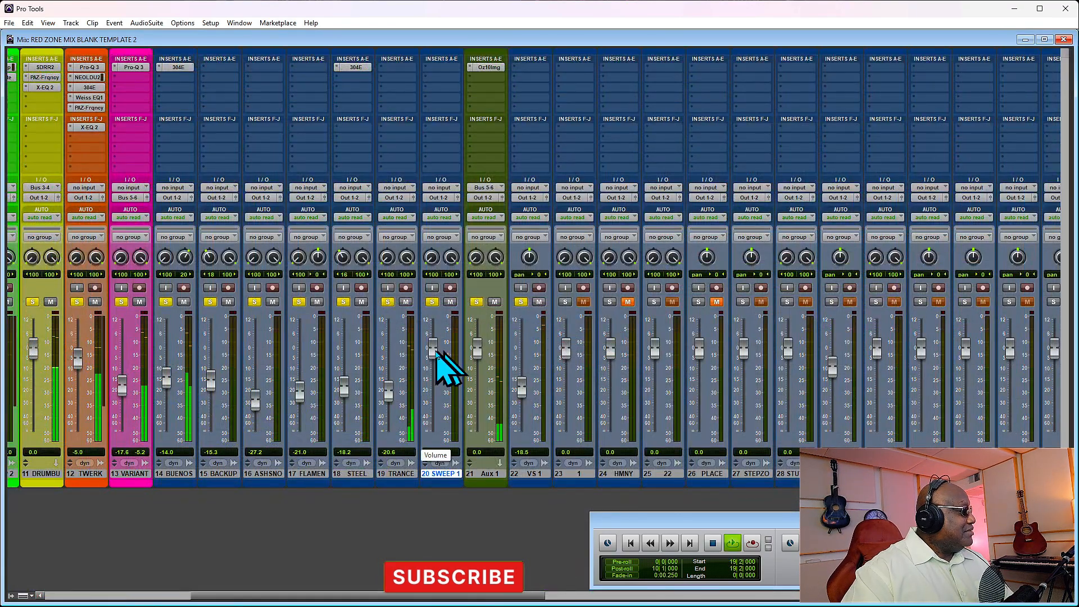
left_click_drag(433, 359, 435, 394)
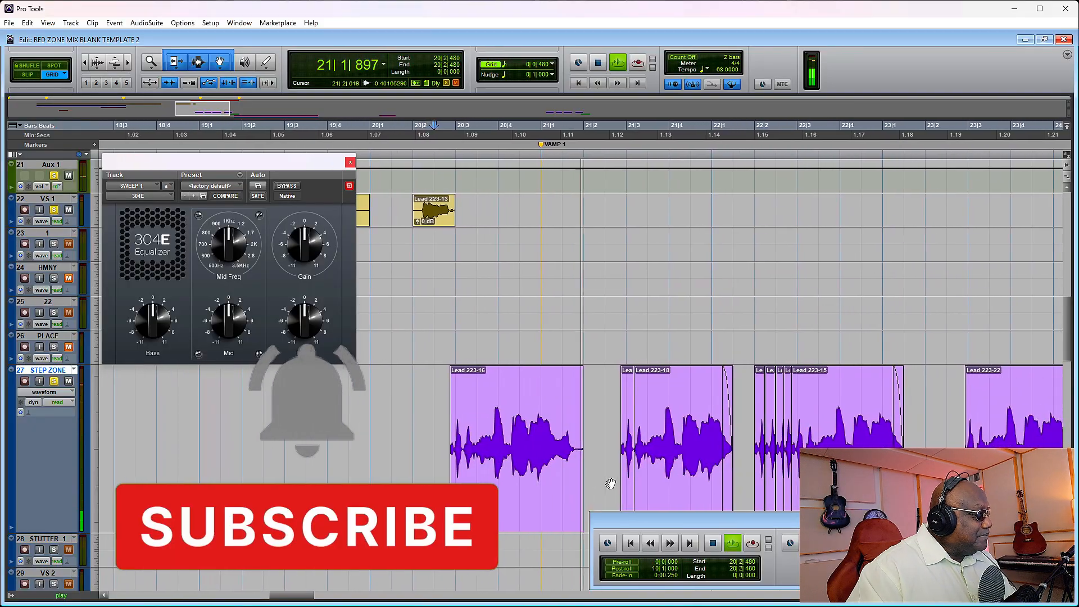
Step: Follow the playback through VAMP 1 up to Verse 2 with the STEP ZONE vocal in solo
scroll(610, 483, "down", 1)
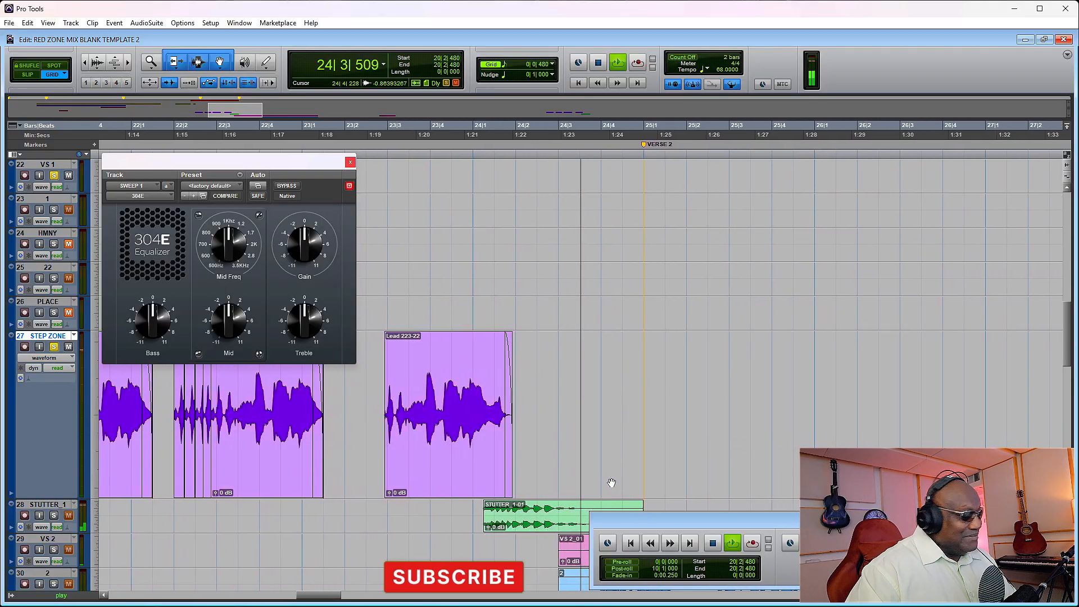
key("space")
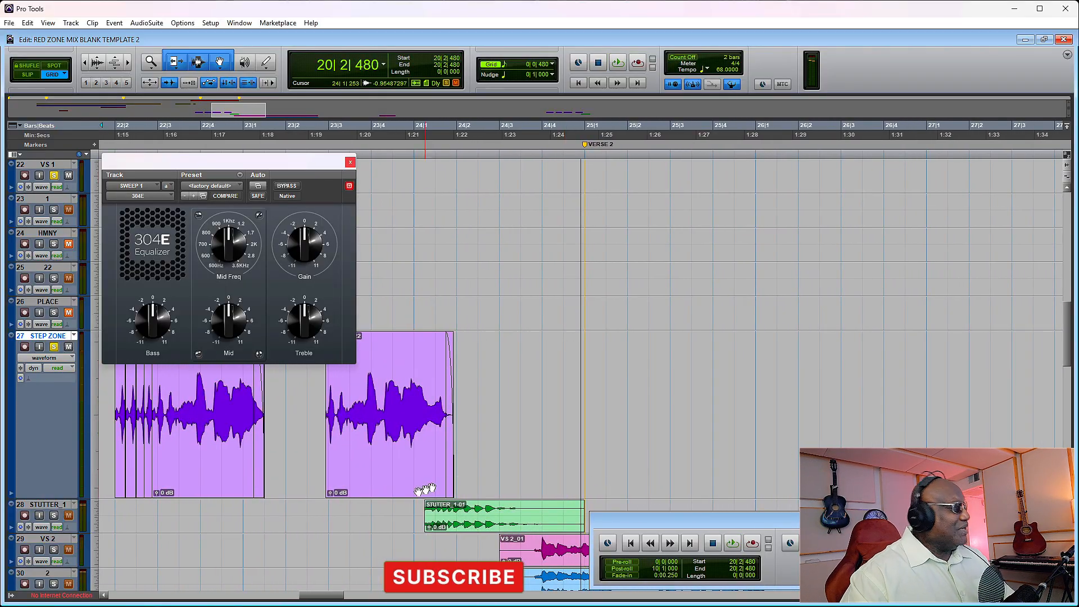
Step: Select the range around the SWEEP 1 clips before Verse 2 and boost the track's 304E Treble while it plays
scroll(342, 496, "up", 1)
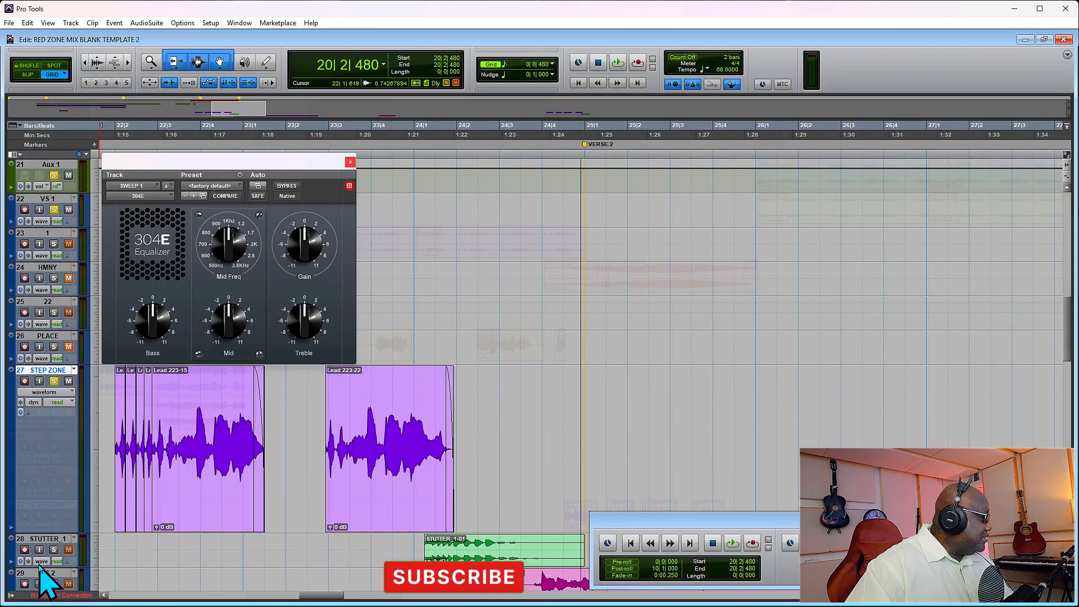
key("ctrl+bracketleft")
scroll(549, 279, "up", 4)
left_click_drag(530, 277, 649, 278)
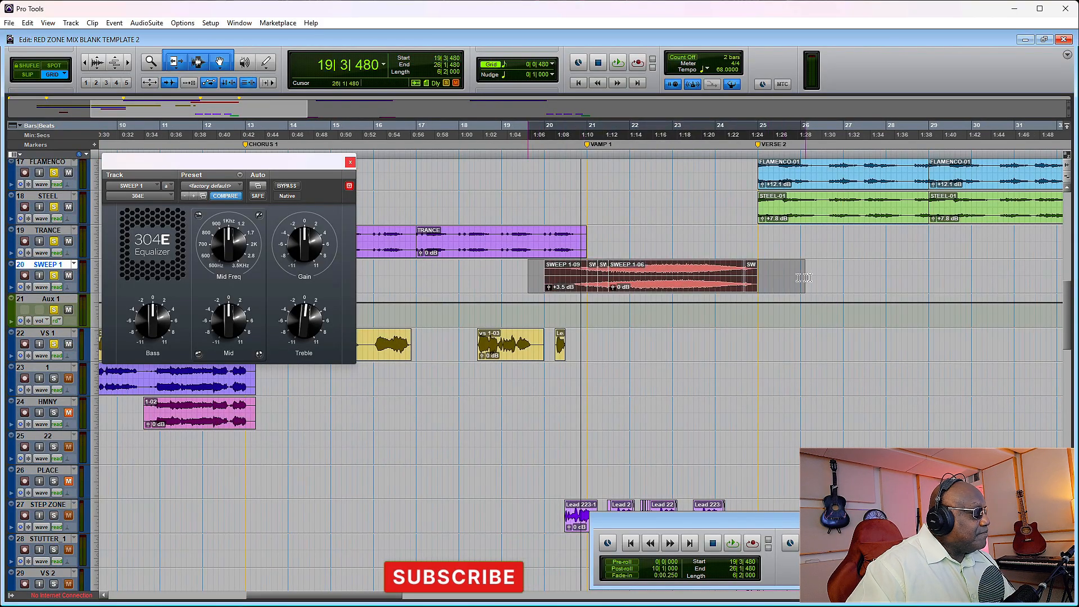
key("space")
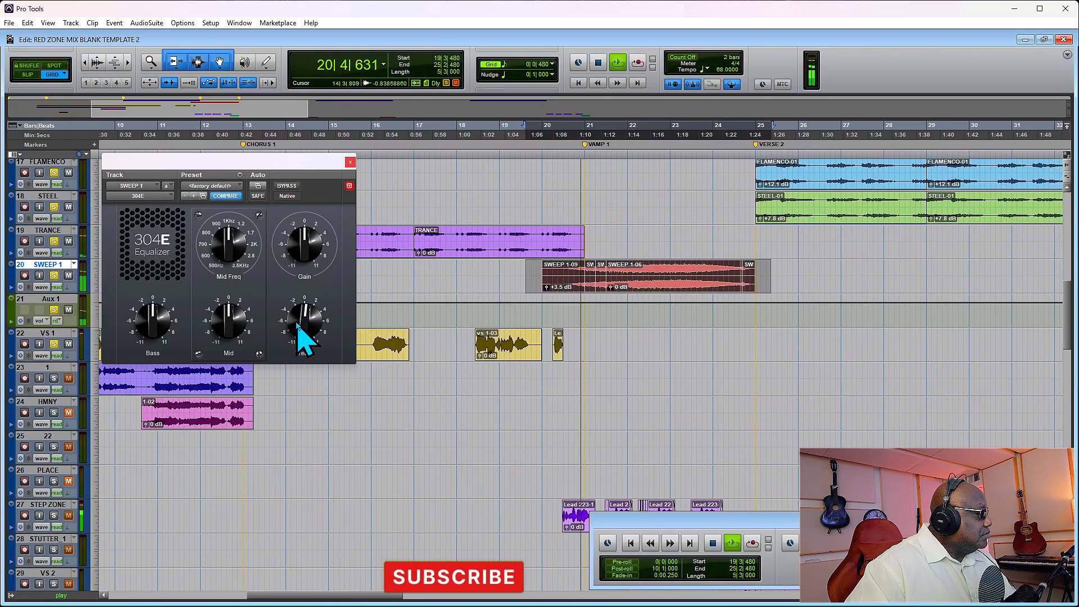
left_click_drag(304, 338, 296, 256)
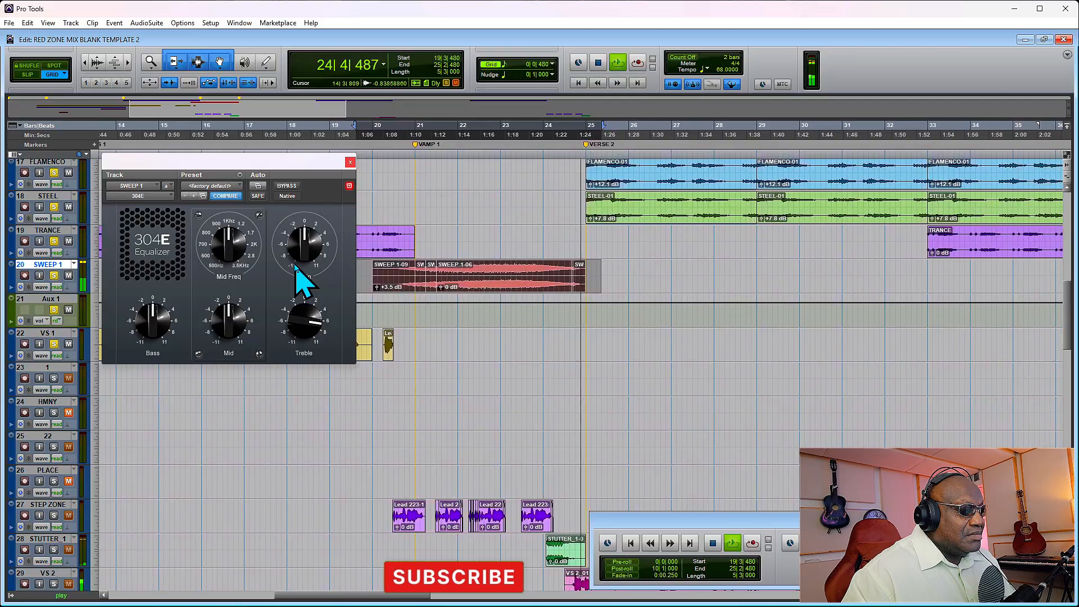
key("space")
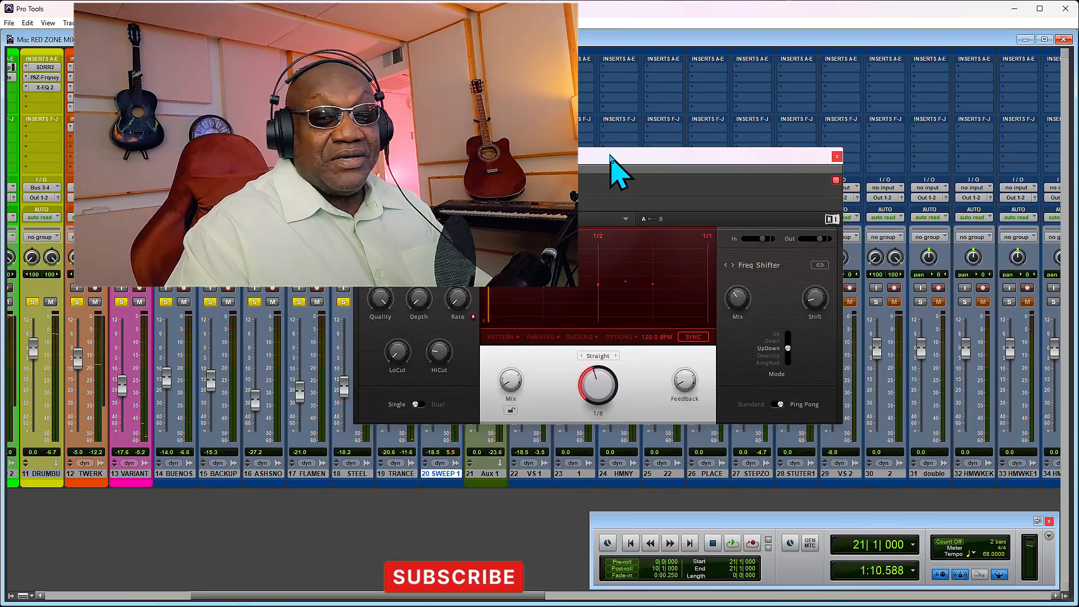
Step: Play the mix from bar 21 and lower the volumes of SWEEP 1 to -24.3 dB and STEPZO to -6.5 dB
key("space")
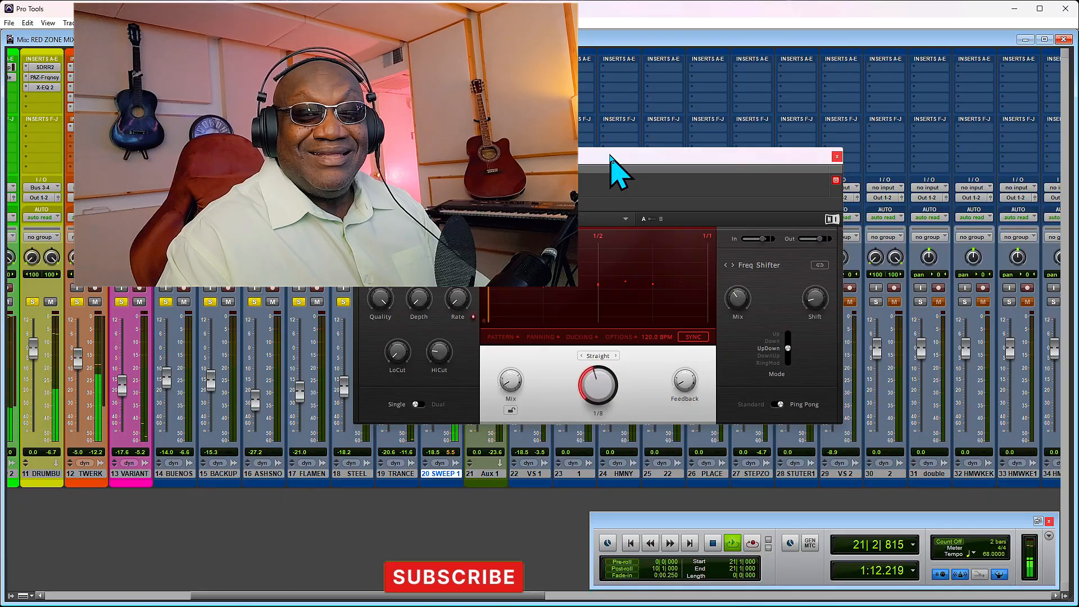
key("space")
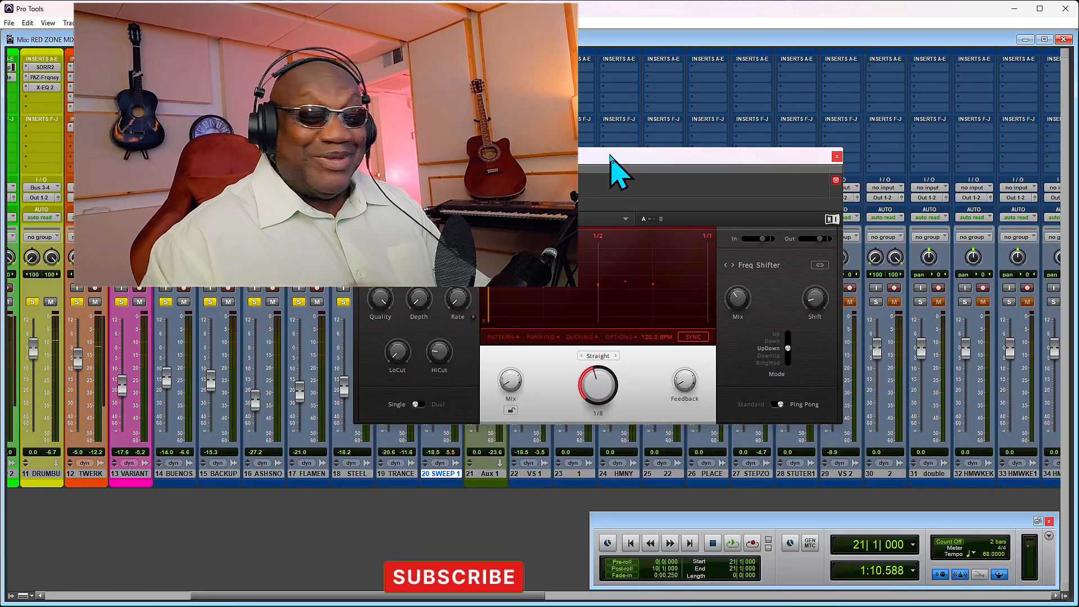
key("space")
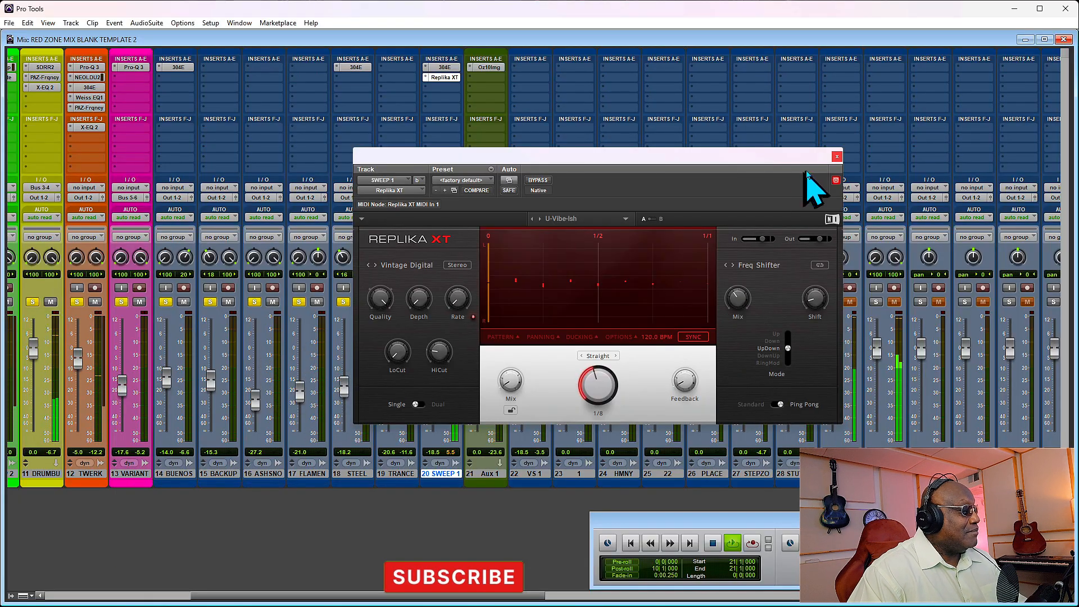
left_click(837, 156)
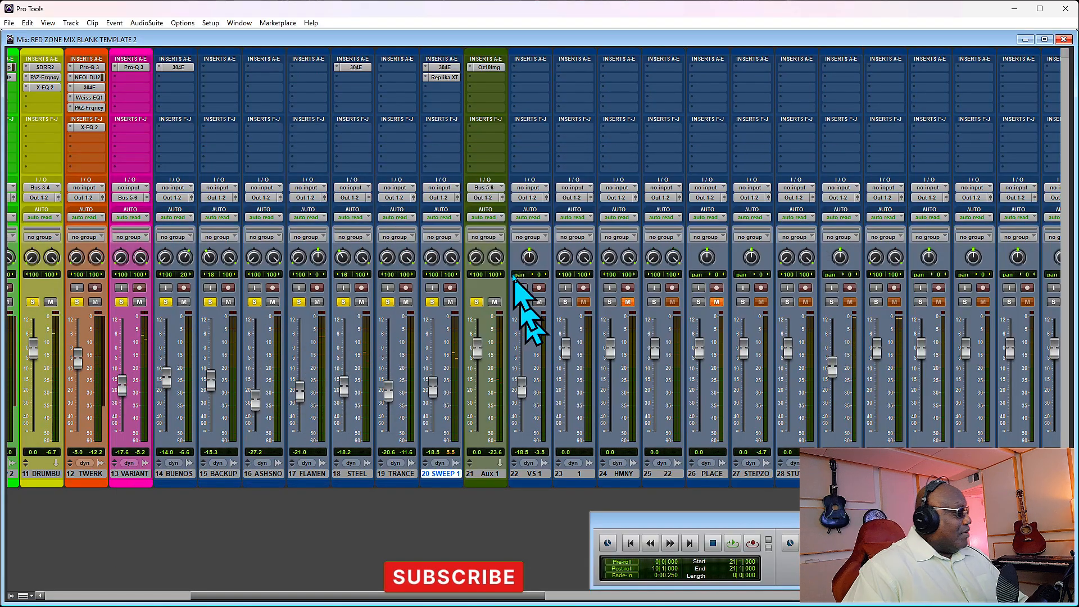
left_click(443, 68)
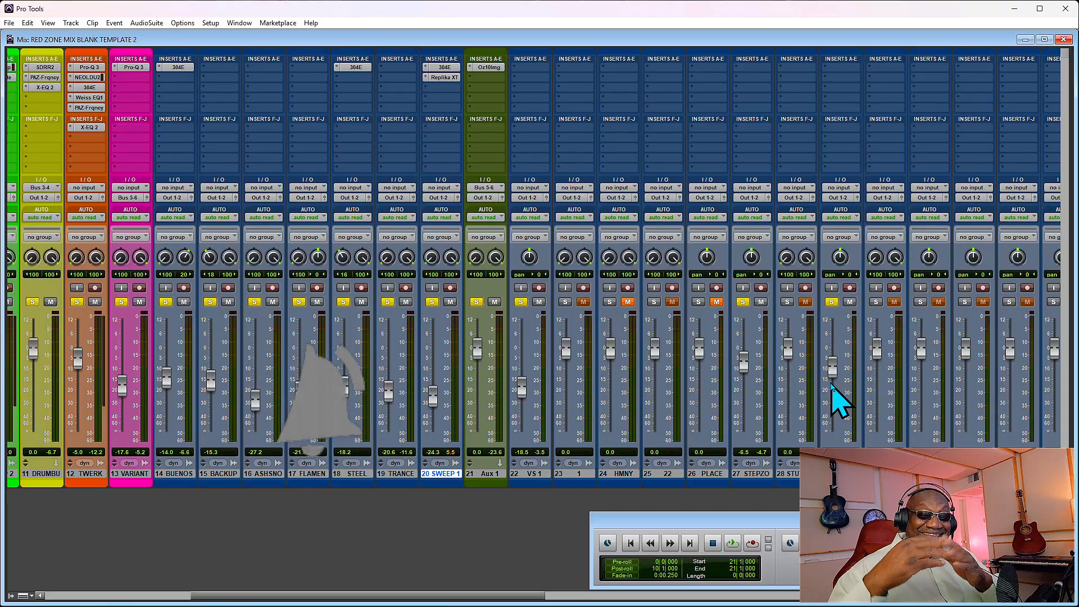
Step: Select the ASHSNOW clip starting at bar 9 in the Edit window and enlarge its track height
key("ctrl+equal")
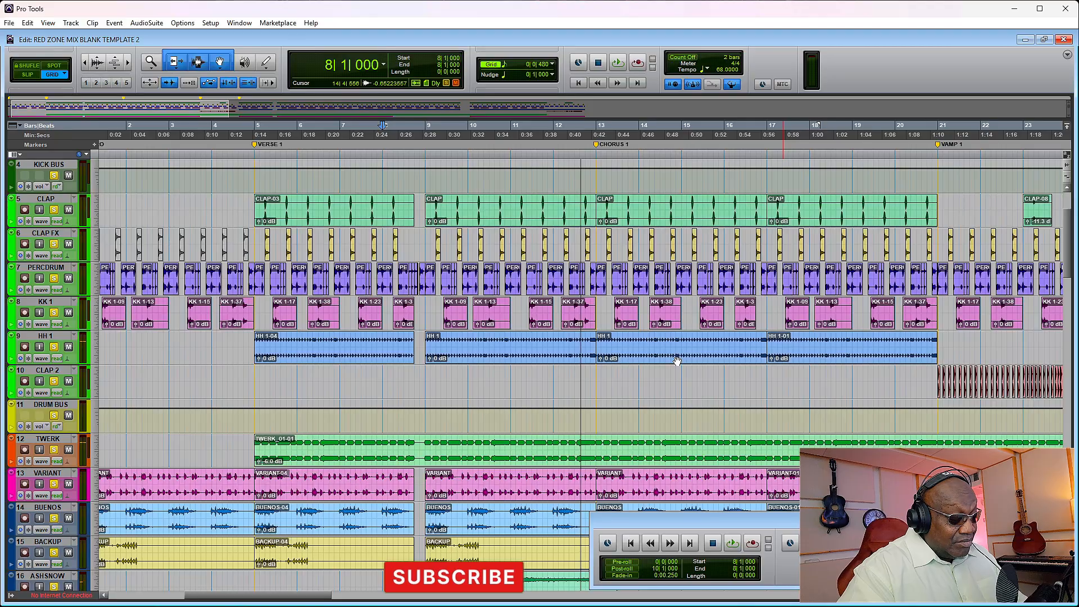
key("ctrl+equal")
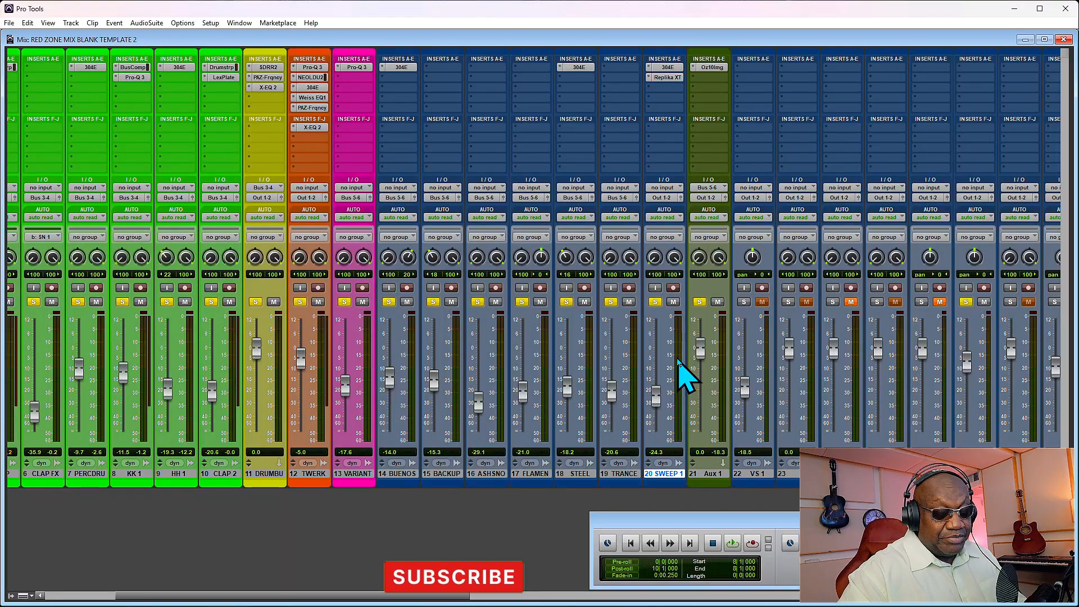
key("ctrl+equal")
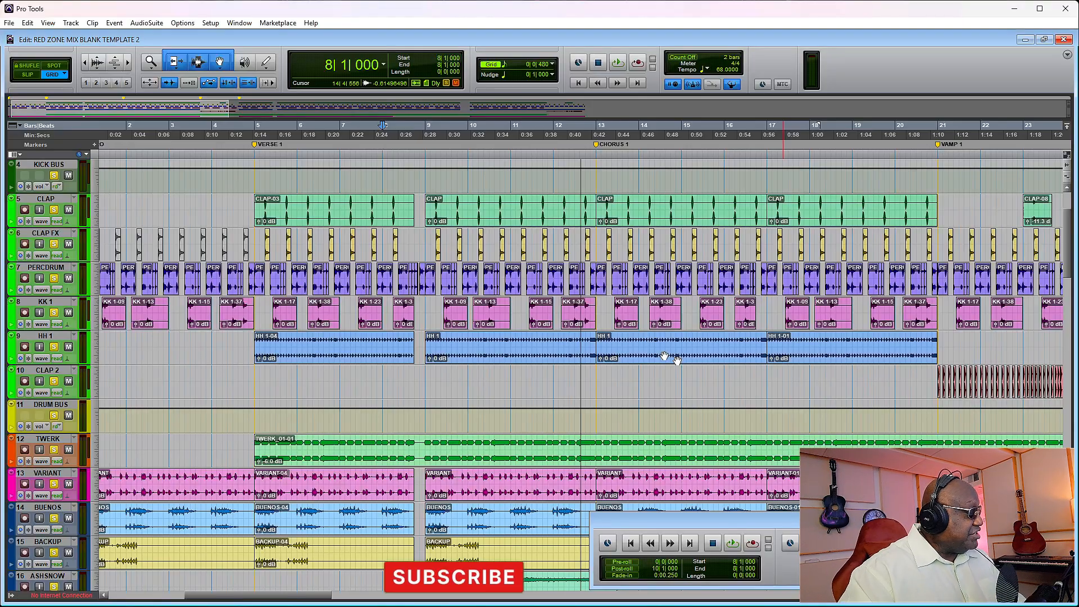
scroll(678, 361, "down", 6)
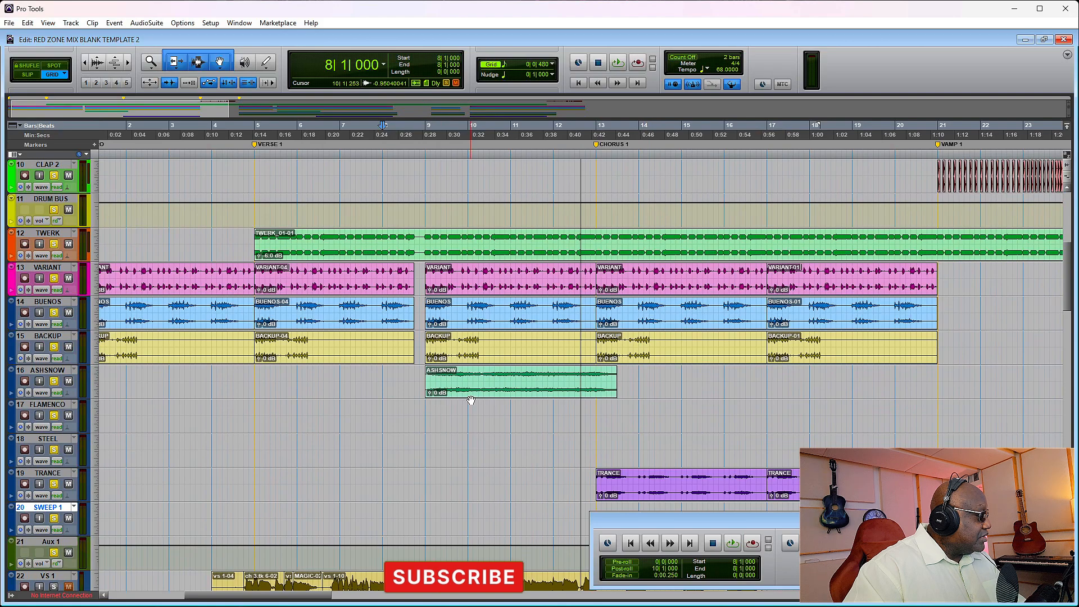
left_click(469, 396)
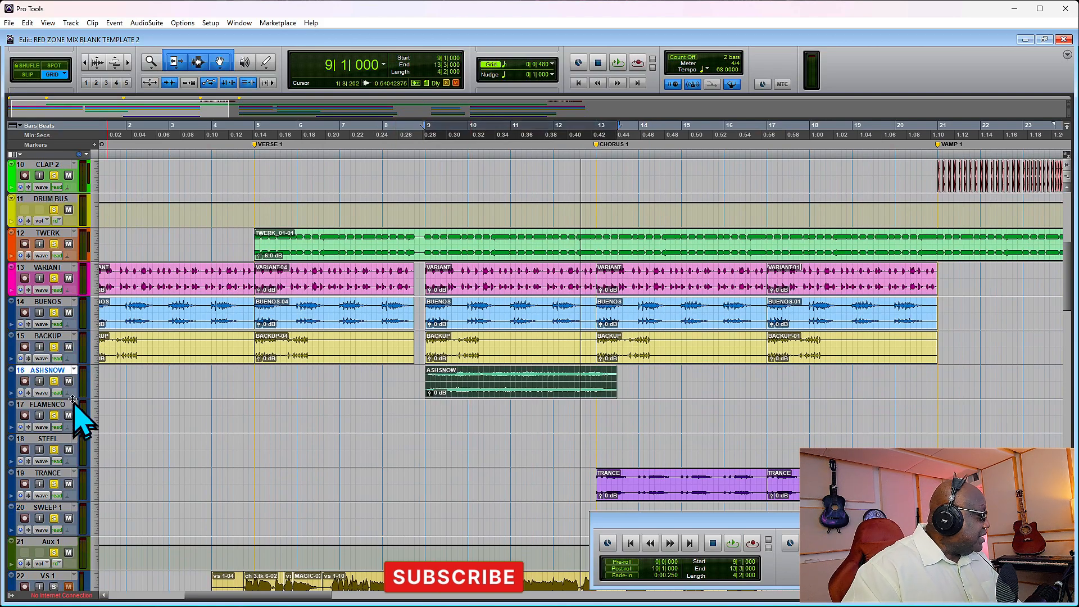
left_click_drag(73, 397, 72, 546)
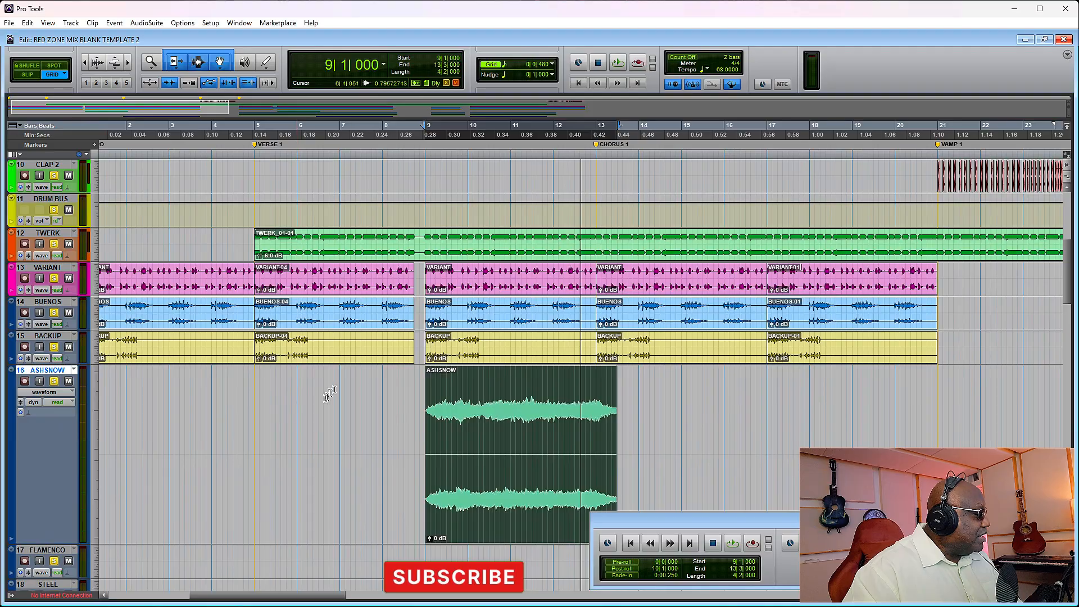
scroll(438, 363, "down", 4)
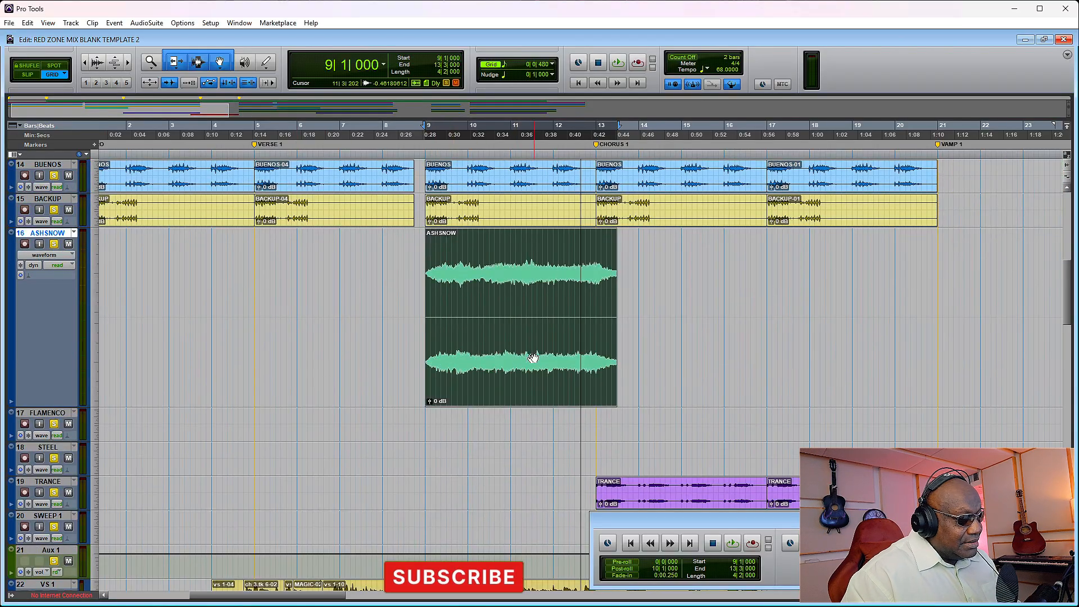
Step: Play the selected ASHSNOW clip from bar 9 to hear its level against the mix
key("ctrl+bracketright")
key("space")
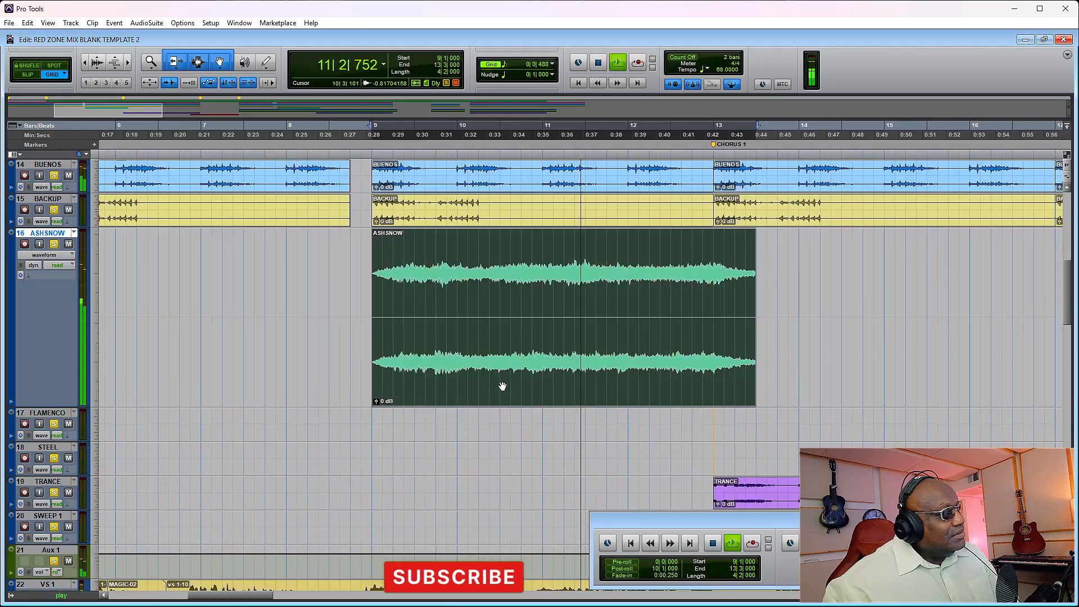
key("space")
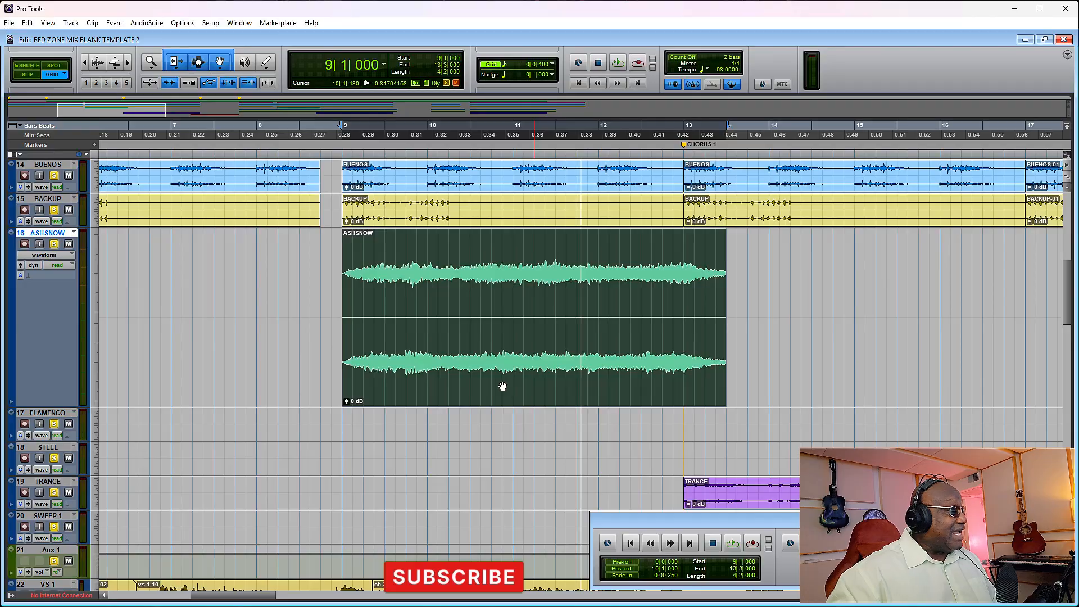
Step: Show the ASHSNOW track's volume automation, set the playback position to 8|3|480 and activate the Grabber tool
left_click(41, 256)
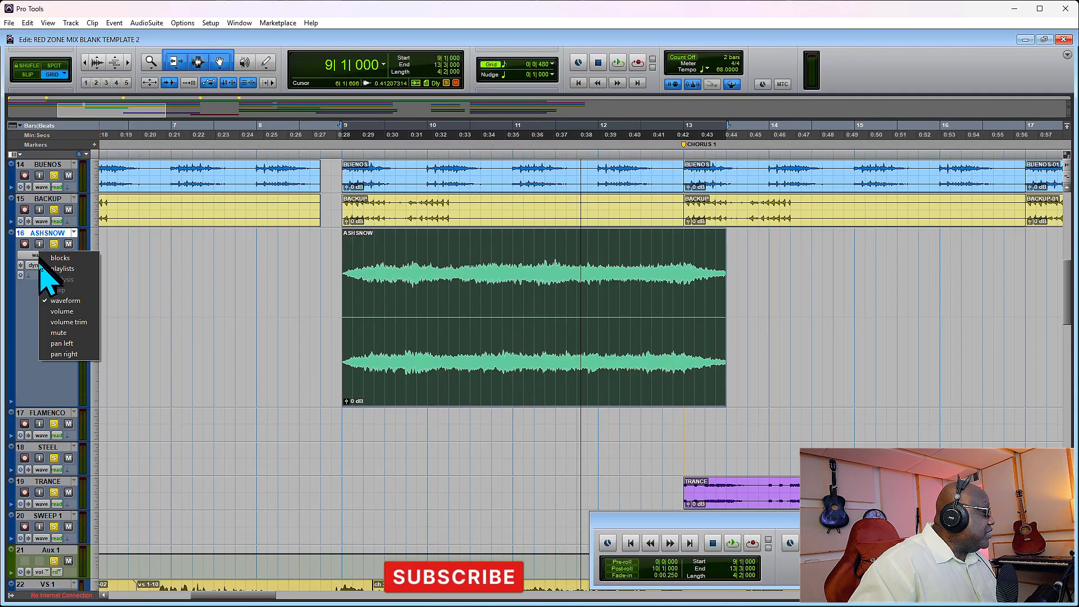
left_click(62, 312)
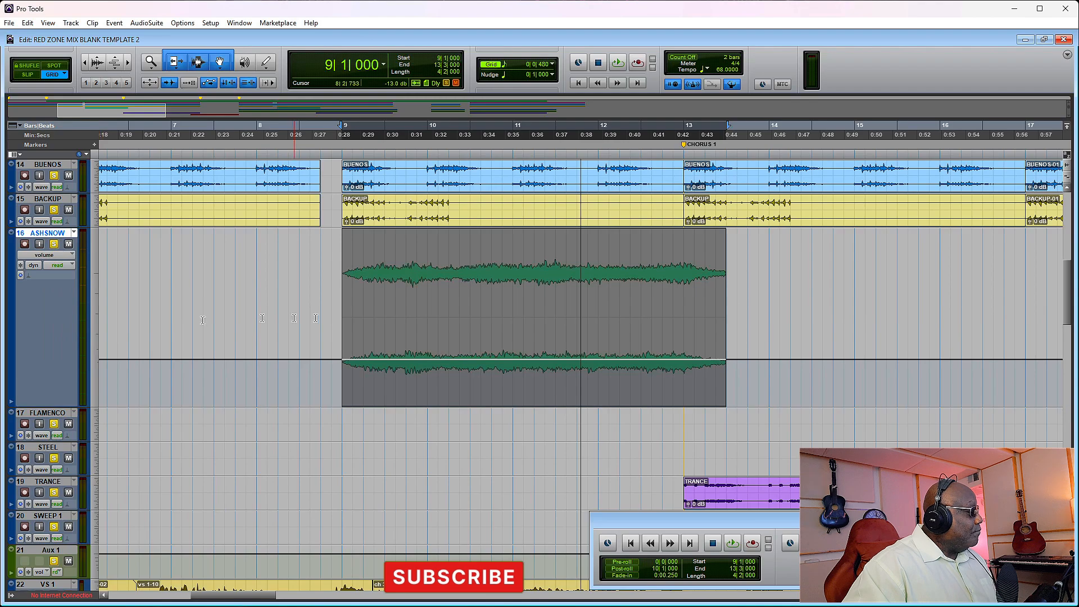
left_click(304, 295)
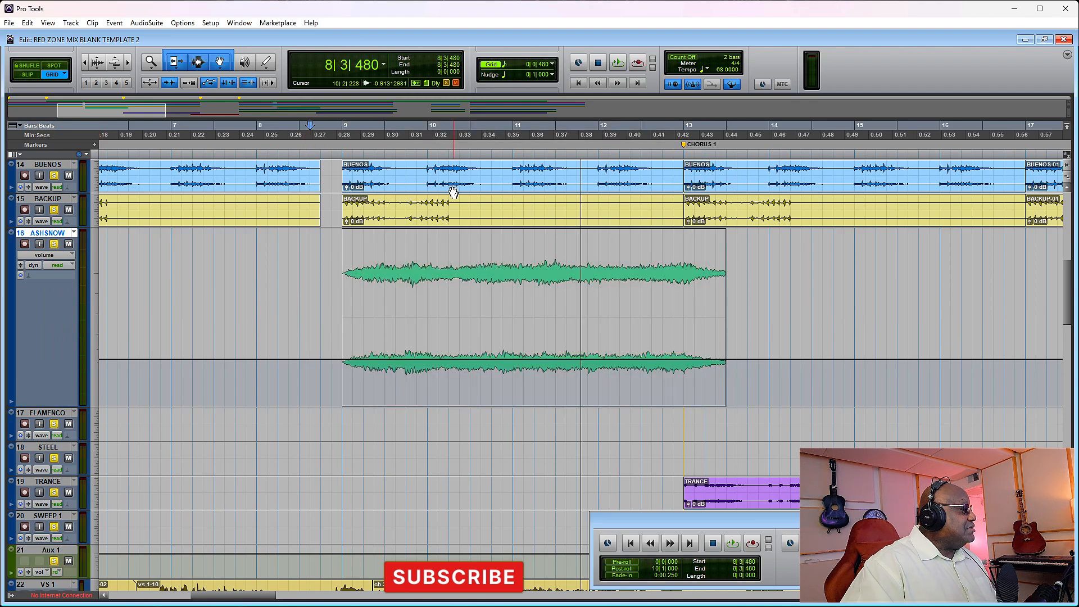
left_click(221, 63)
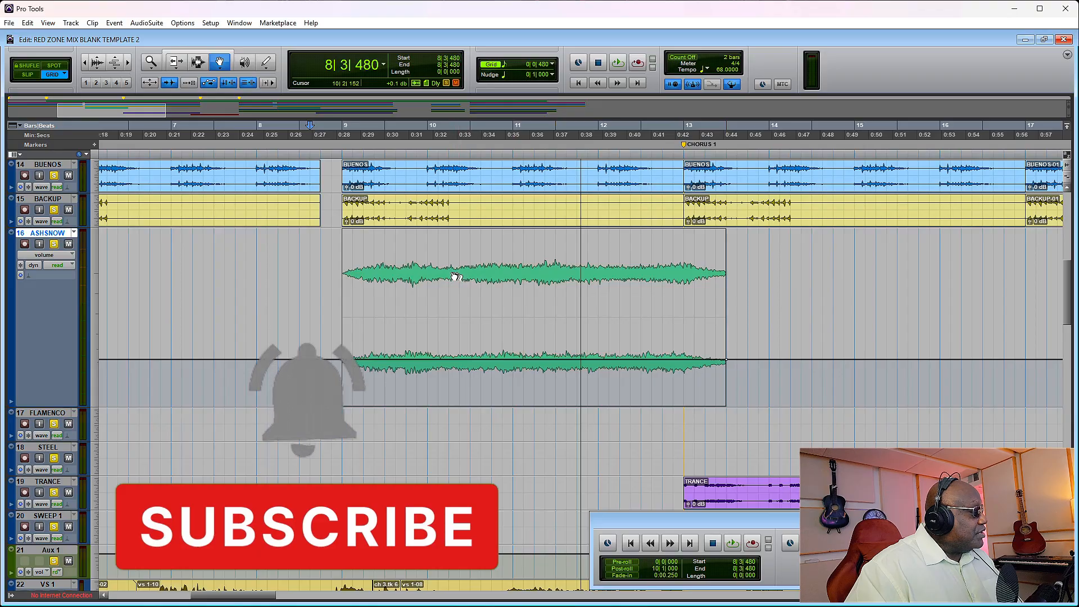
Step: Play the ASHSNOW passage from 8|3|480 and from bar 10, and place a volume breakpoint at bar 11
key("space")
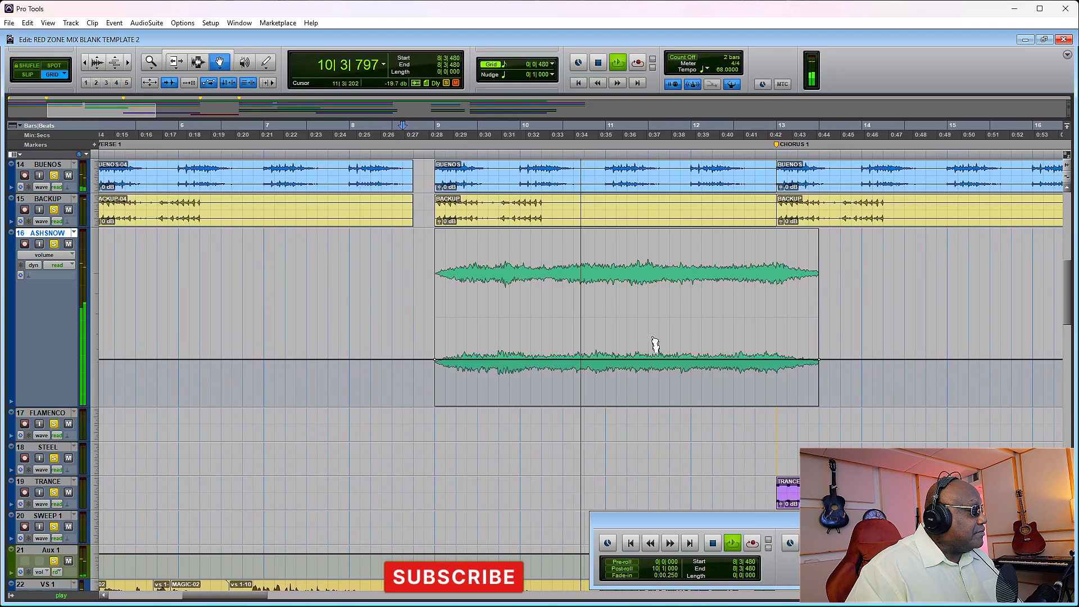
key("space")
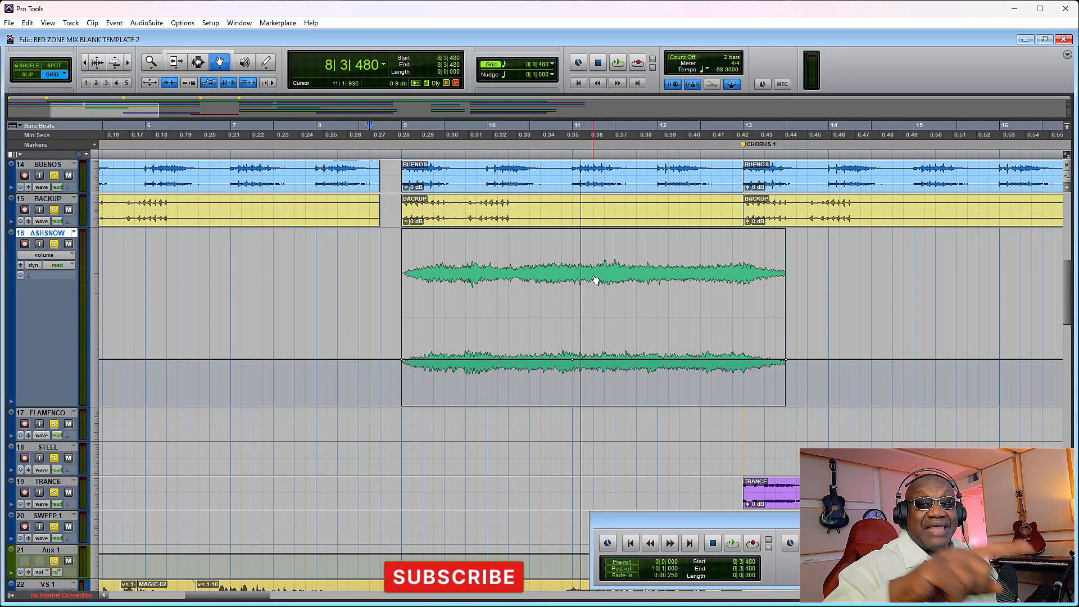
key("space")
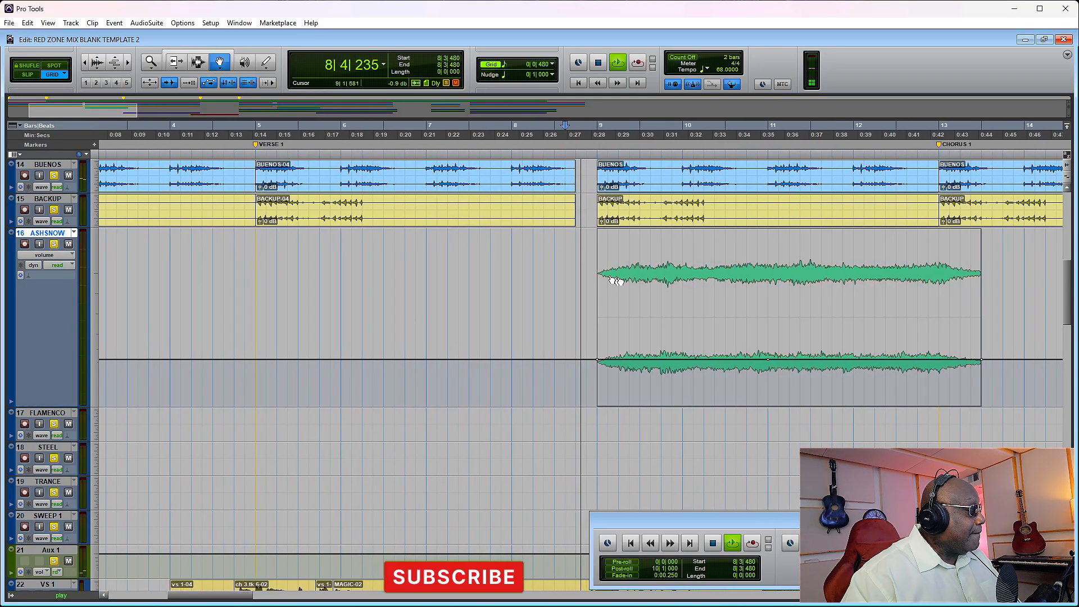
key("space")
key("KP_2")
key("KP_2")
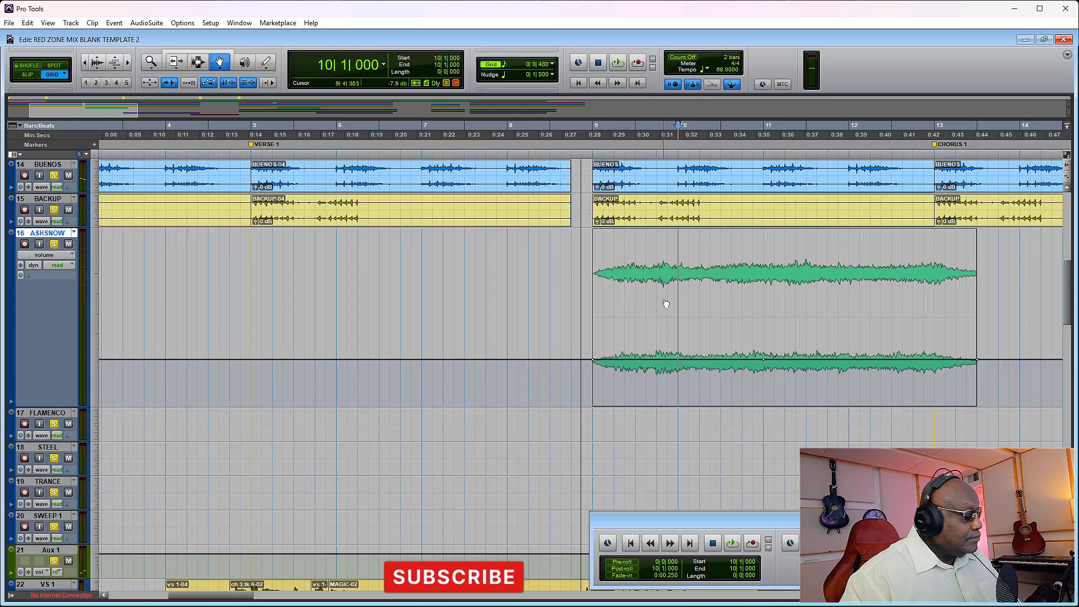
key("space")
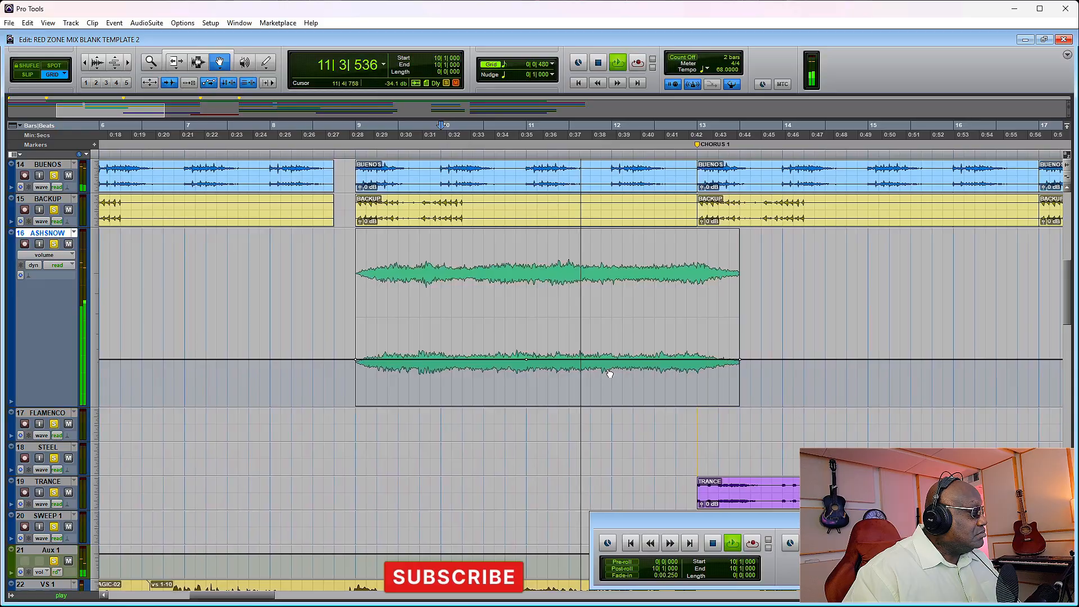
key("space")
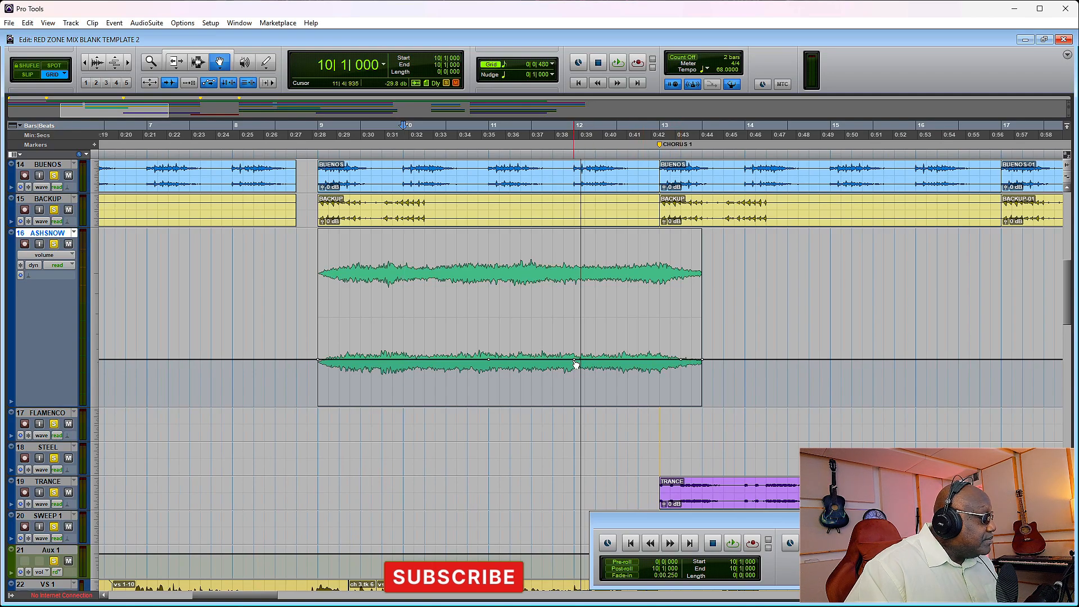
Step: Pull the ASHSNOW volume line down to -39.2 dB at bar 12 and add a -29.9 dB breakpoint at 12|4
left_click_drag(575, 360, 574, 381)
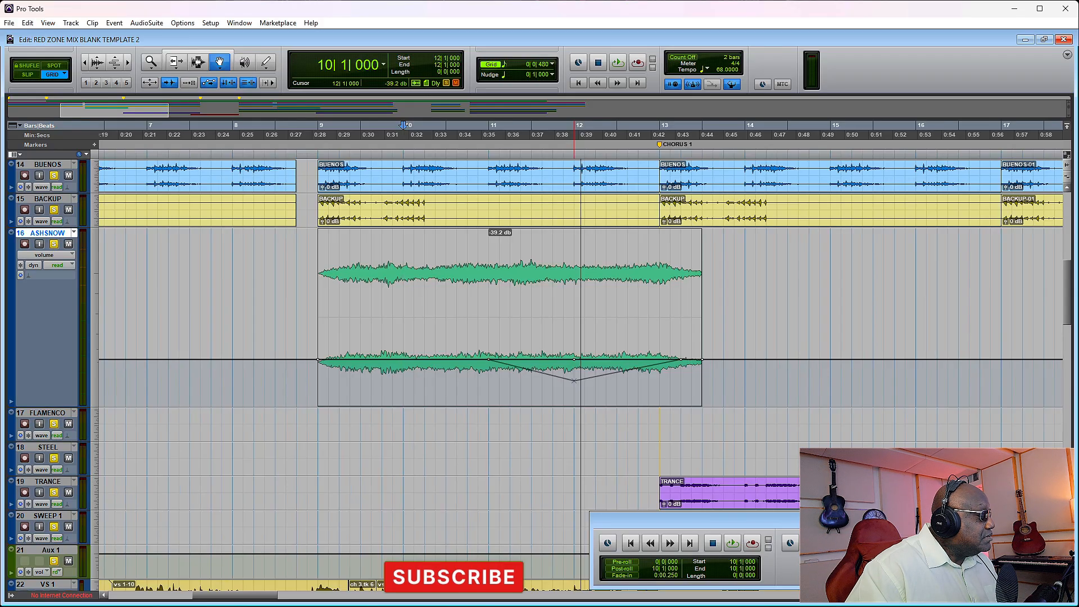
left_click_drag(574, 380, 574, 380)
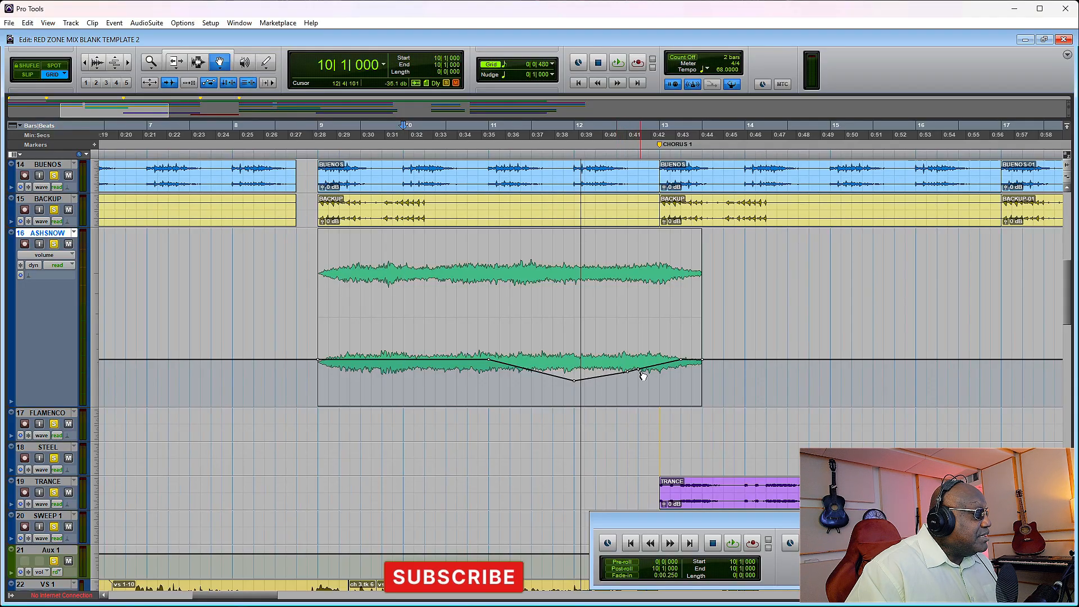
left_click(643, 372)
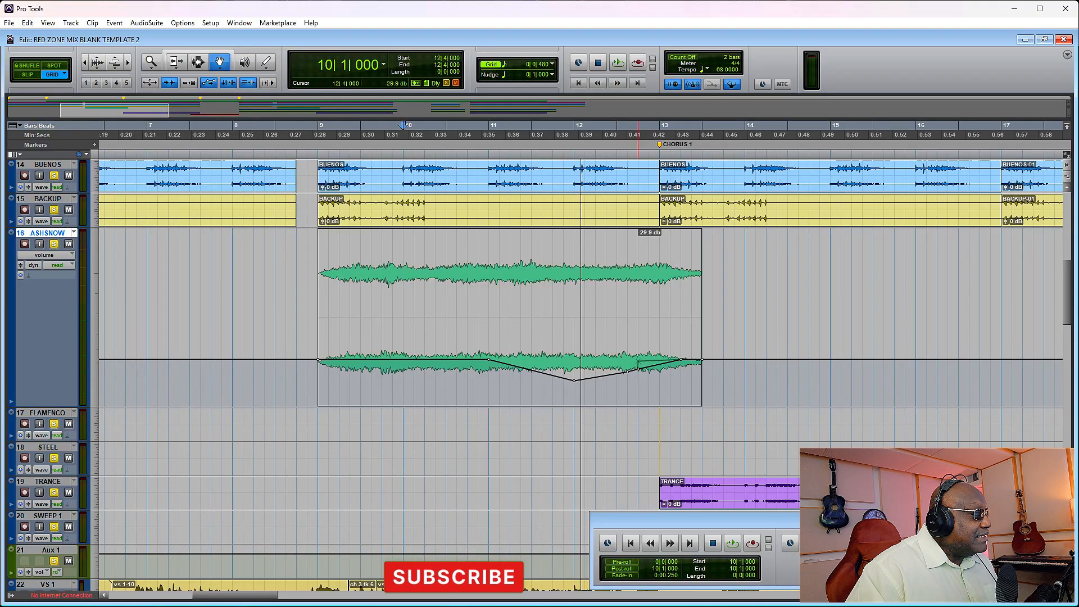
left_click_drag(638, 365, 638, 364)
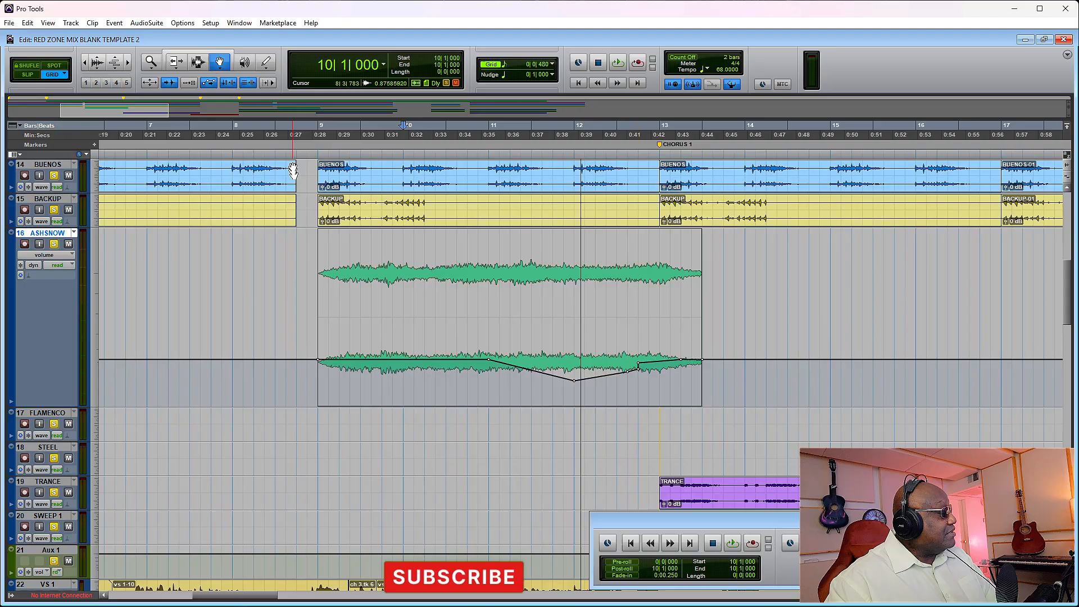
Step: Play from 8|4 into Chorus 1 to check the volume dip on ASHSNOW
left_click(298, 135)
key("space")
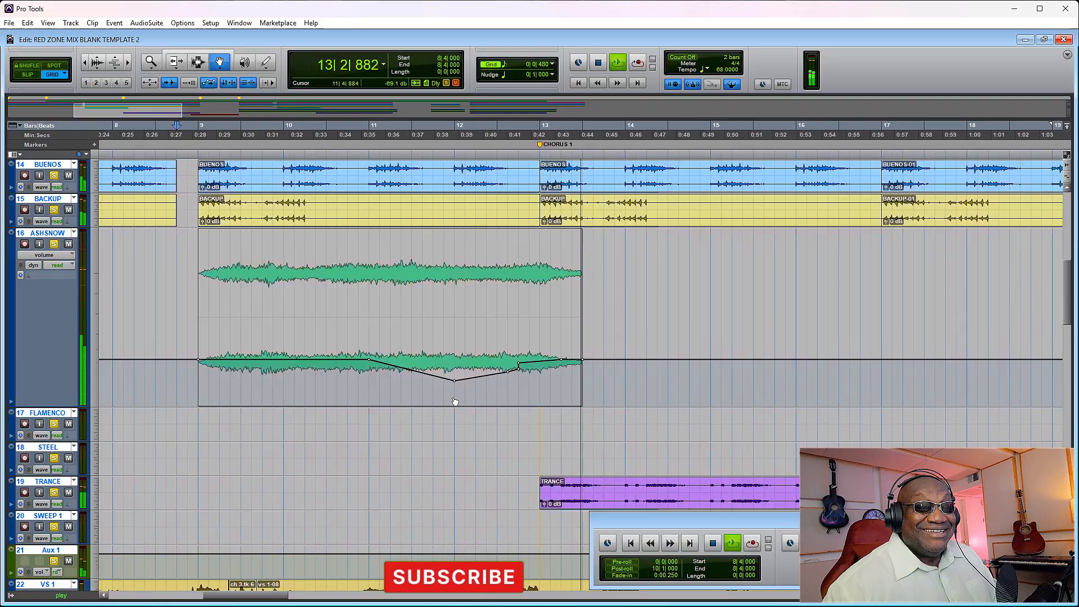
key("space")
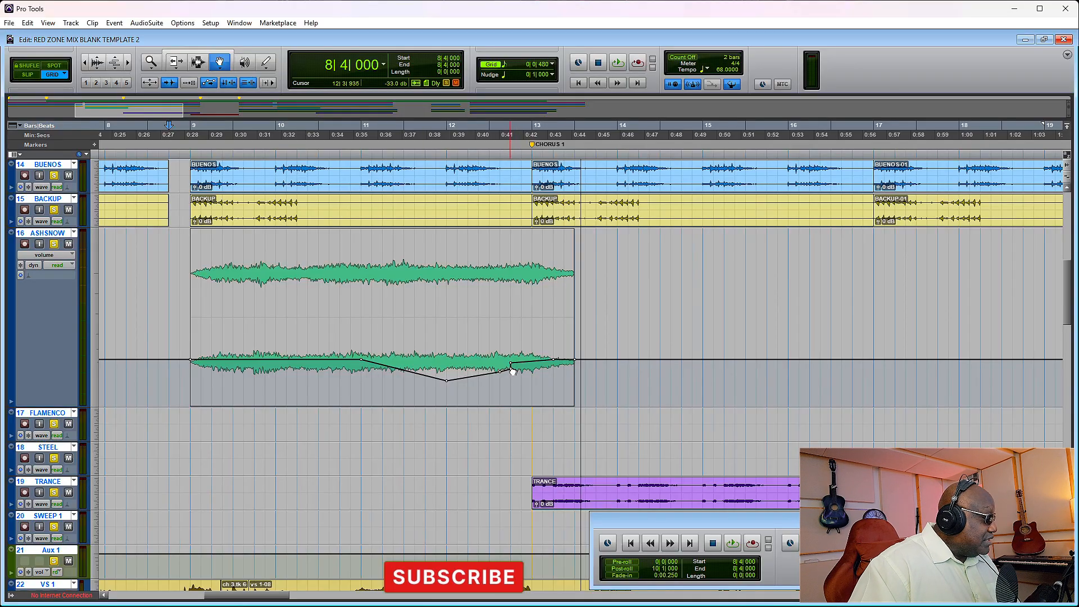
Step: Remove the breakpoint that causes the abrupt step at 12|4 in the ASHSNOW volume automation
key("ctrl+bracketright")
key("ctrl+bracketright")
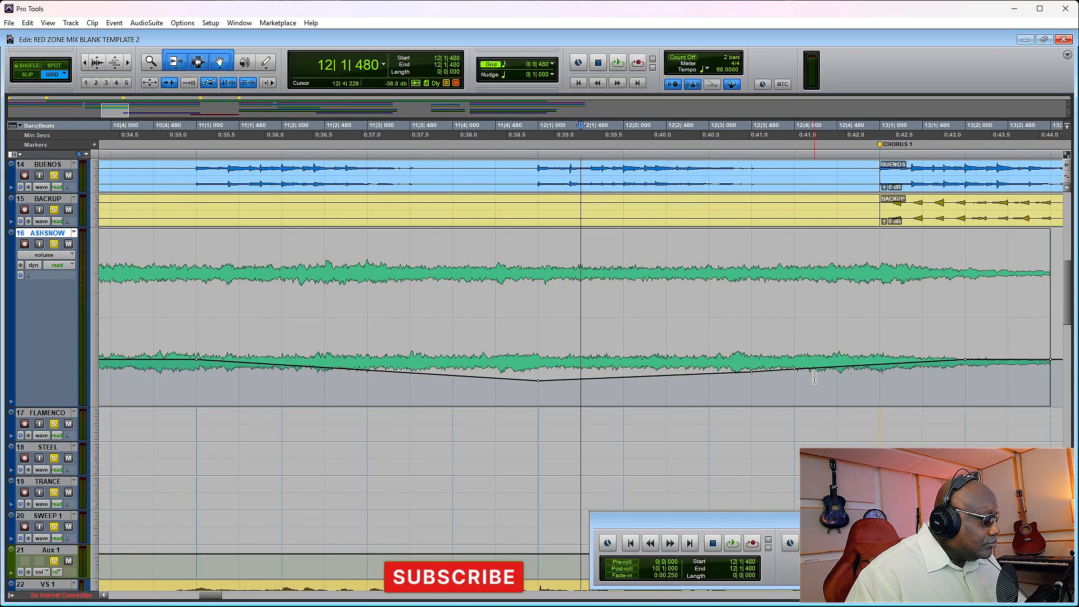
key("ctrl+bracketleft")
key("ctrl+bracketleft")
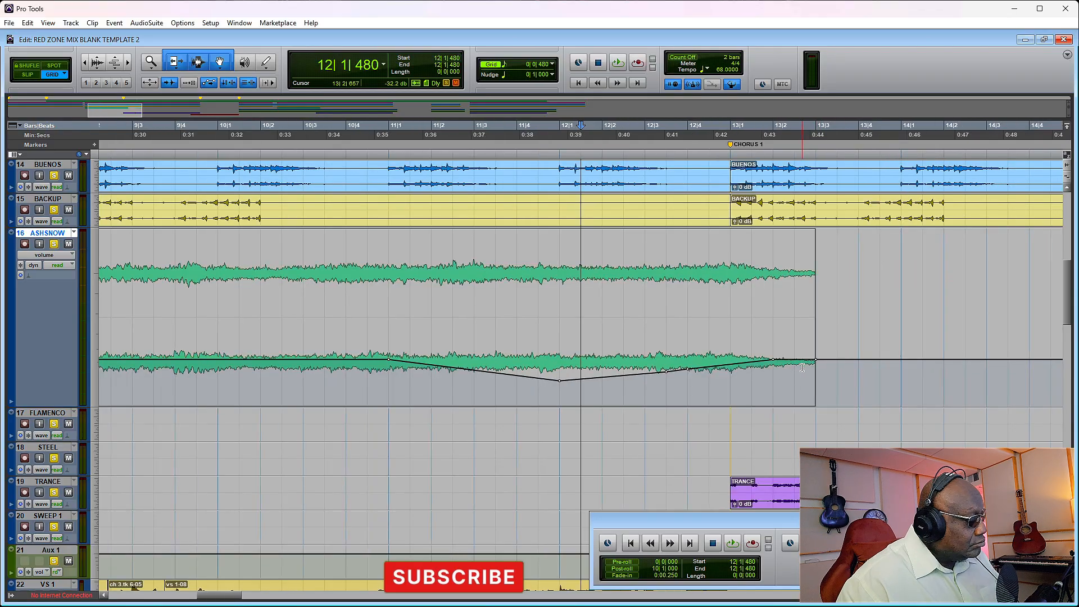
Step: Play the ASHSNOW passage from 8|4|480 to check the smoothed volume automation
key("space")
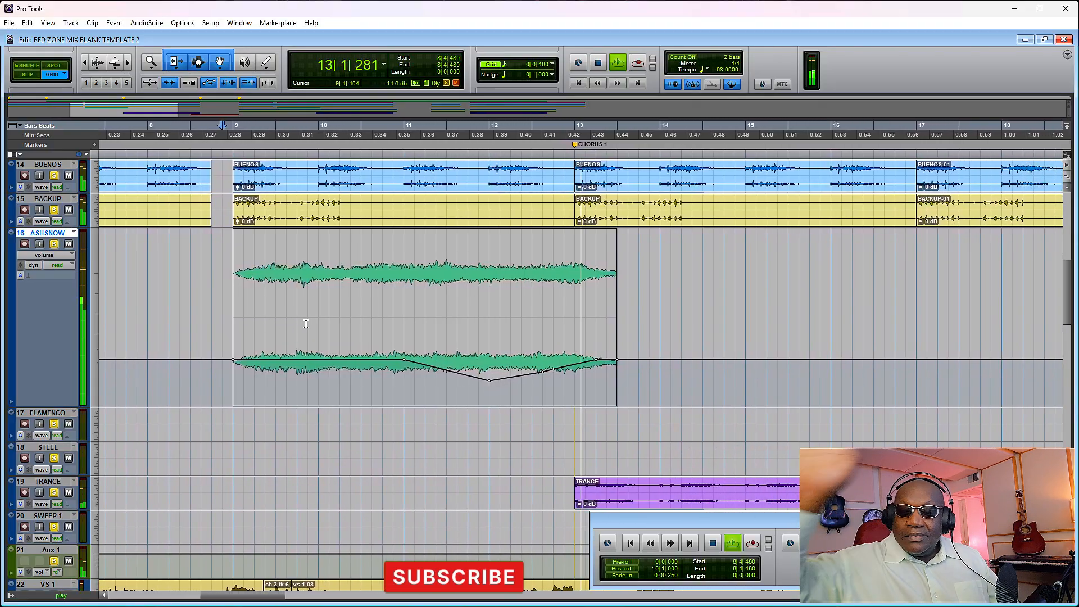
key("space")
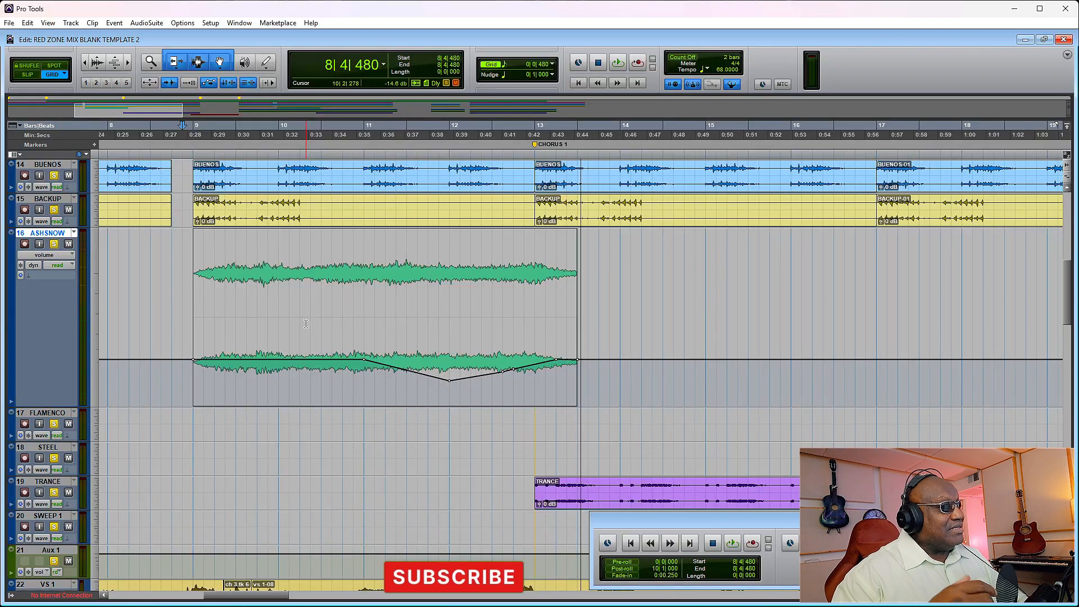
key("space")
key("space")
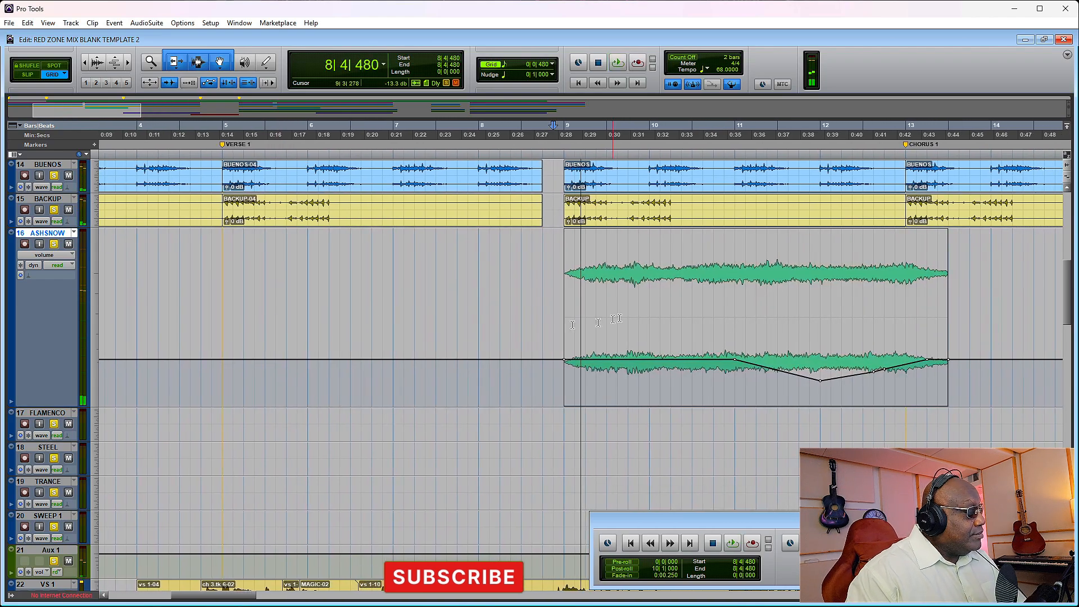
Step: Play from 11|2|480 and again from bar 11 into Chorus 1 to check the ASHSNOW volume automation against the TRANCE entry
left_click(821, 312)
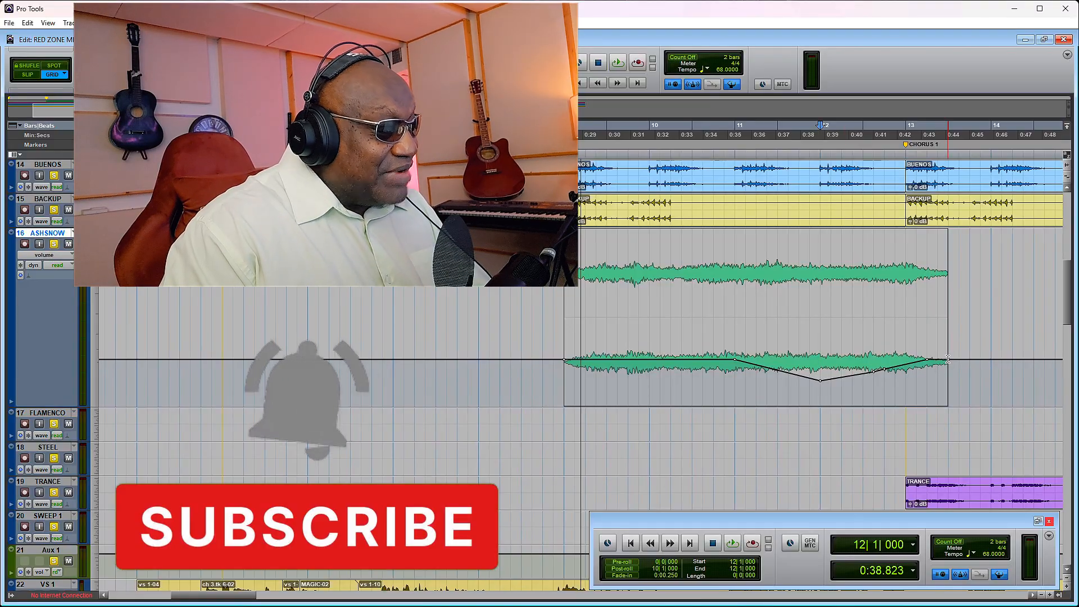
left_click(933, 500)
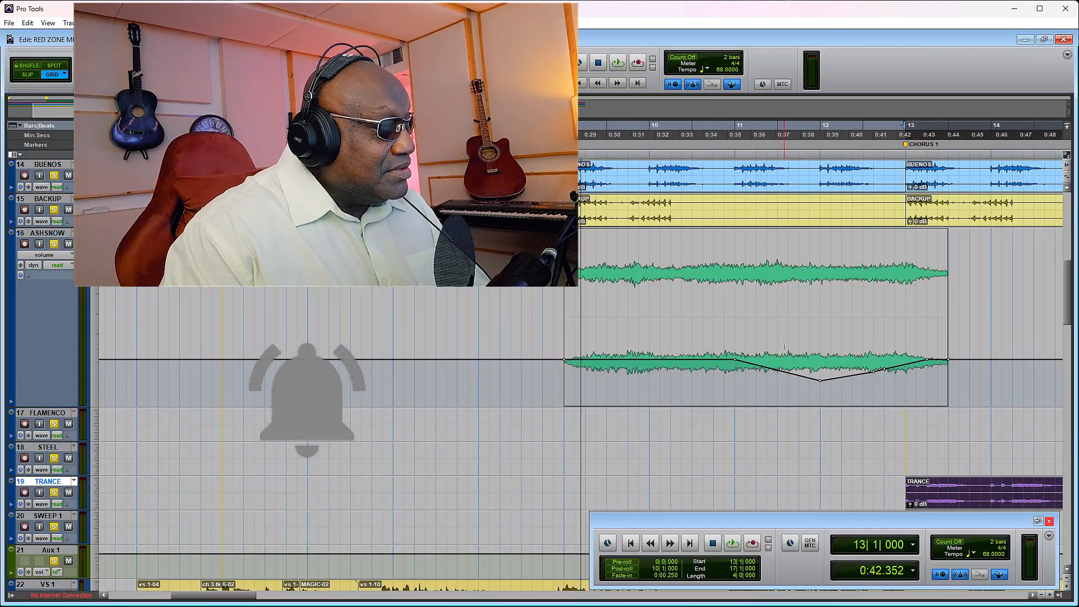
left_click(768, 339)
key("space")
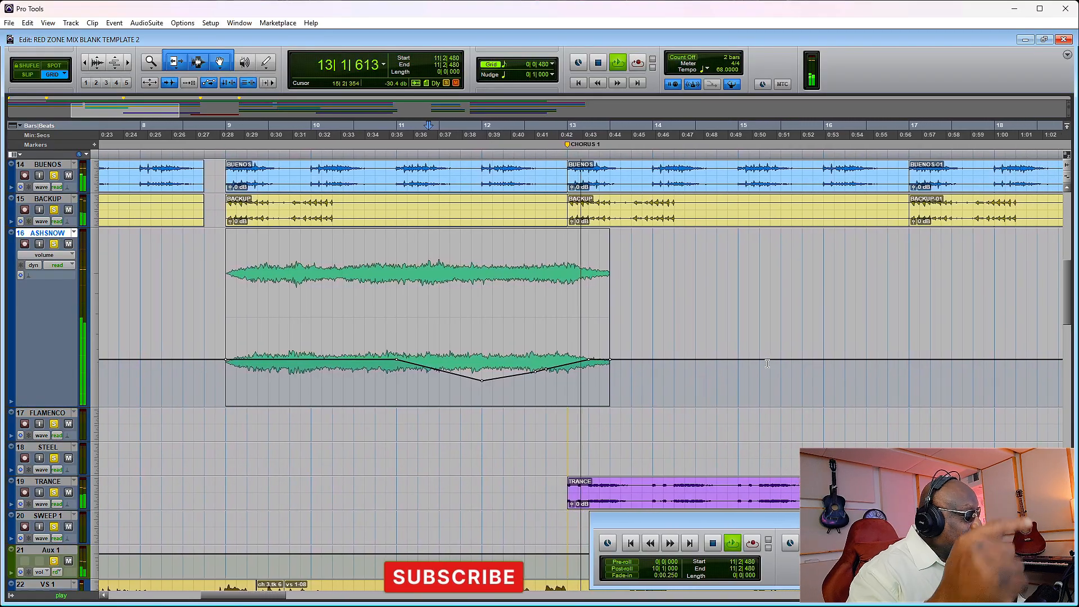
key("space")
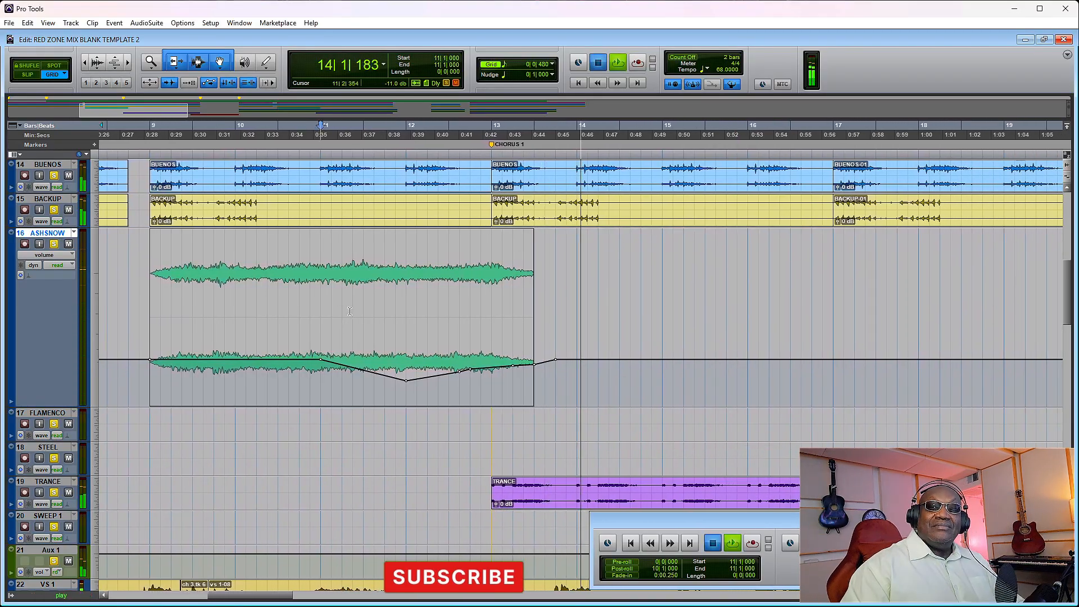
key("space")
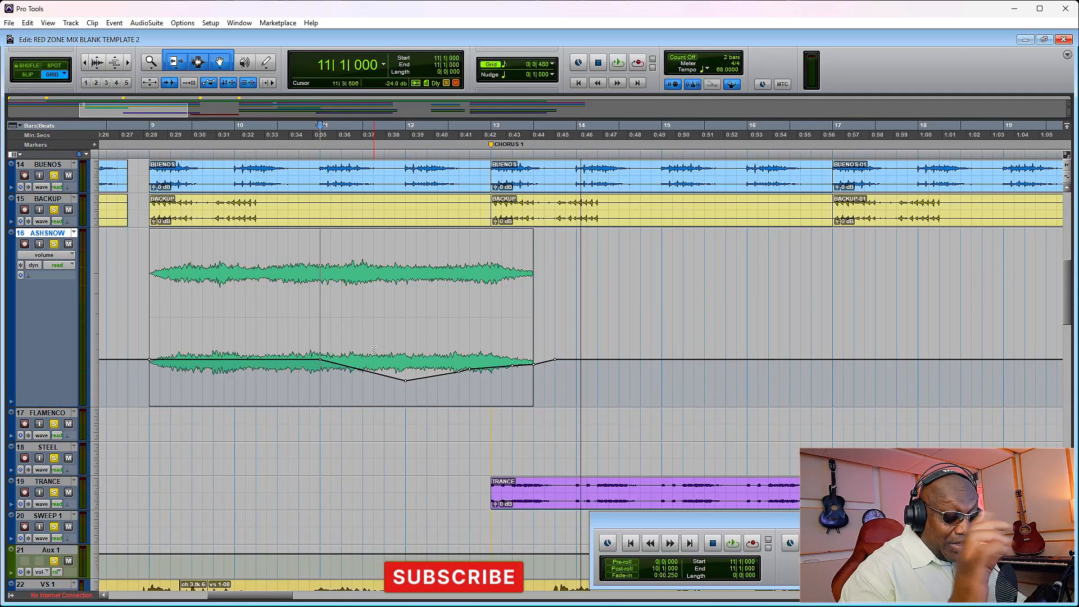
Step: Show the mixer above the ASHSNOW automation lane and start playback to watch the ASHSNOW fader follow its volume curve
key("ctrl+equal")
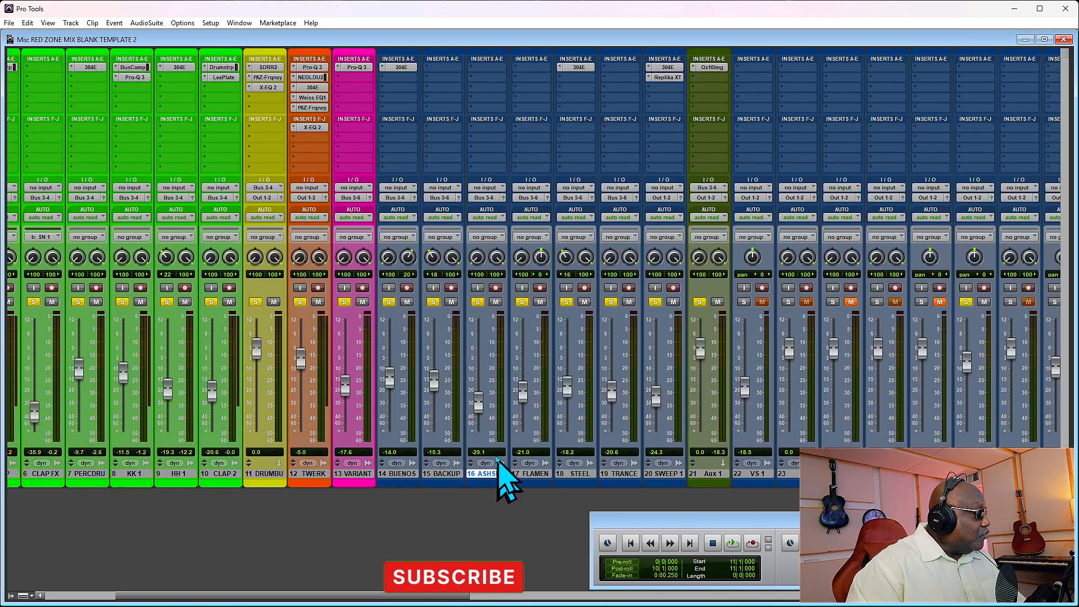
left_click(1003, 49)
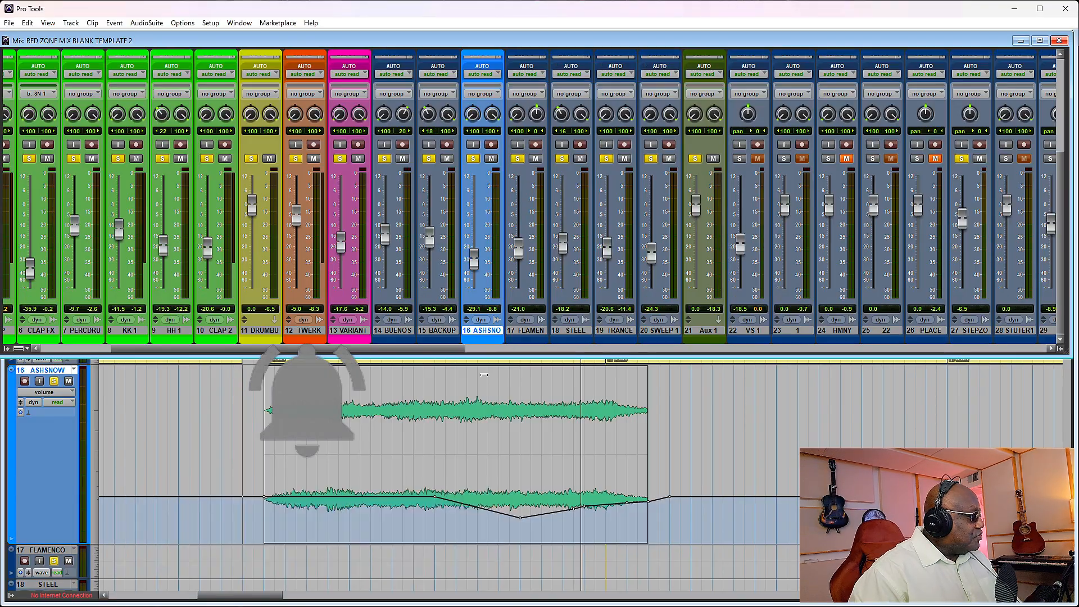
key("space")
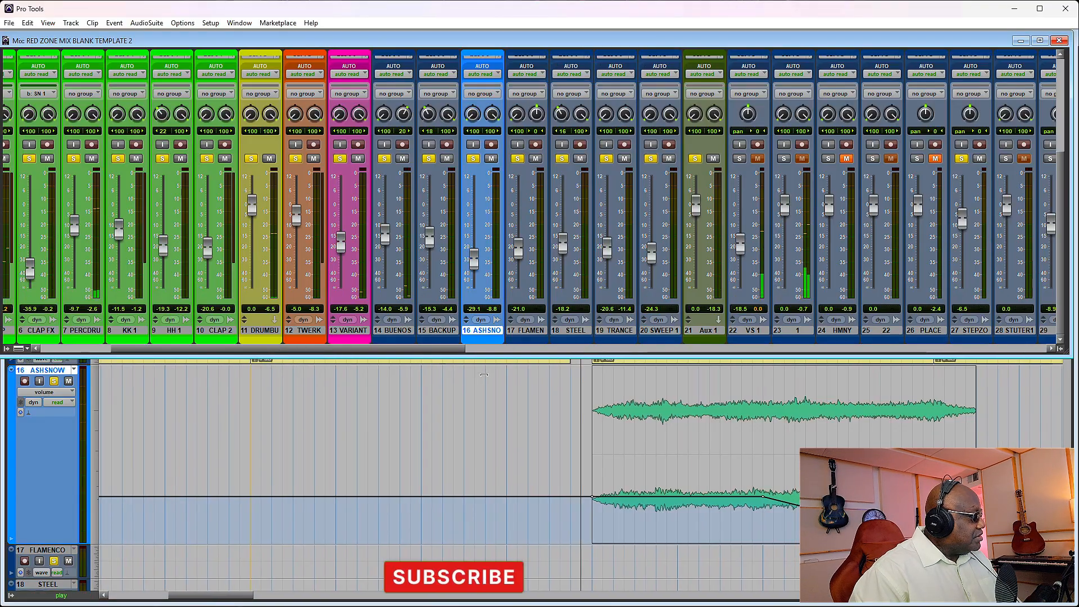